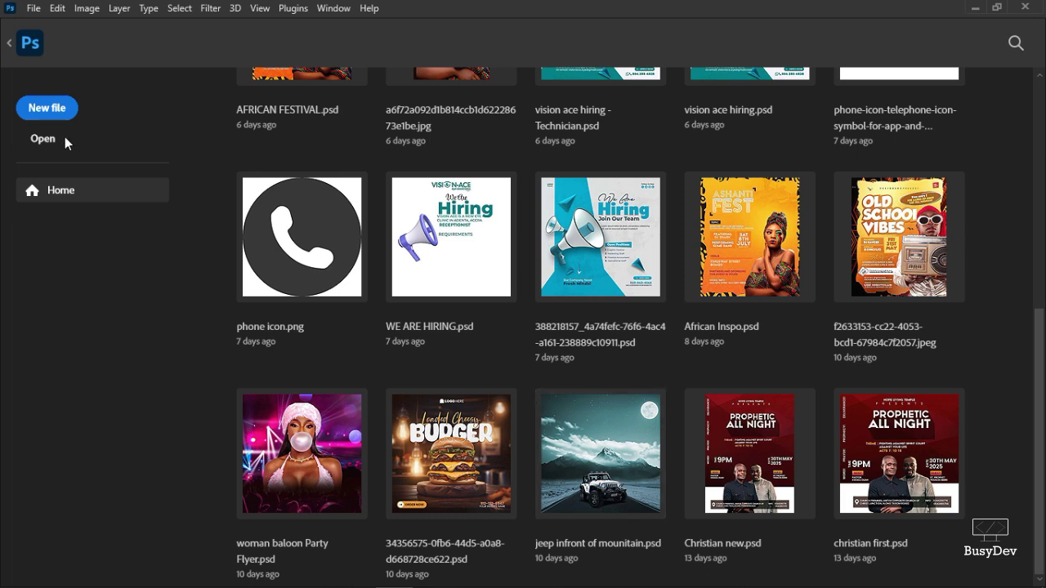
pyautogui.click(57, 107)
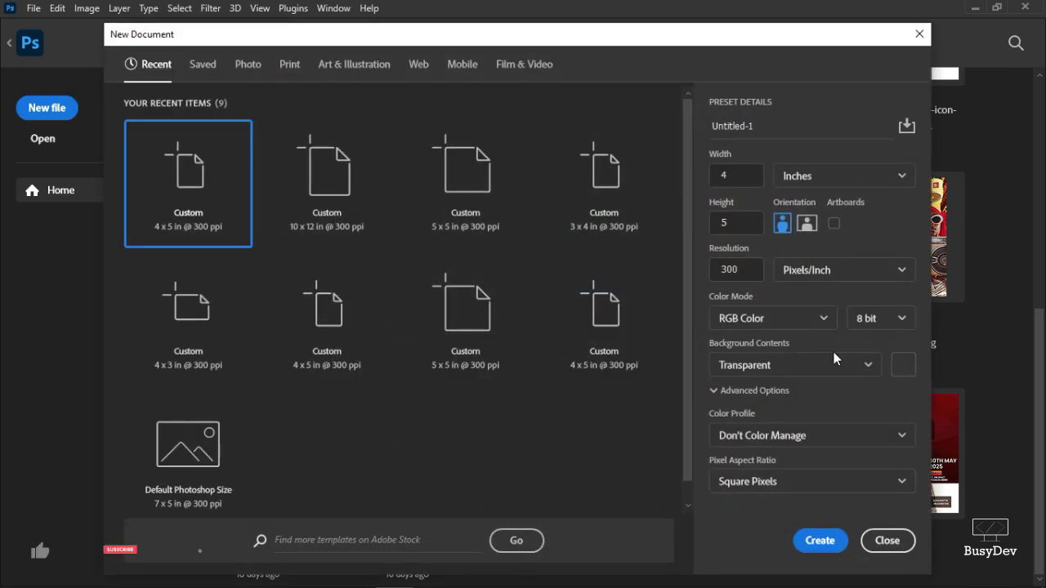
pyautogui.click(886, 540)
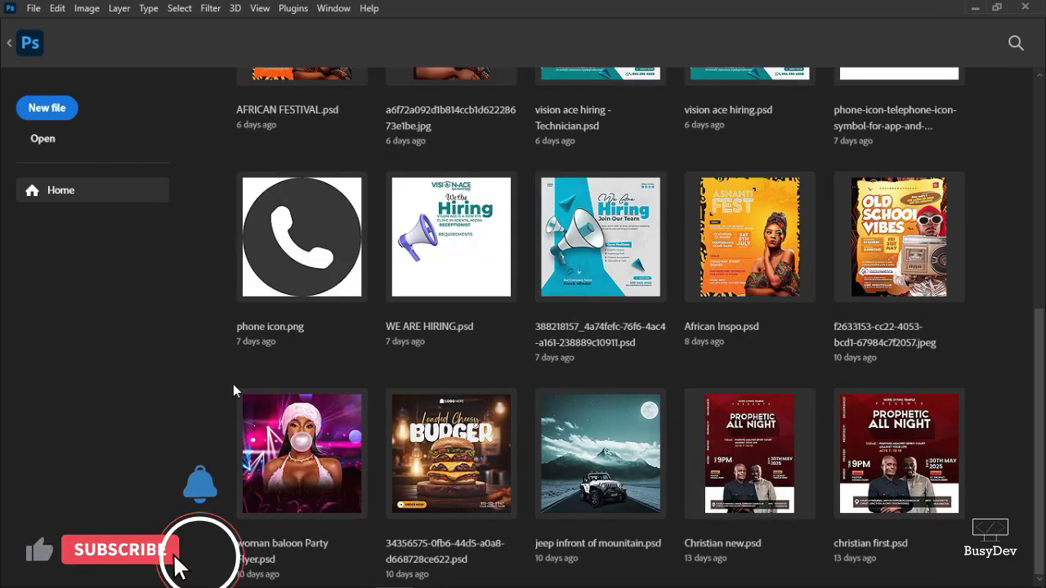
# Switch to File Explorer and examine the yellow image of the two figures and the ram in the EID AL-ADHA folder
pyautogui.hotkey('alt', 'Tab')
pyautogui.press('Tab')
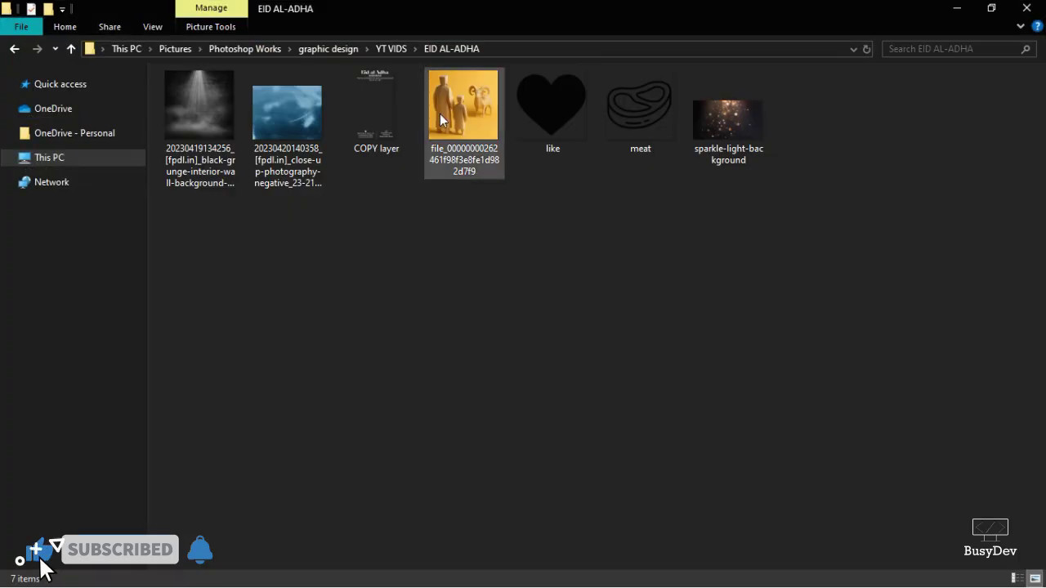
pyautogui.doubleClick(468, 112)
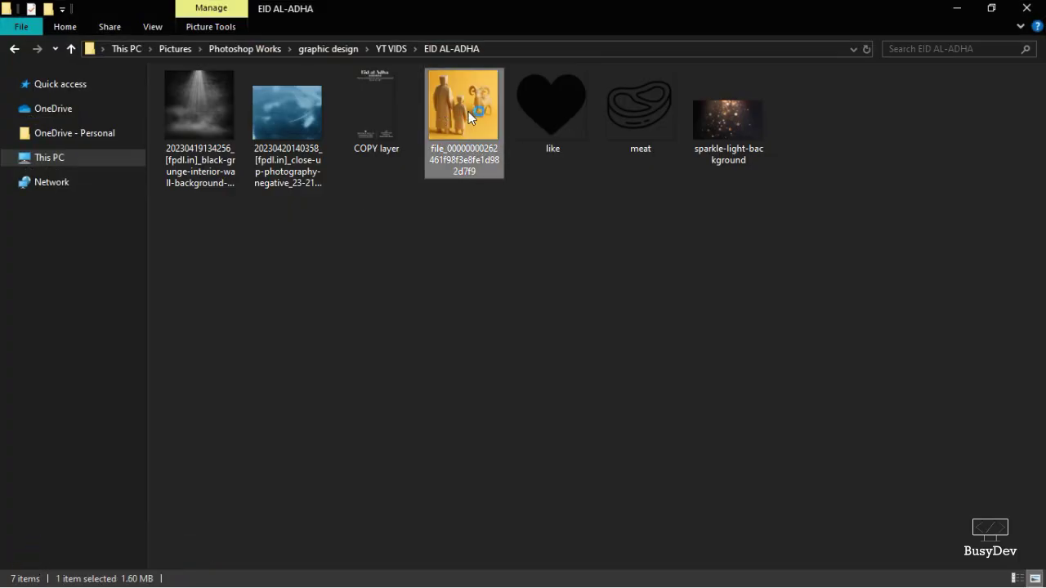
pyautogui.scroll(-5, 457, 284)
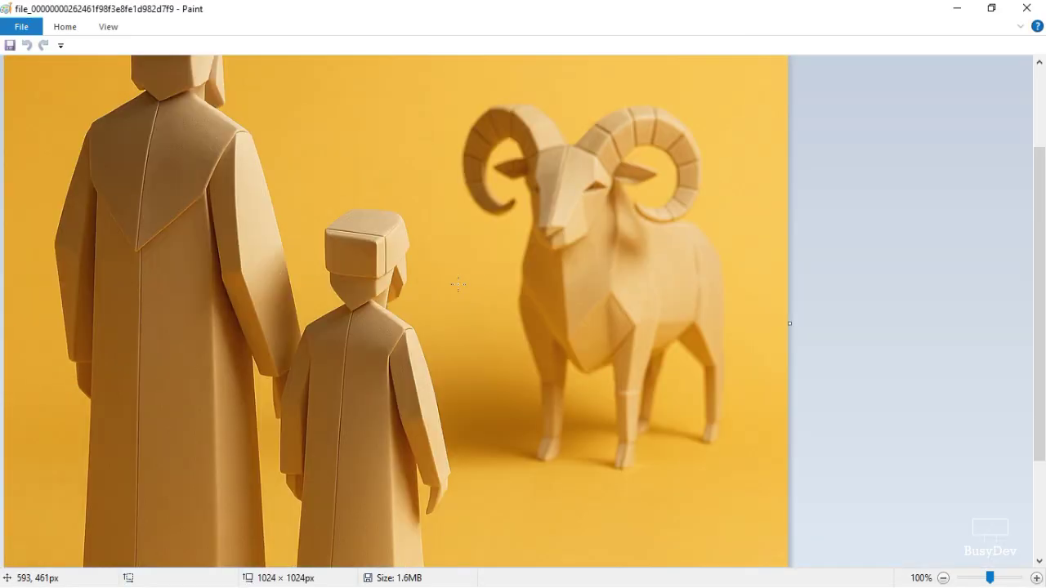
pyautogui.keyDown('ctrl'); pyautogui.scroll(-1, 456, 283); pyautogui.keyUp('ctrl')
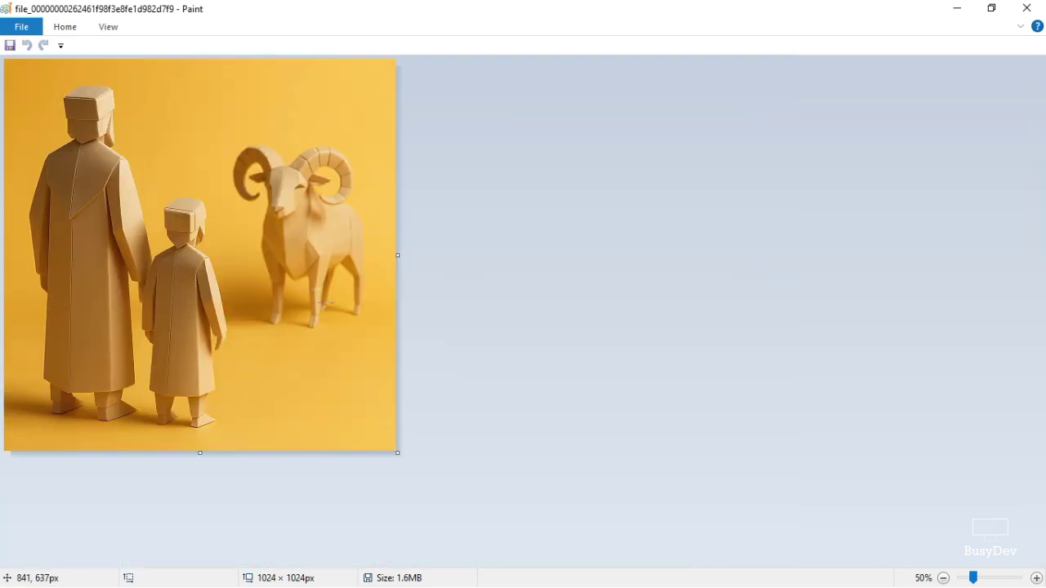
pyautogui.keyDown('ctrl'); pyautogui.scroll(1, 325, 304); pyautogui.keyUp('ctrl')
pyautogui.keyDown('ctrl'); pyautogui.scroll(-1, 324, 304); pyautogui.keyUp('ctrl')
pyautogui.click(1026, 7)
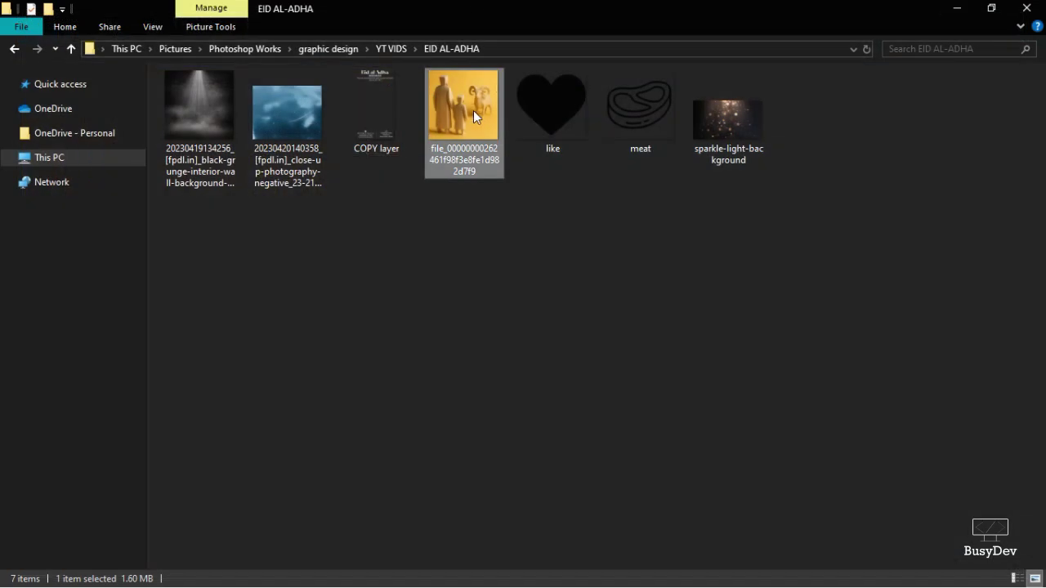
pyautogui.doubleClick(473, 111)
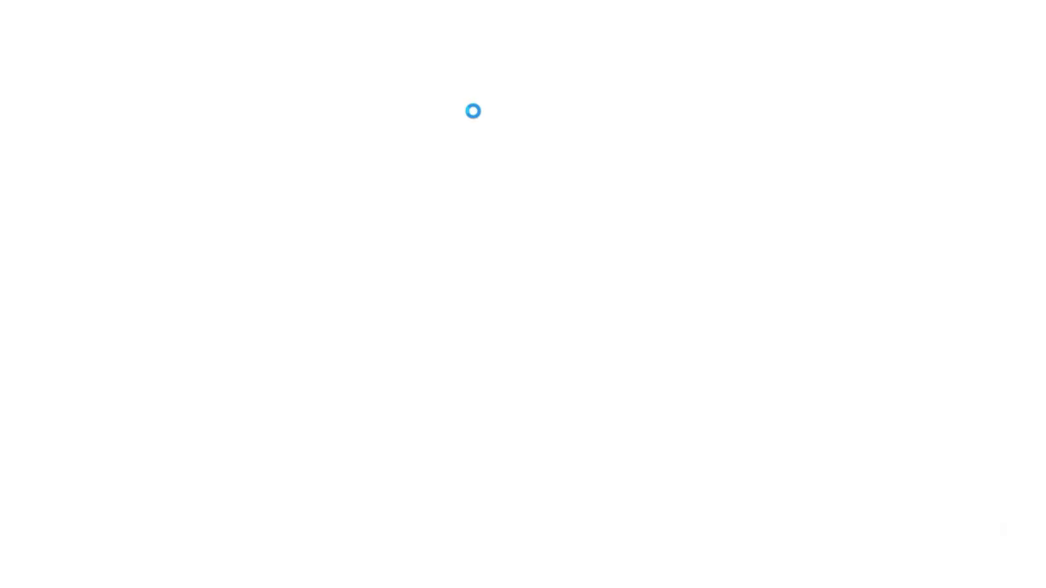
pyautogui.scroll(-1, 477, 237)
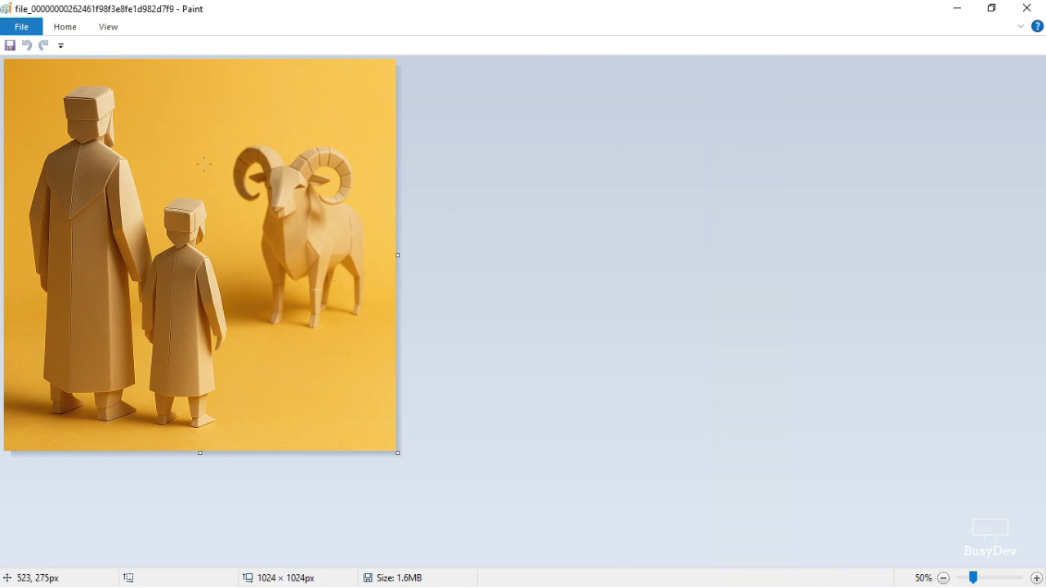
pyautogui.click(1026, 8)
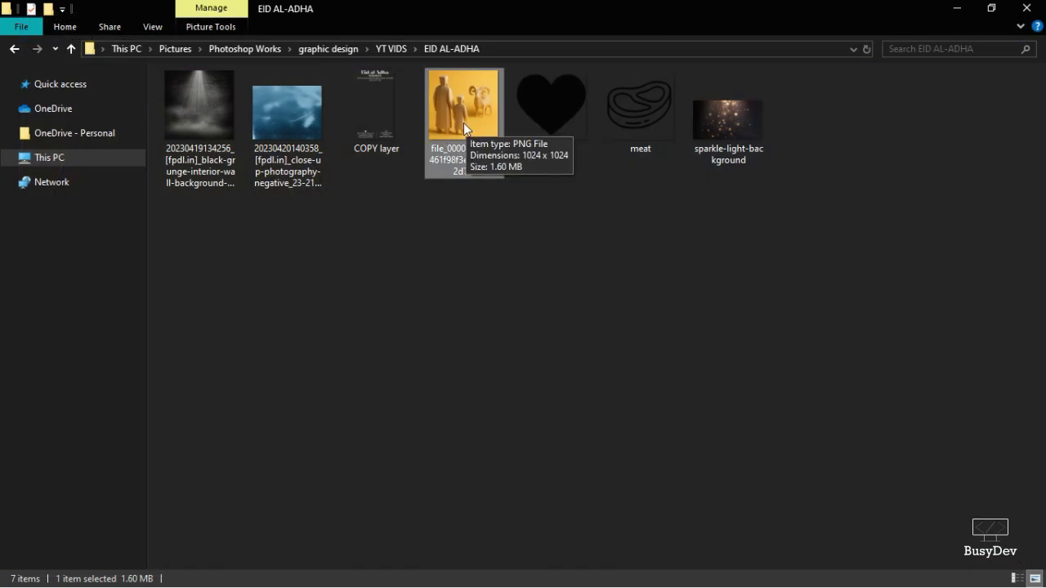
# Open the yellow figures-and-ram image from File Explorer in Photoshop and close the eid ADha.psd document
pyautogui.moveTo(463, 112); pyautogui.dragTo(509, 235)
pyautogui.hotkey('alt', 'Tab')
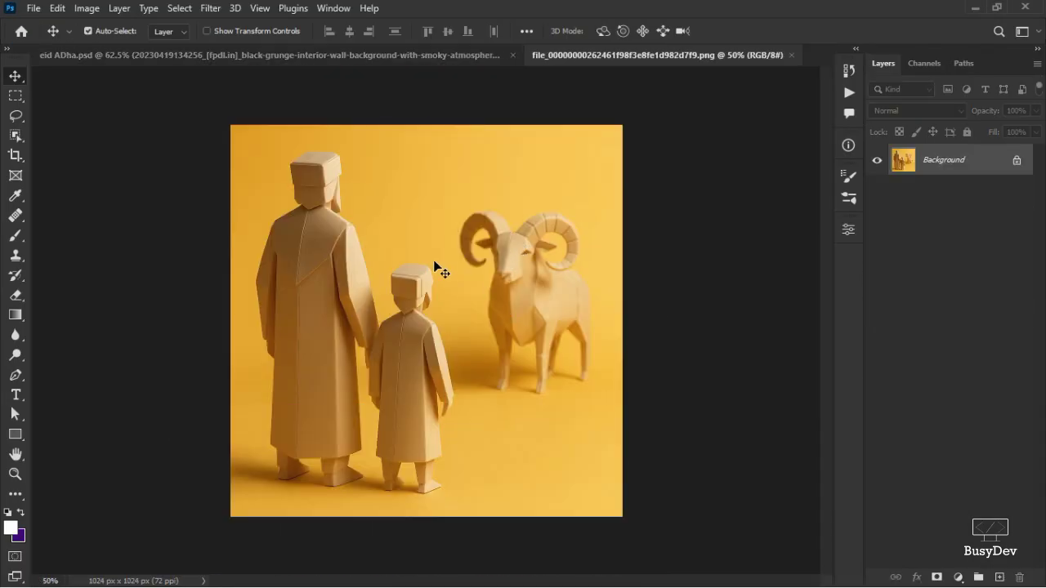
pyautogui.click(513, 55)
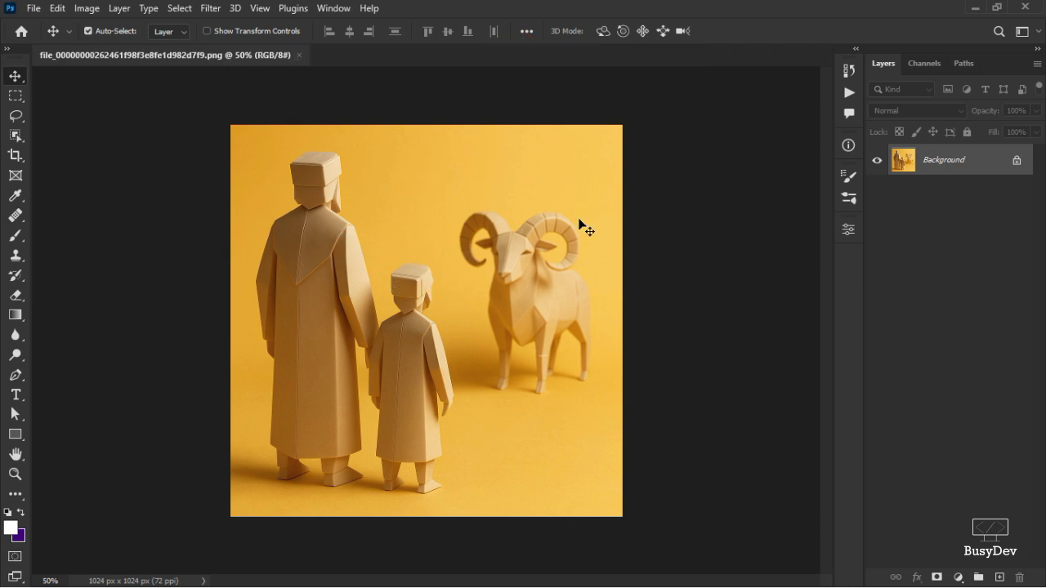
# Unlock the Background layer and extend the canvas upward with the Crop tool to about 1024 × 1250 px
pyautogui.click(1015, 163)
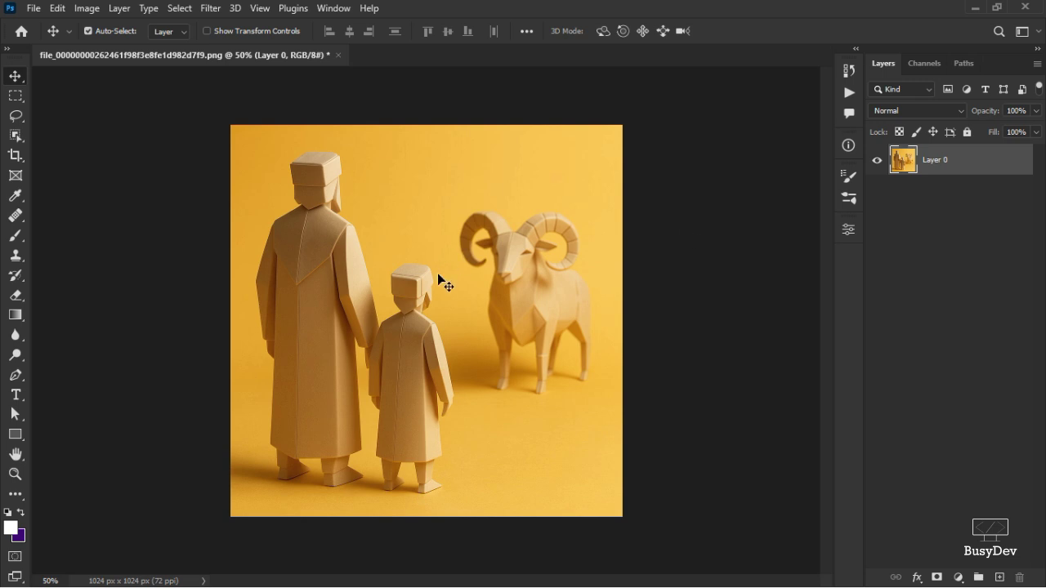
pyautogui.scroll(-5, 438, 275)
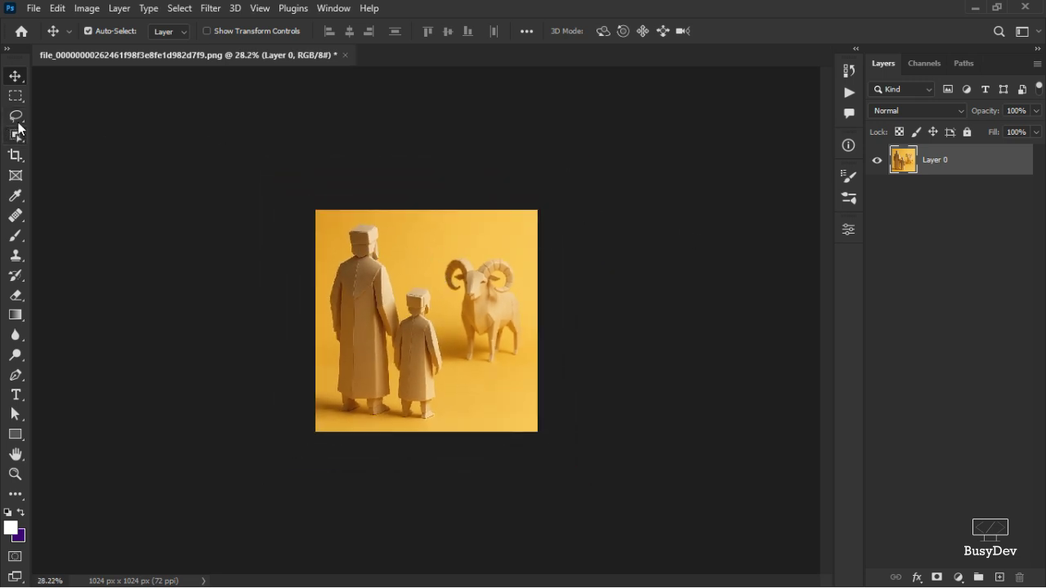
pyautogui.click(16, 155)
pyautogui.moveTo(428, 205); pyautogui.dragTo(432, 181)
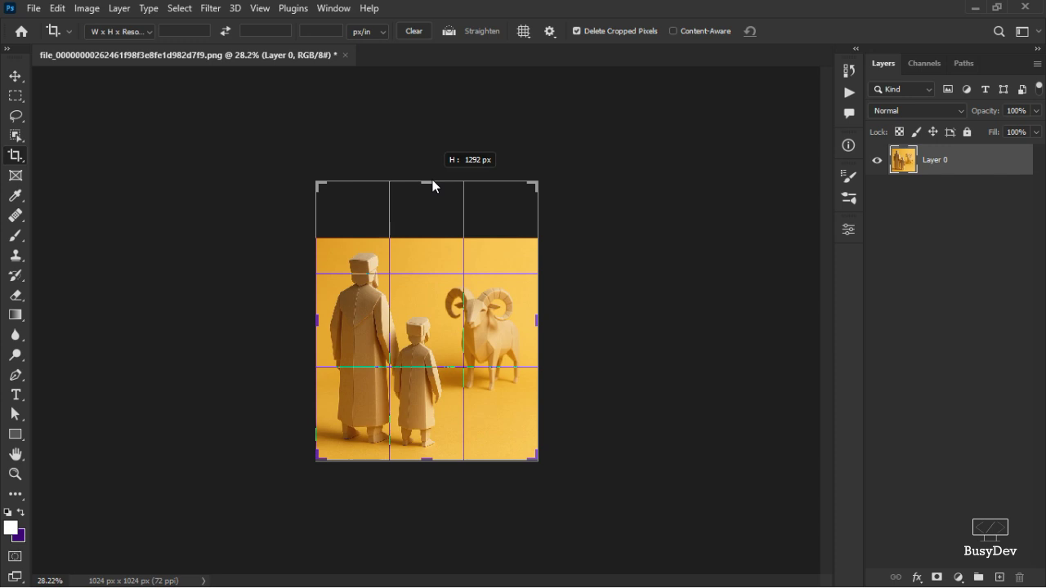
pyautogui.moveTo(432, 182); pyautogui.dragTo(433, 187)
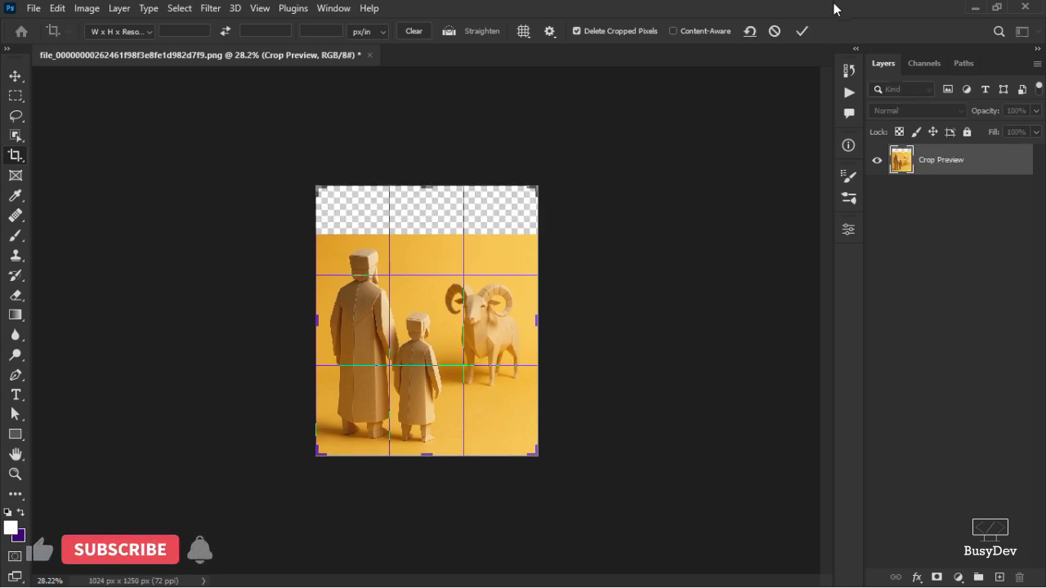
pyautogui.click(804, 31)
pyautogui.hotkey('ctrl', '0')
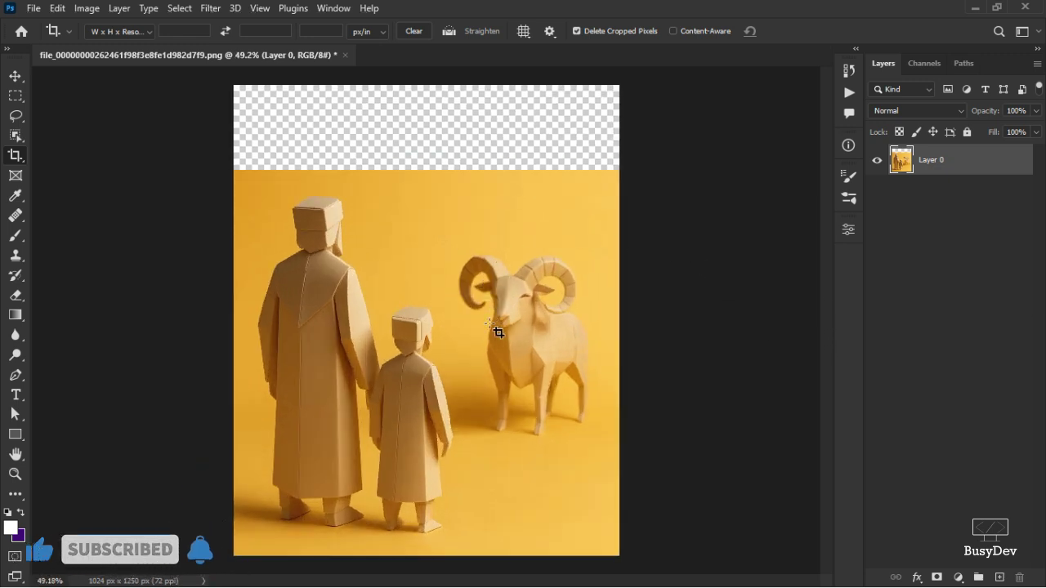
# Select the empty strip above the image with a slight overlap, fill it with Content-Aware Fill output to a new layer, and deselect
pyautogui.scroll(3, 495, 330)
pyautogui.press('v')
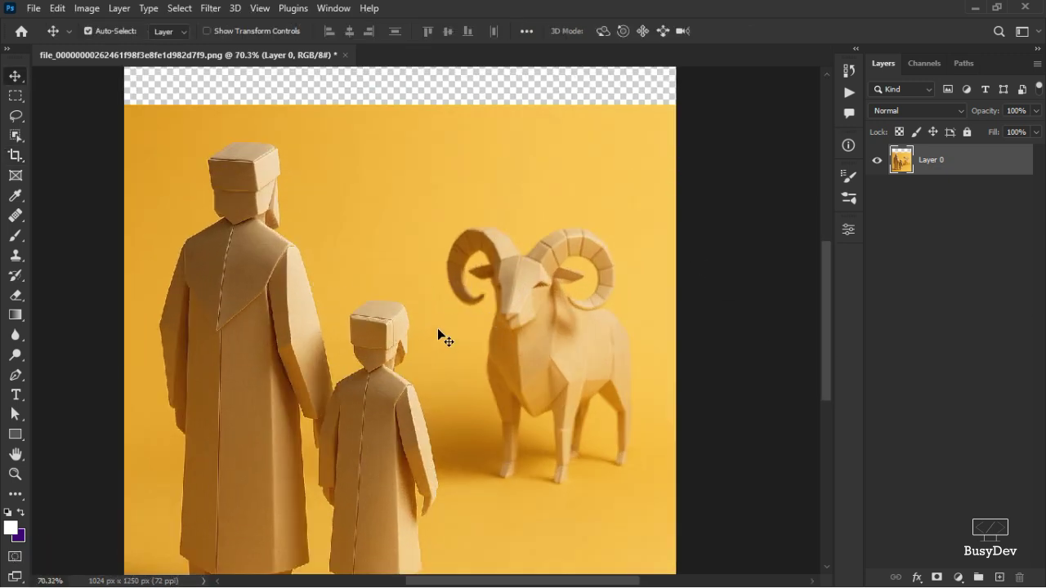
pyautogui.scroll(3, 824, 269)
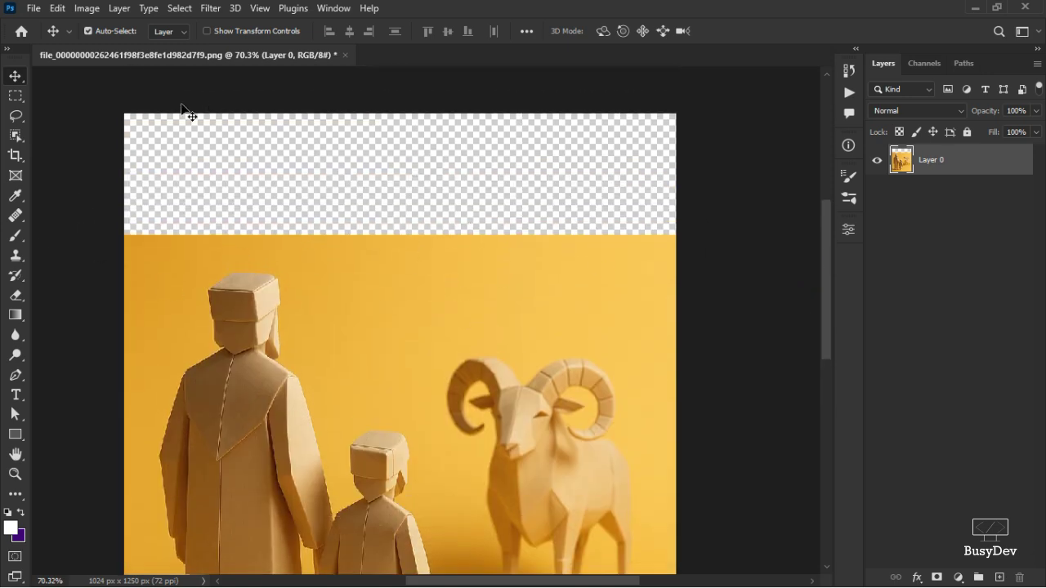
pyautogui.click(16, 97)
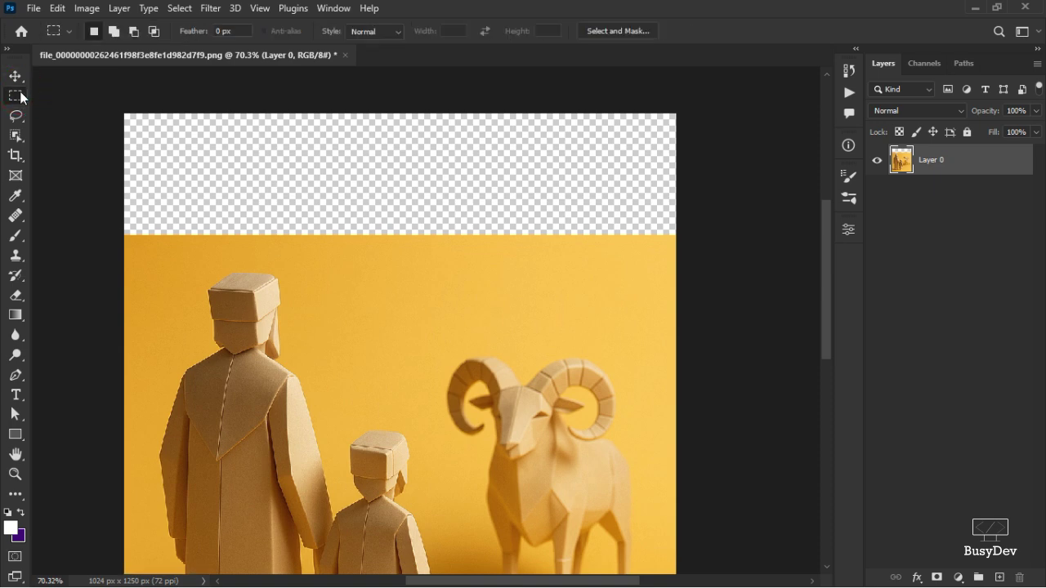
pyautogui.moveTo(119, 111); pyautogui.dragTo(684, 237)
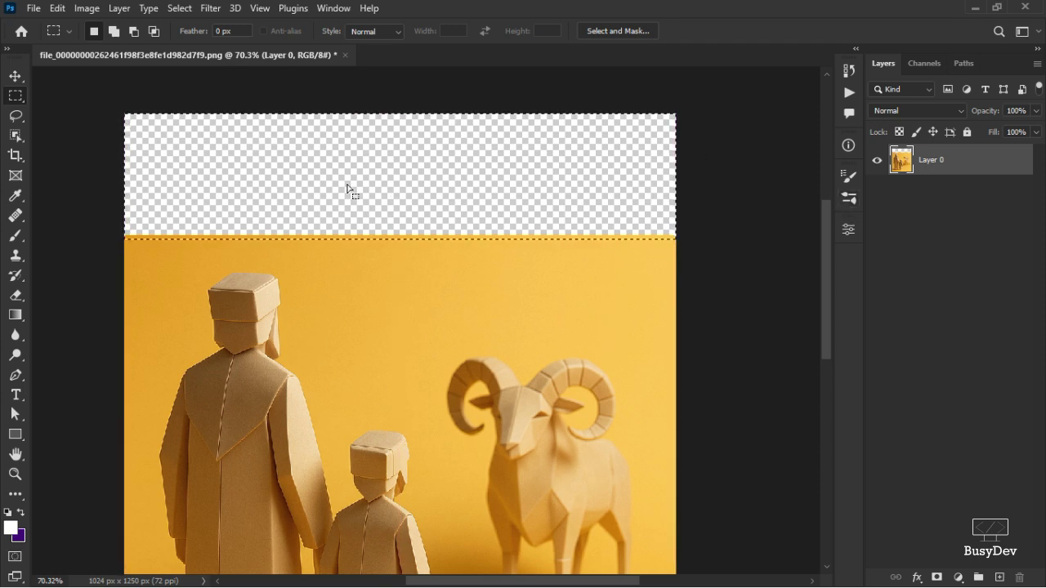
pyautogui.click(86, 8)
pyautogui.moveTo(67, 10)
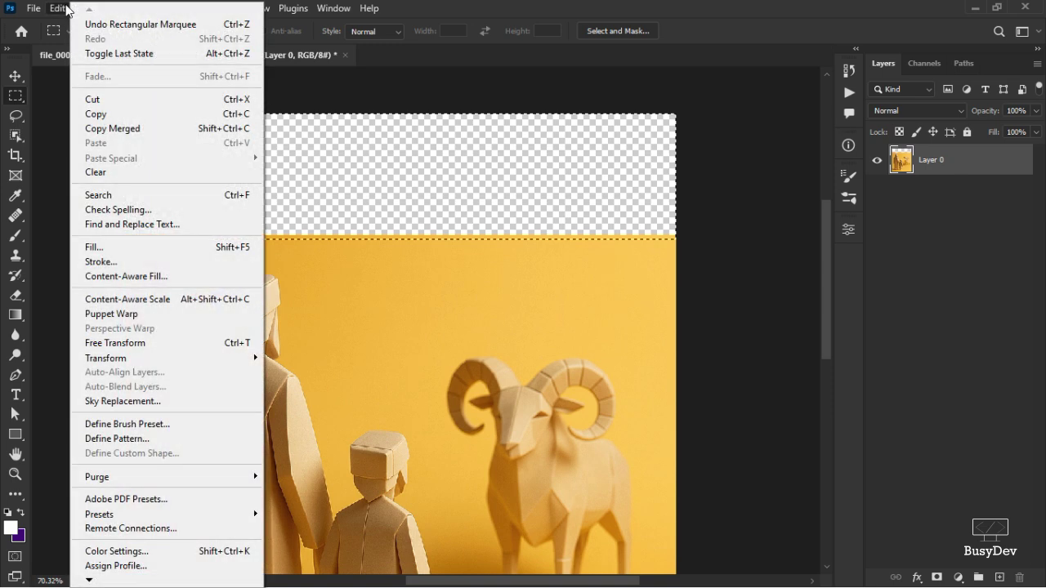
pyautogui.click(160, 278)
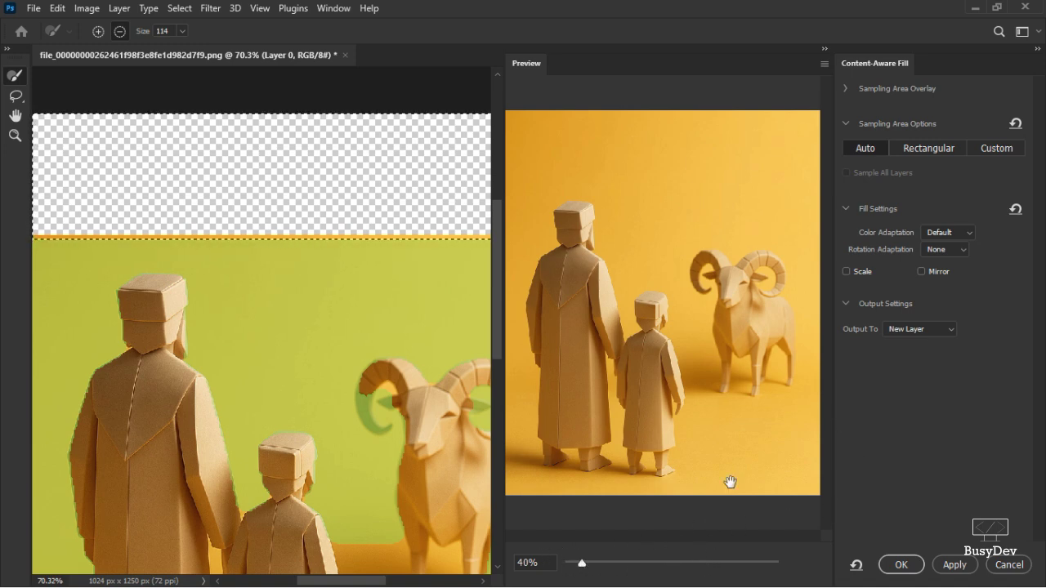
pyautogui.click(909, 565)
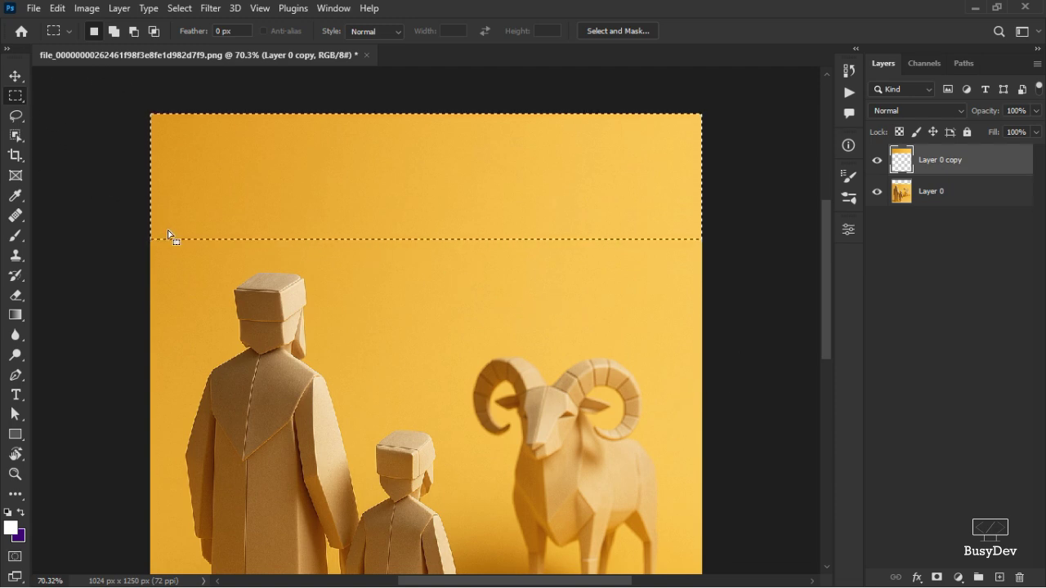
pyautogui.hotkey('ctrl', 'd')
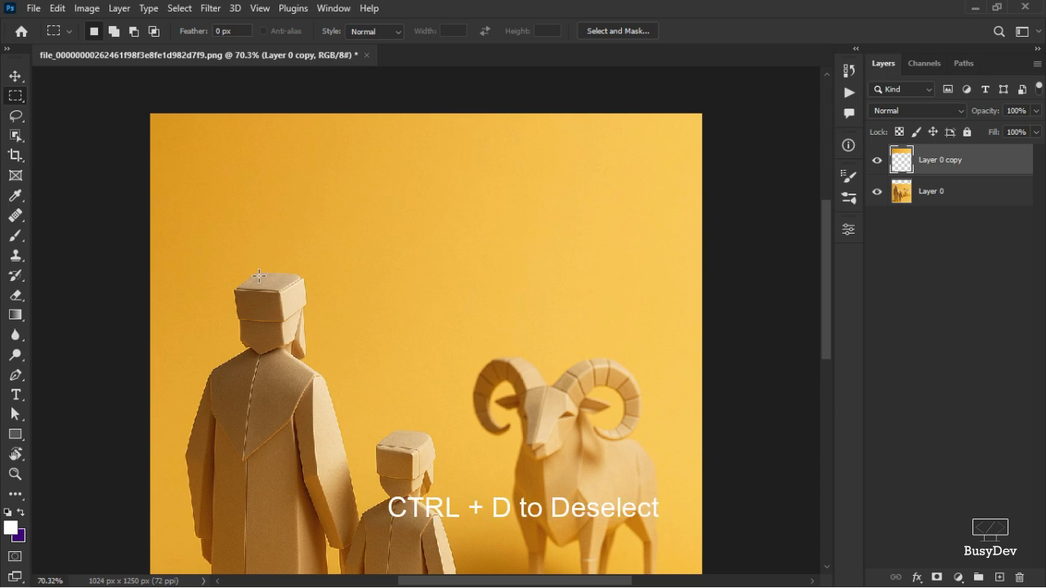
pyautogui.press('v')
pyautogui.scroll(-2, 302, 274)
pyautogui.press('super')
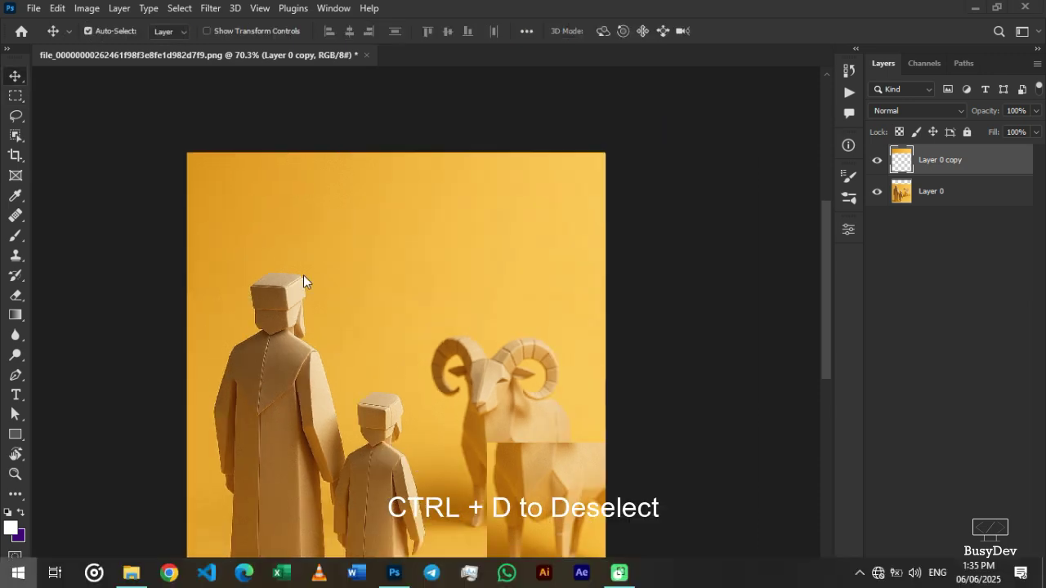
pyautogui.click(661, 280)
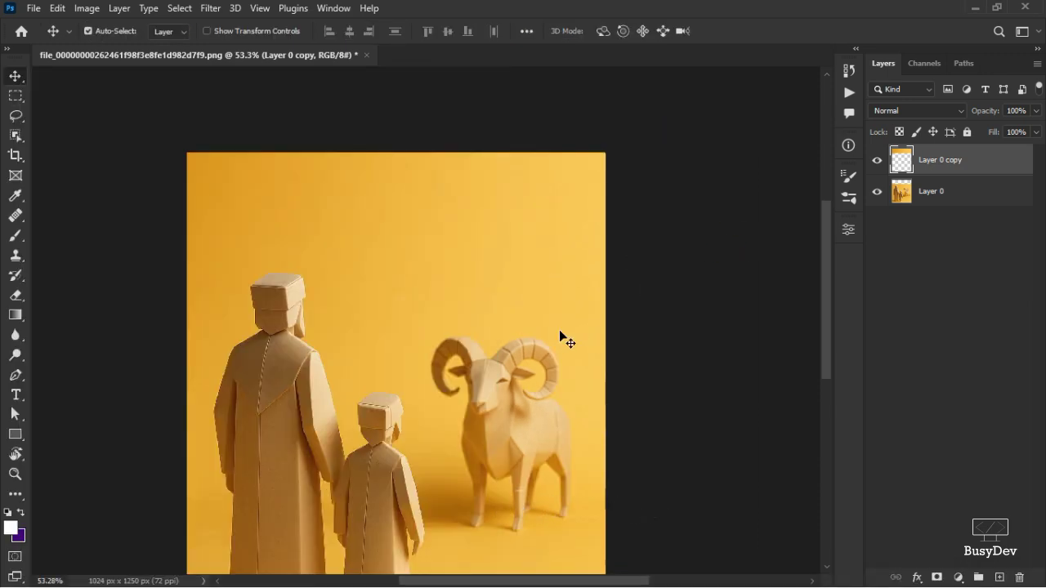
pyautogui.moveTo(559, 329); pyautogui.dragTo(466, 373)
pyautogui.hotkey('ctrl', 'z')
pyautogui.scroll(2, 485, 360)
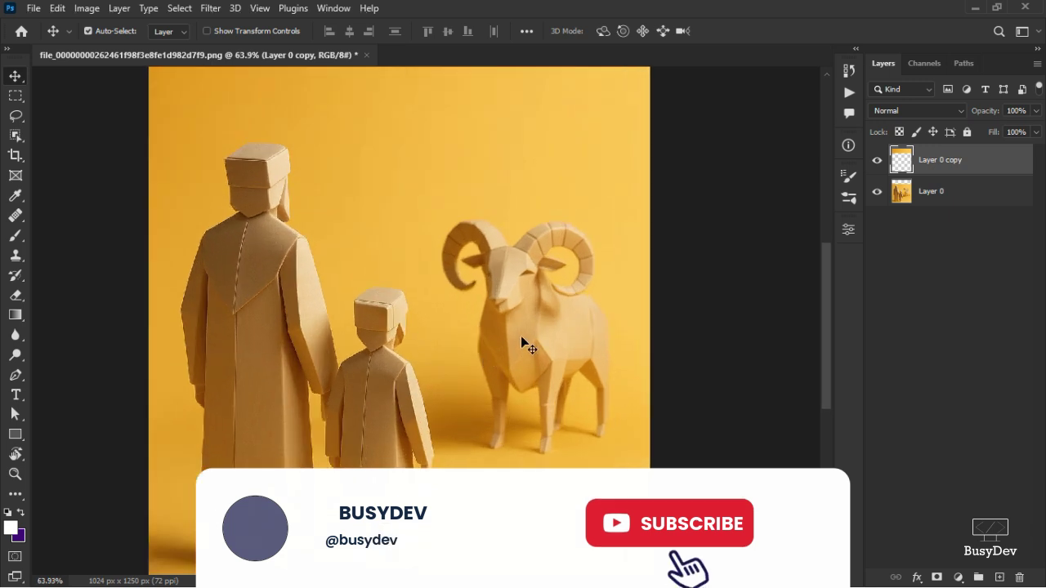
# Try to select the ram on Layer 0 copy by outlining it with the Object Selection tool in Lasso mode
pyautogui.scroll(-2, 422, 331)
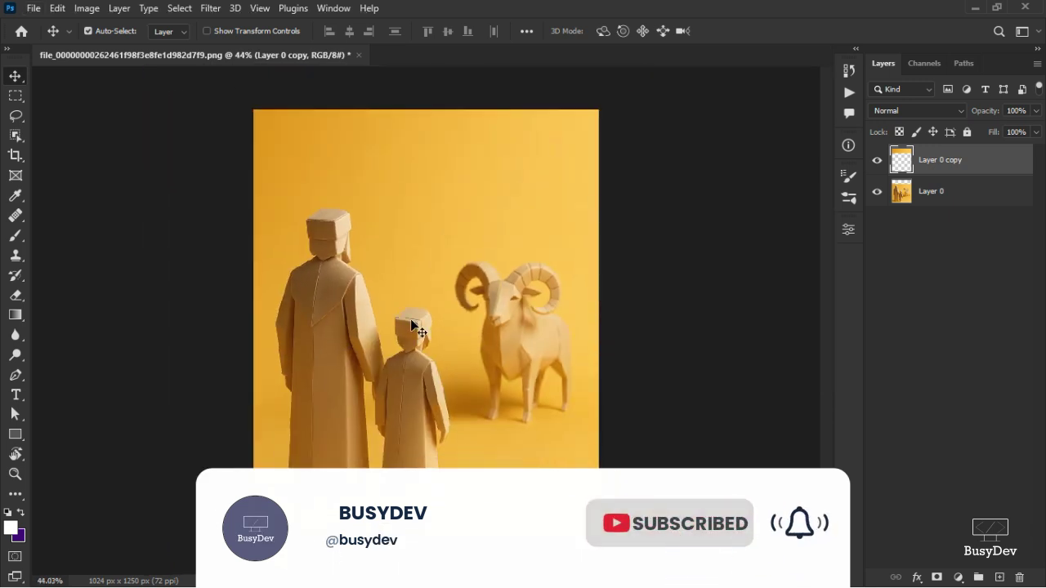
pyautogui.scroll(3, 413, 327)
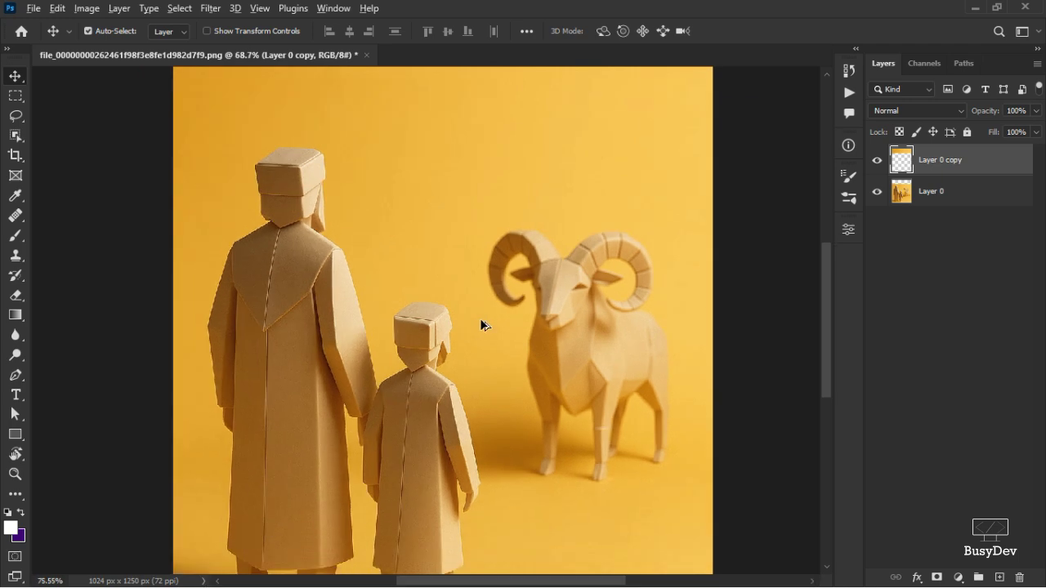
pyautogui.scroll(2, 479, 324)
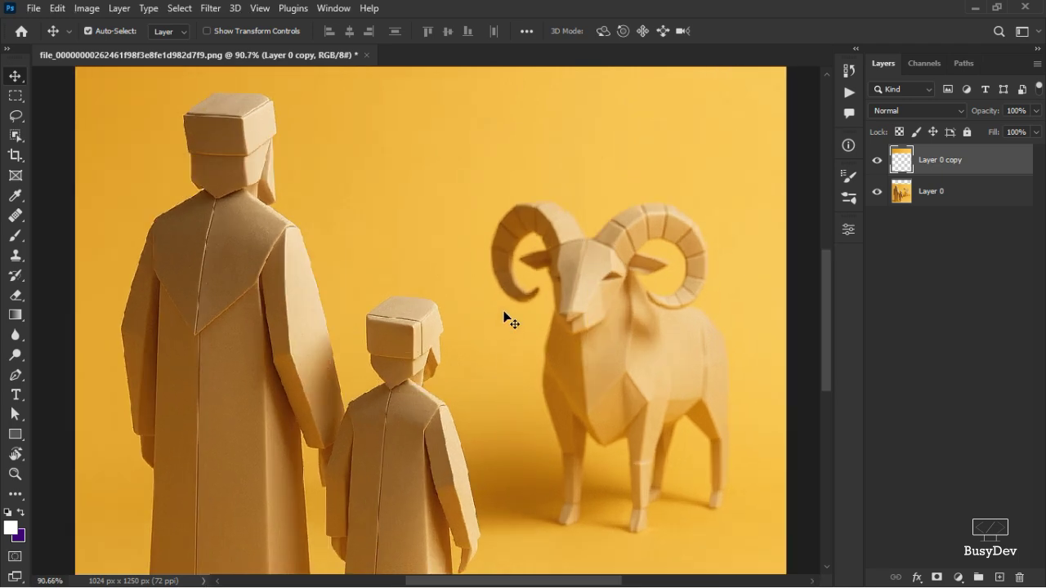
pyautogui.hscroll(3, 620, 290)
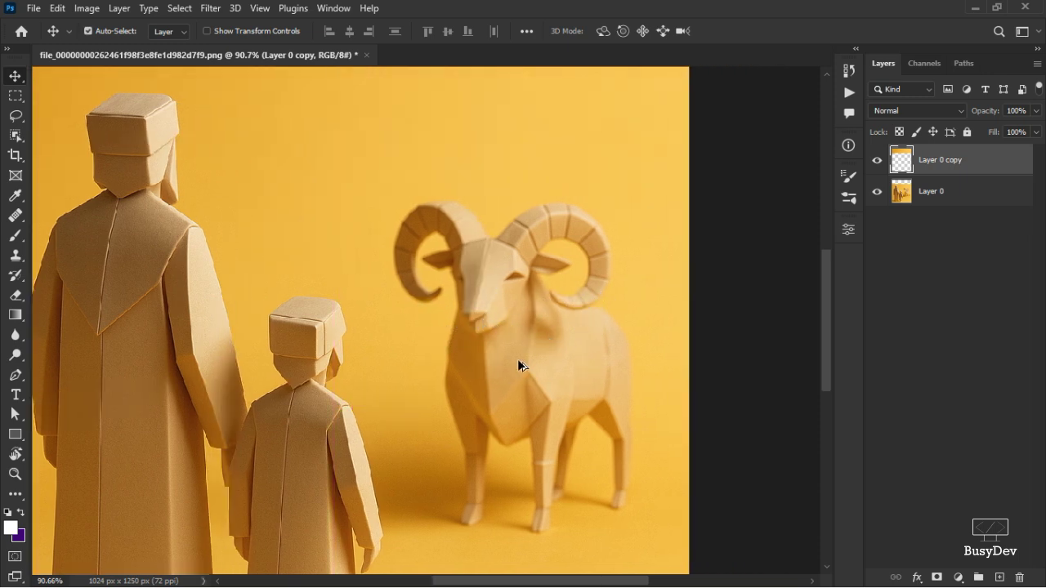
pyautogui.scroll(3, 517, 358)
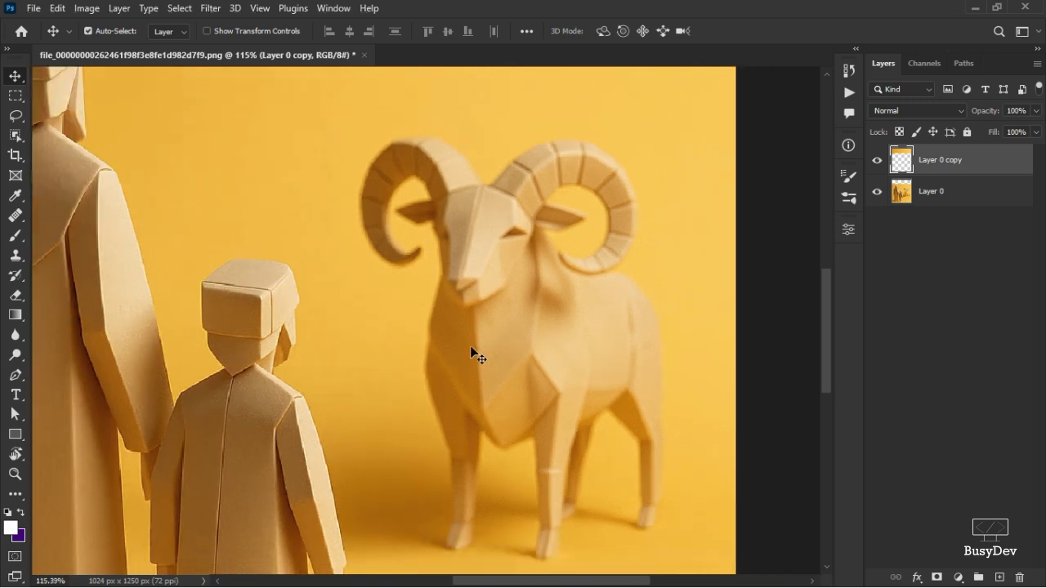
pyautogui.scroll(-1, 472, 354)
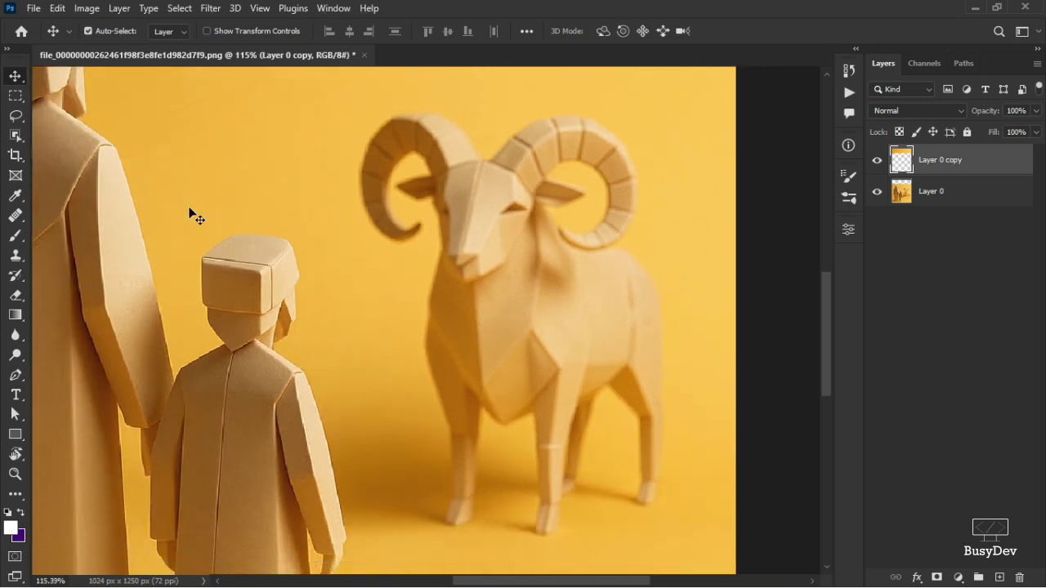
pyautogui.click(18, 117)
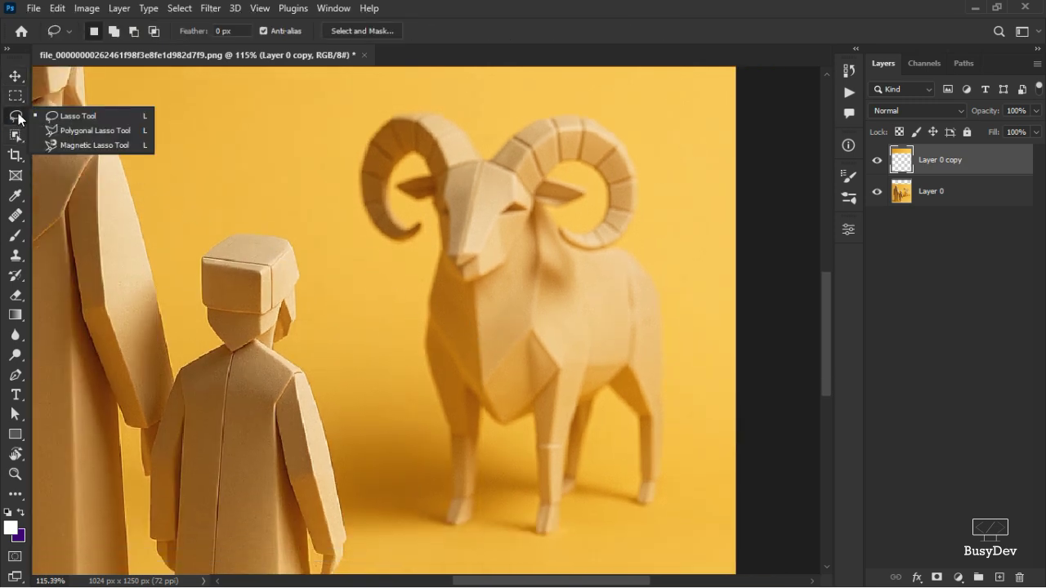
pyautogui.click(17, 136)
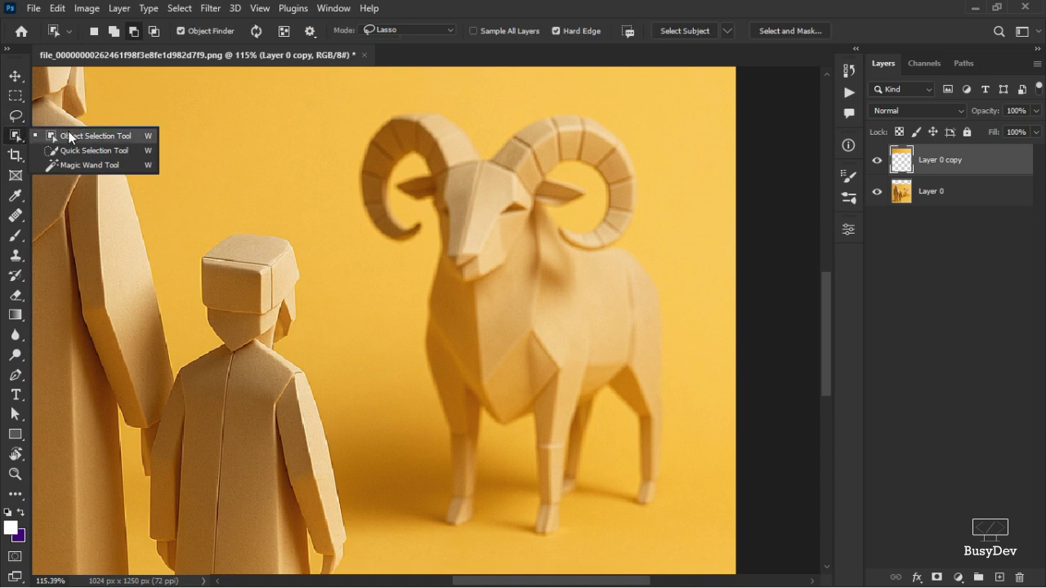
pyautogui.click(69, 137)
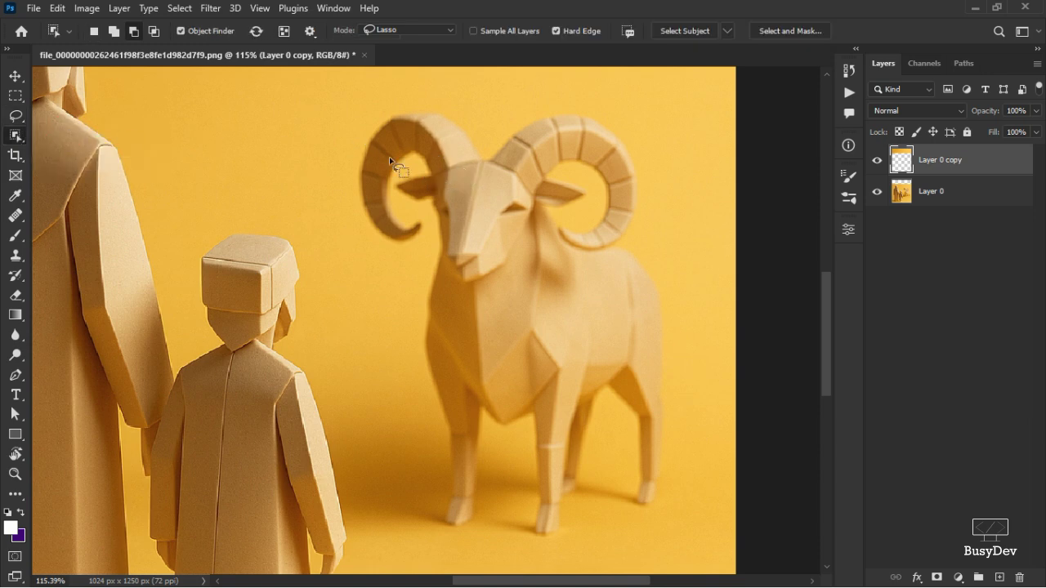
pyautogui.moveTo(372, 121)
pyautogui.mouseDown()
pyautogui.moveTo(353, 173)
pyautogui.moveTo(370, 243)
pyautogui.moveTo(393, 258)
pyautogui.moveTo(432, 239)
pyautogui.moveTo(419, 365)
pyautogui.moveTo(433, 417)
pyautogui.moveTo(428, 534)
pyautogui.moveTo(475, 528)
pyautogui.moveTo(494, 456)
pyautogui.moveTo(562, 511)
pyautogui.moveTo(577, 500)
pyautogui.moveTo(664, 509)
pyautogui.mouseUp()
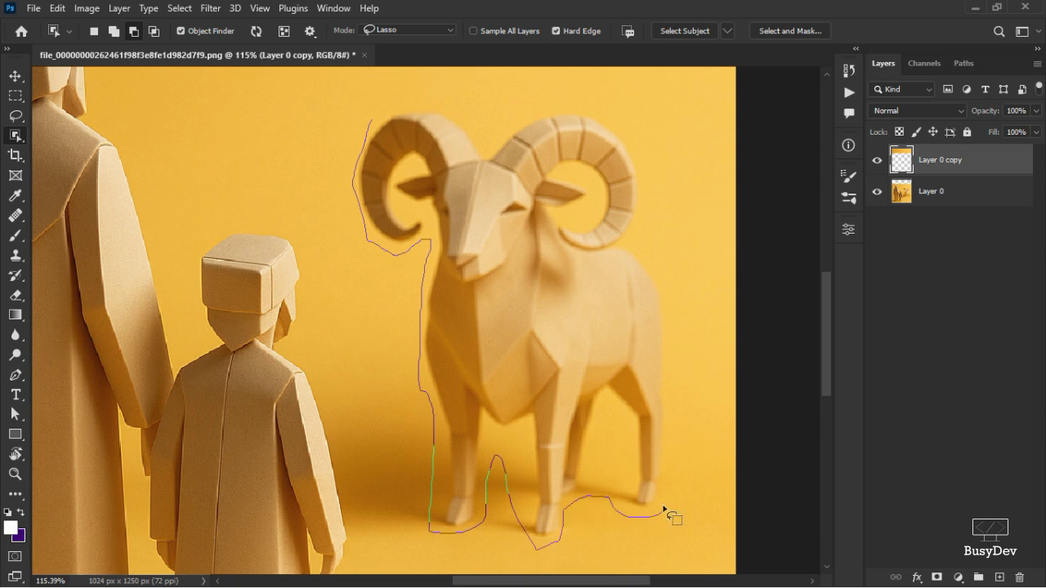
pyautogui.moveTo(664, 509)
pyautogui.mouseDown()
pyautogui.moveTo(572, 110)
pyautogui.moveTo(534, 109)
pyautogui.moveTo(488, 132)
pyautogui.moveTo(433, 98)
pyautogui.moveTo(414, 101)
pyautogui.mouseUp()
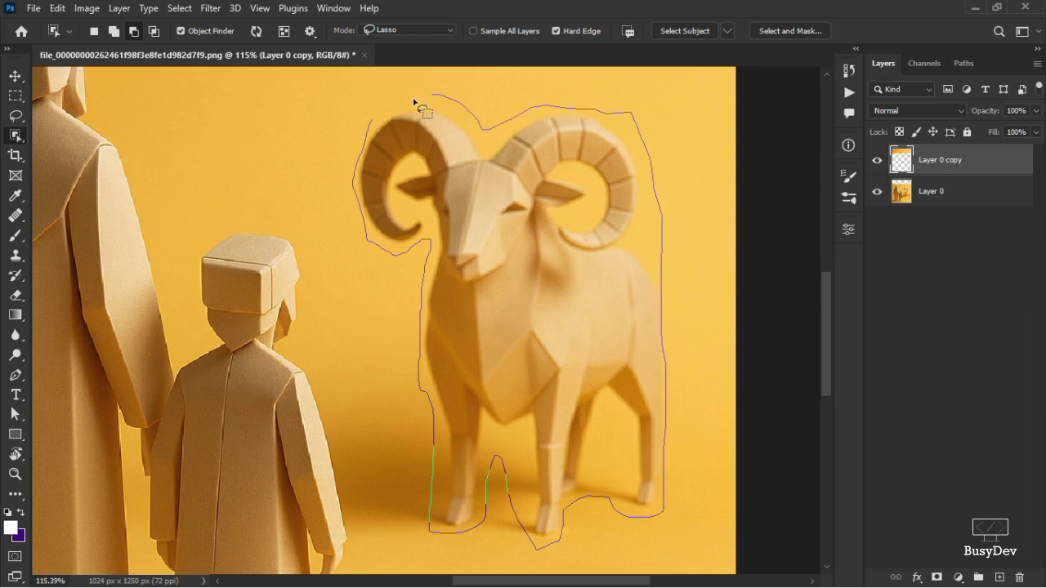
pyautogui.moveTo(414, 101)
pyautogui.mouseDown()
pyautogui.moveTo(374, 129)
pyautogui.moveTo(369, 114)
pyautogui.mouseUp()
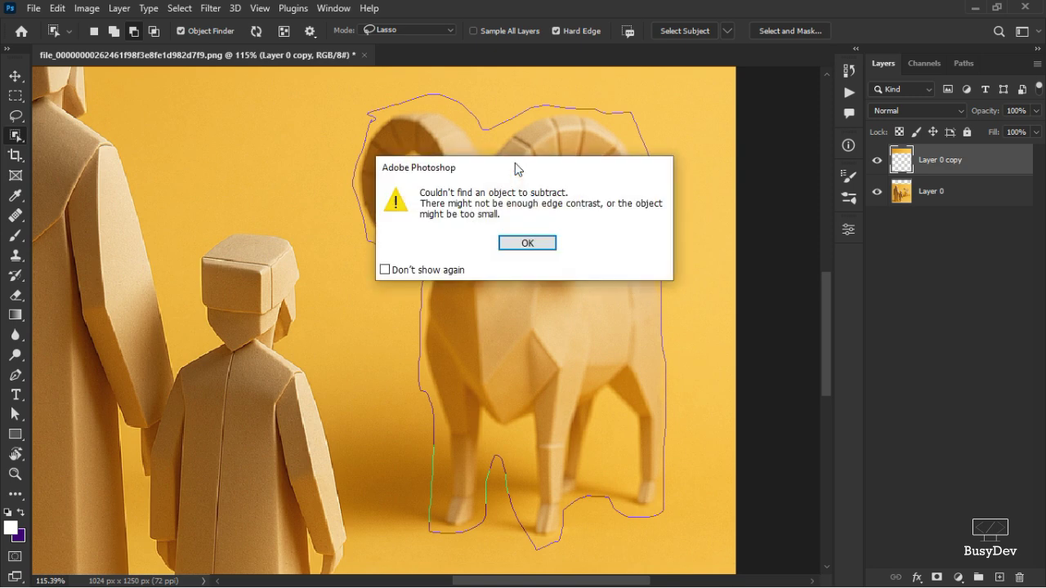
pyautogui.click(535, 245)
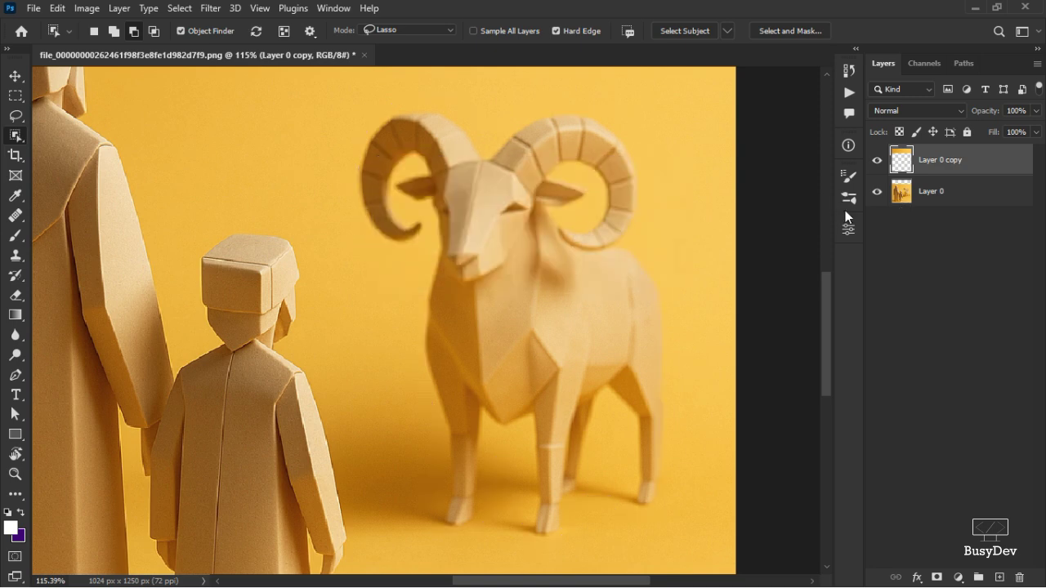
# Select the ram on Layer 0 with the Object Selection tool and duplicate the selected area to a new layer
pyautogui.click(916, 201)
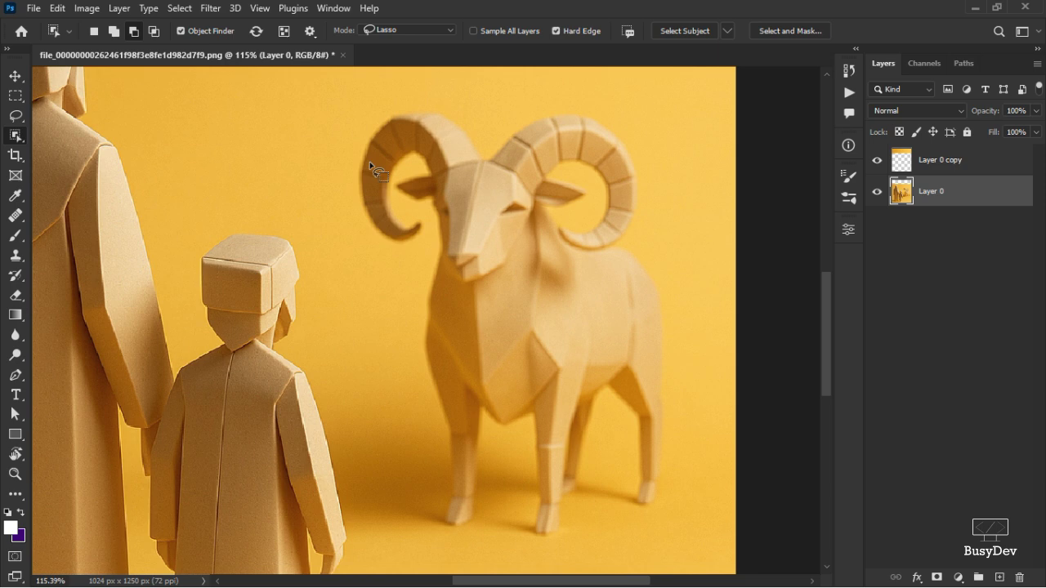
pyautogui.moveTo(351, 163)
pyautogui.mouseDown()
pyautogui.moveTo(437, 397)
pyautogui.moveTo(446, 455)
pyautogui.moveTo(437, 529)
pyautogui.moveTo(477, 536)
pyautogui.moveTo(485, 426)
pyautogui.moveTo(499, 439)
pyautogui.moveTo(520, 432)
pyautogui.moveTo(526, 523)
pyautogui.moveTo(541, 541)
pyautogui.moveTo(570, 540)
pyautogui.moveTo(606, 414)
pyautogui.moveTo(621, 434)
pyautogui.moveTo(624, 500)
pyautogui.moveTo(651, 514)
pyautogui.moveTo(664, 462)
pyautogui.moveTo(665, 334)
pyautogui.moveTo(679, 305)
pyautogui.moveTo(641, 230)
pyautogui.moveTo(634, 145)
pyautogui.moveTo(613, 114)
pyautogui.moveTo(558, 109)
pyautogui.moveTo(496, 132)
pyautogui.moveTo(418, 110)
pyautogui.moveTo(377, 117)
pyautogui.moveTo(353, 143)
pyautogui.moveTo(351, 167)
pyautogui.mouseUp()
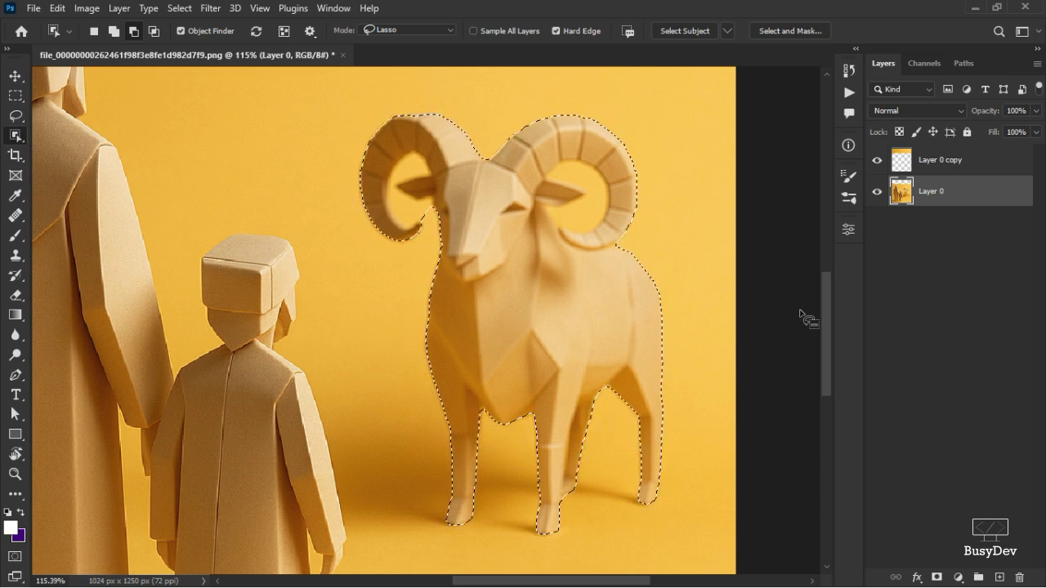
pyautogui.hotkey('ctrl', 'd')
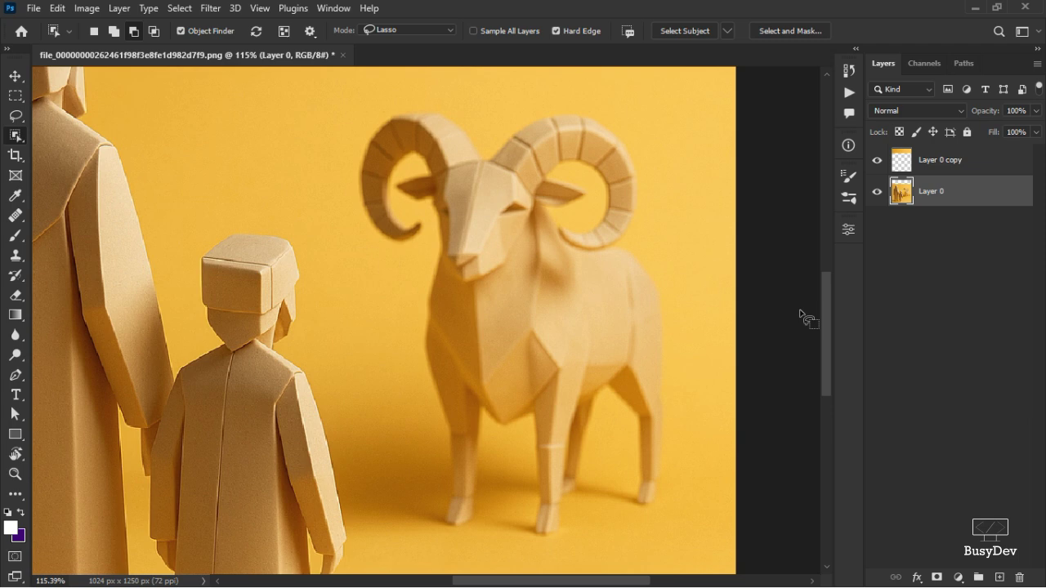
pyautogui.click(518, 258)
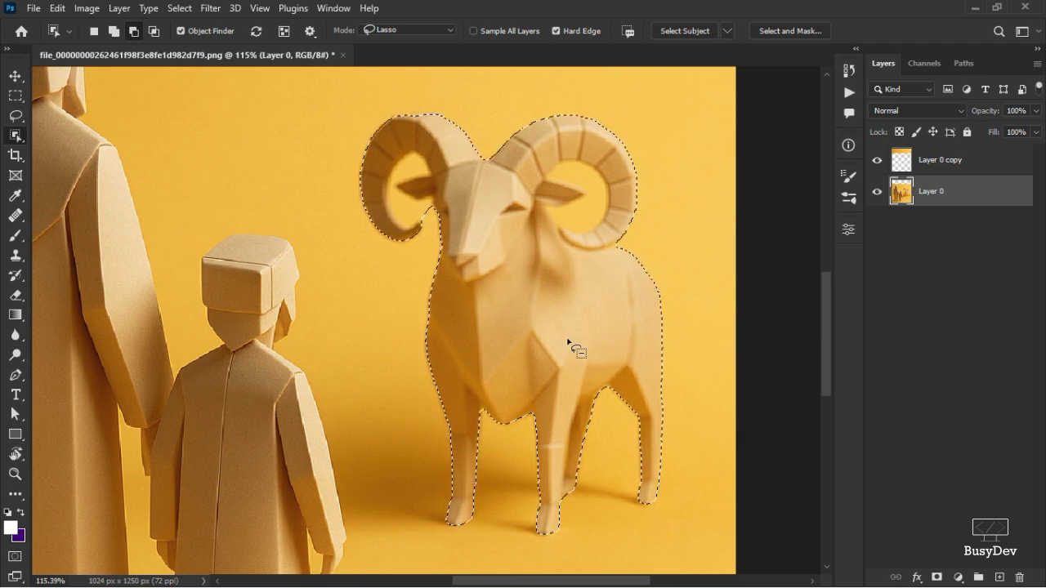
pyautogui.press('v')
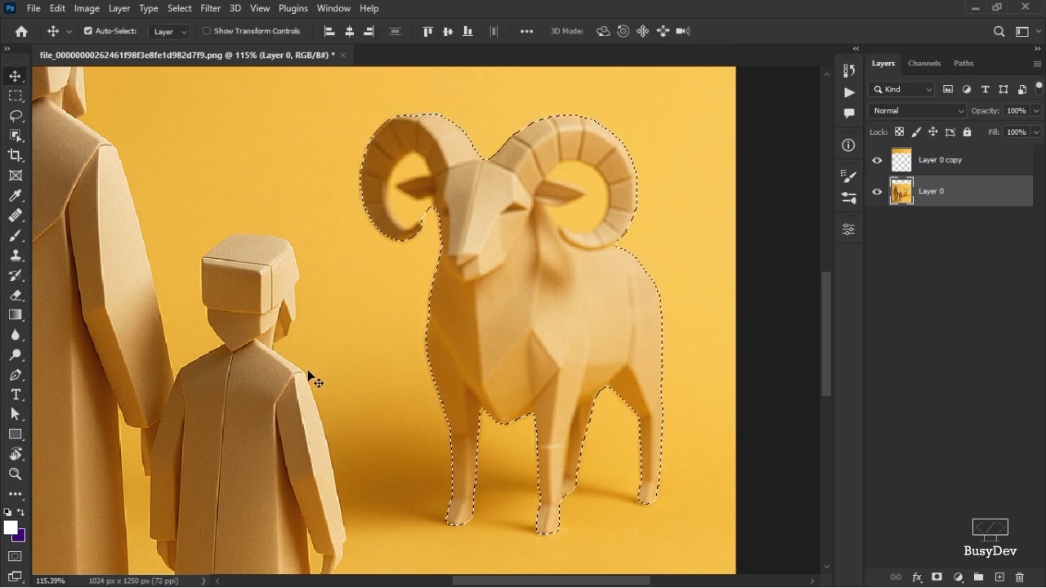
pyautogui.scroll(-5, 350, 406)
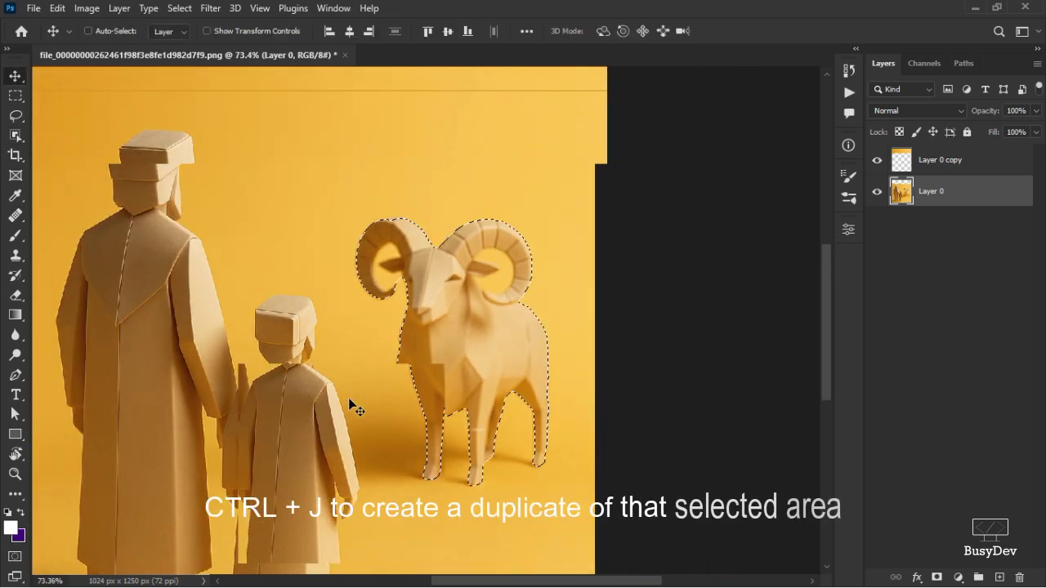
pyautogui.scroll(5, 462, 420)
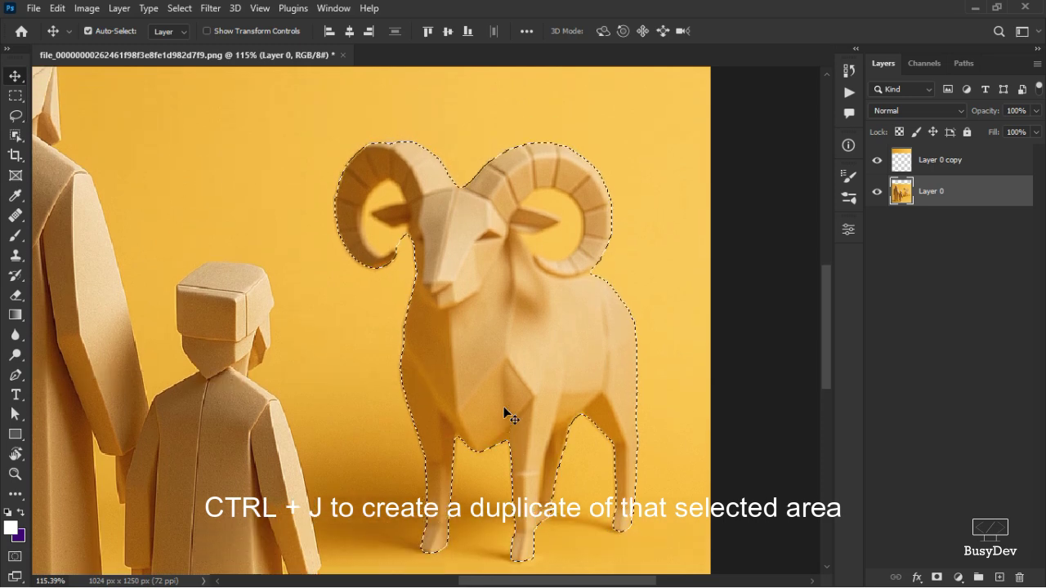
pyautogui.hotkey('ctrl', 'j')
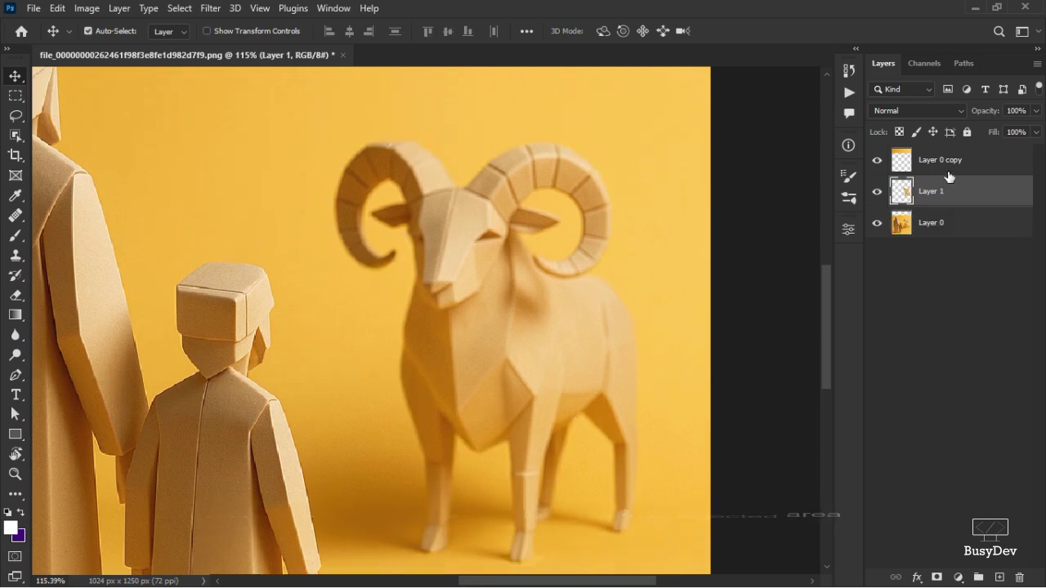
# Move Layer 0 copy below the ram's layer and convert it together with Layer 0 into one smart object
pyautogui.moveTo(943, 160); pyautogui.dragTo(947, 206)
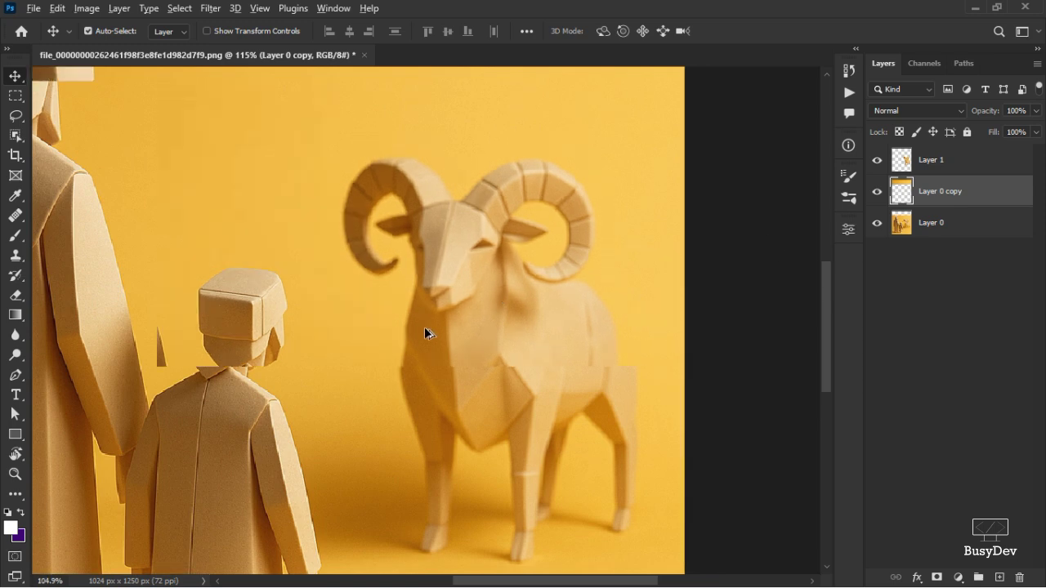
pyautogui.scroll(-5, 424, 327)
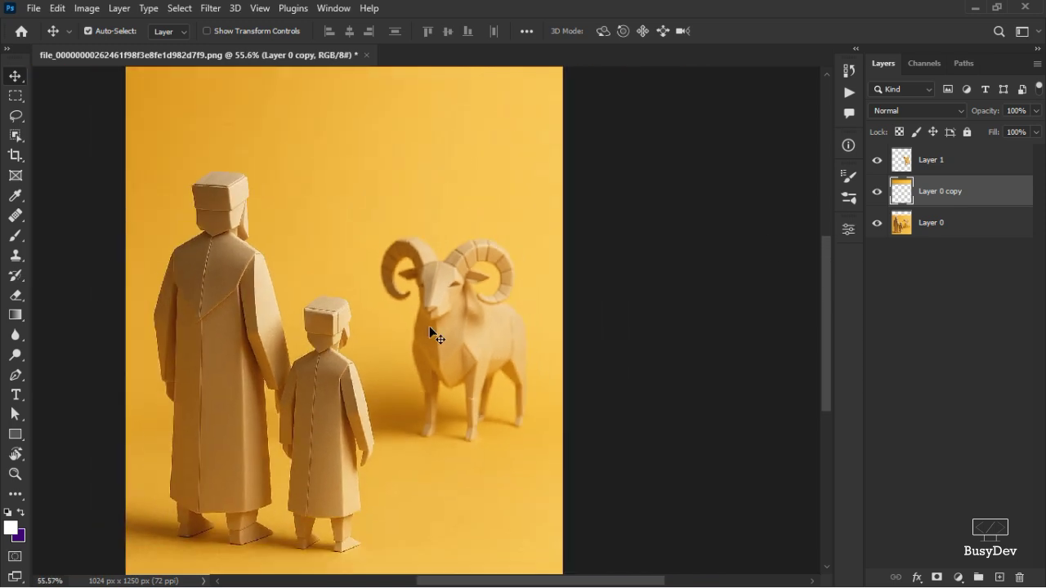
pyautogui.keyDown('shift'); pyautogui.click(944, 225); pyautogui.keyUp('shift')
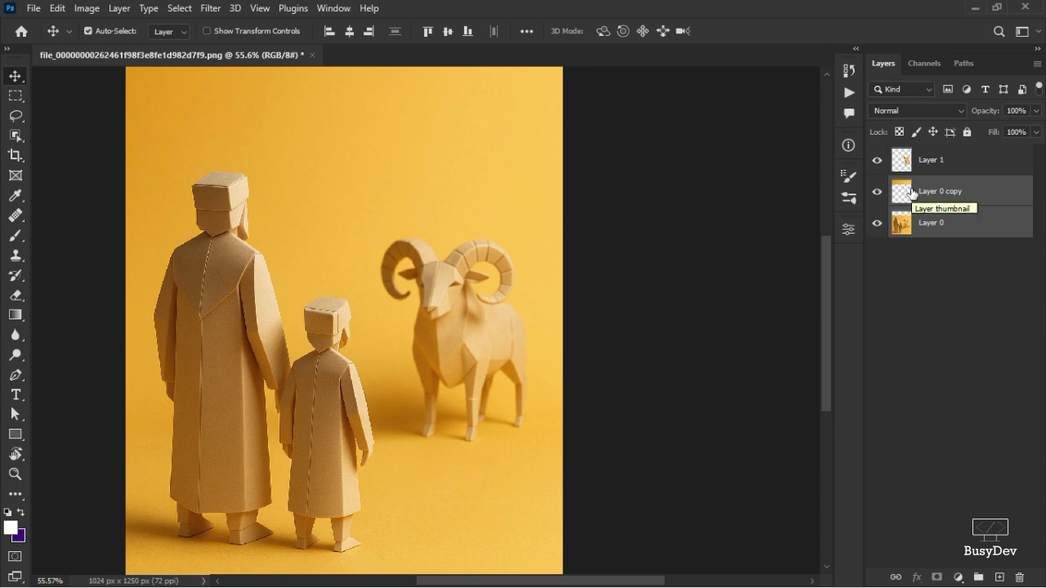
pyautogui.rightClick(957, 193)
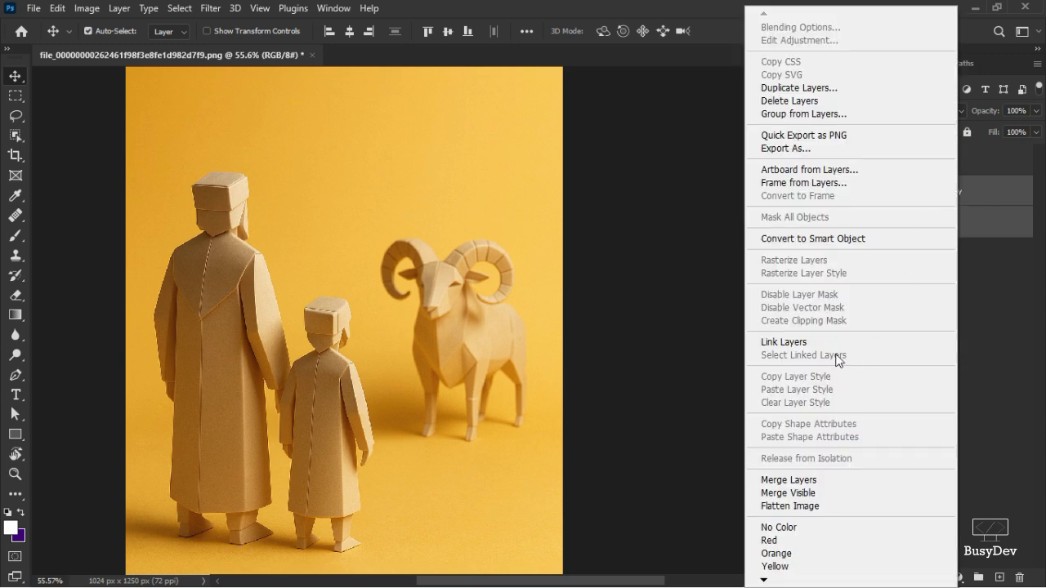
pyautogui.click(813, 241)
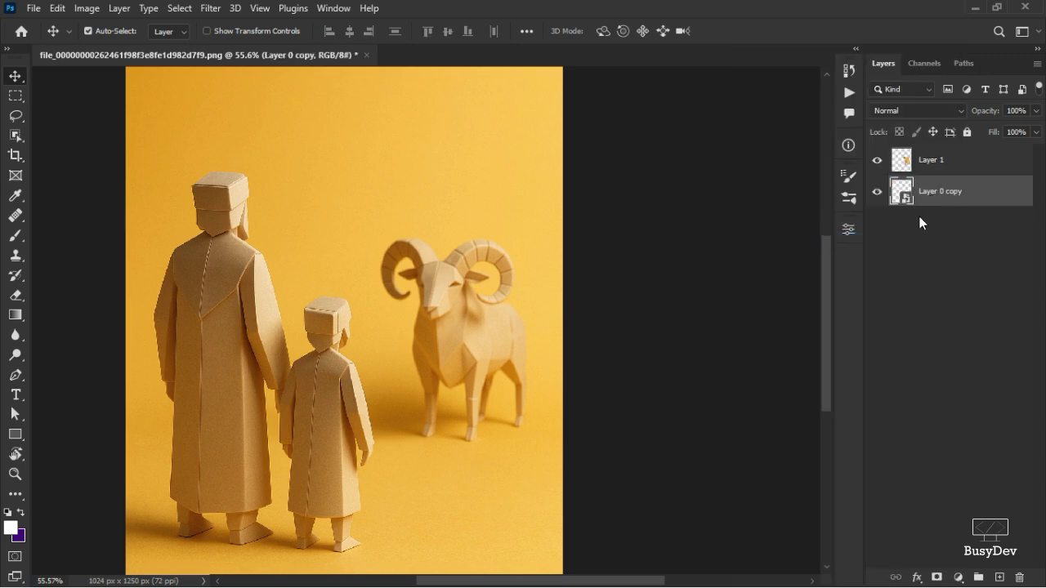
pyautogui.scroll(-2, 348, 423)
pyautogui.hotkey('ctrl', 'z')
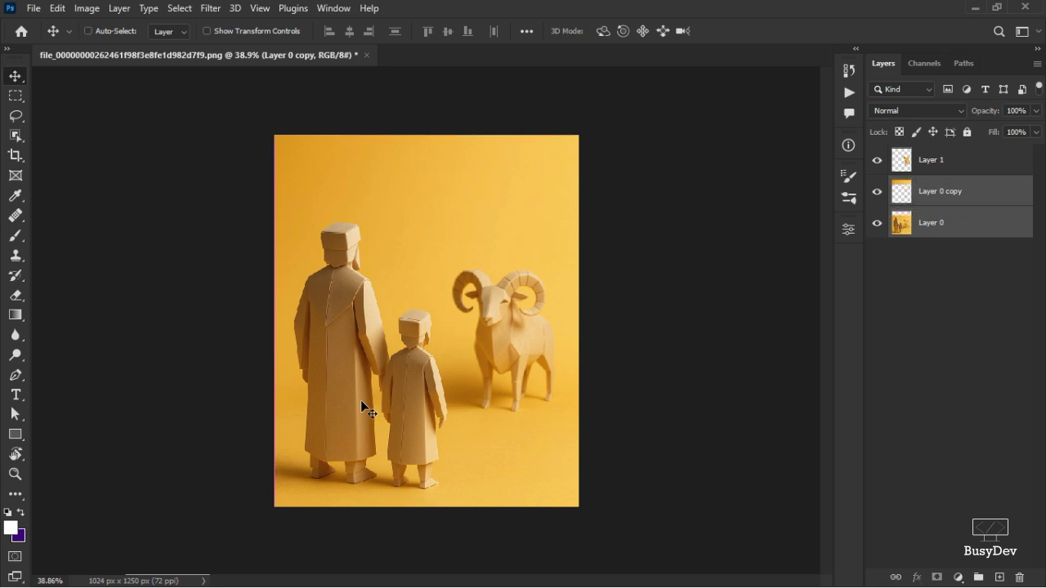
pyautogui.hotkey('ctrl', 'shift', 'z')
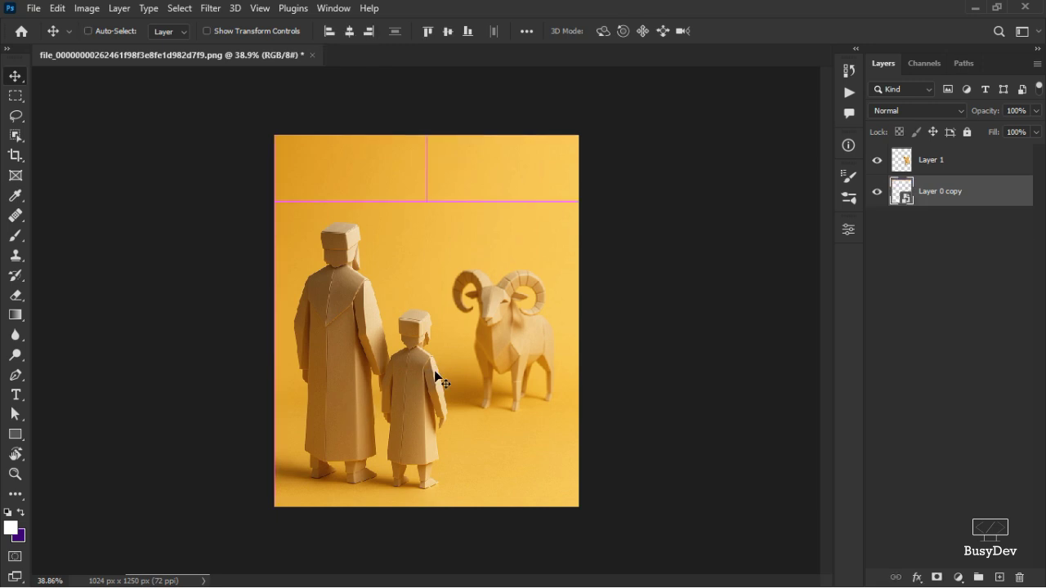
# Hide the background smart object to inspect the isolated ram cutout, and show it again
pyautogui.scroll(3, 436, 340)
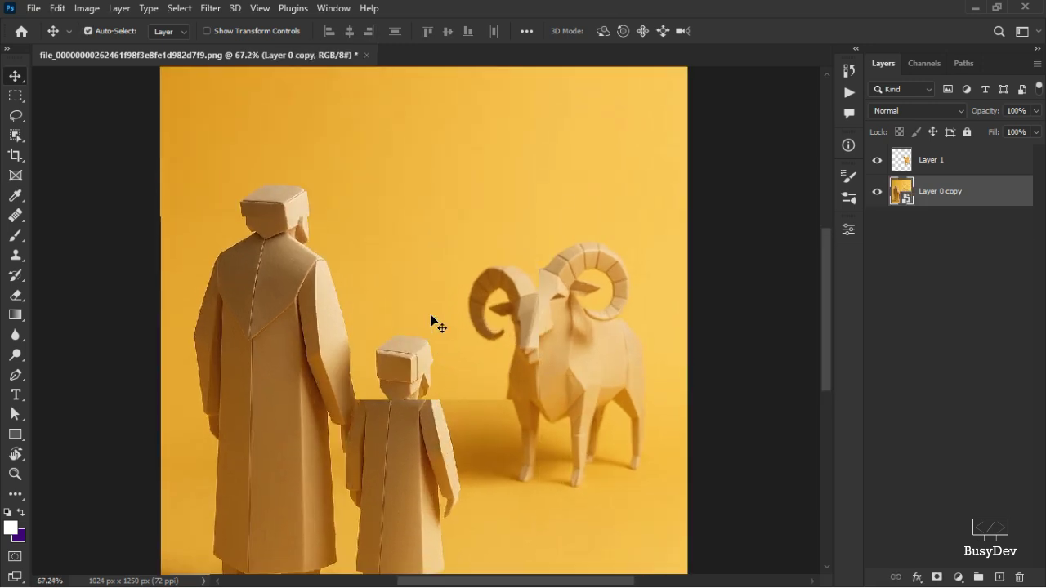
pyautogui.click(876, 191)
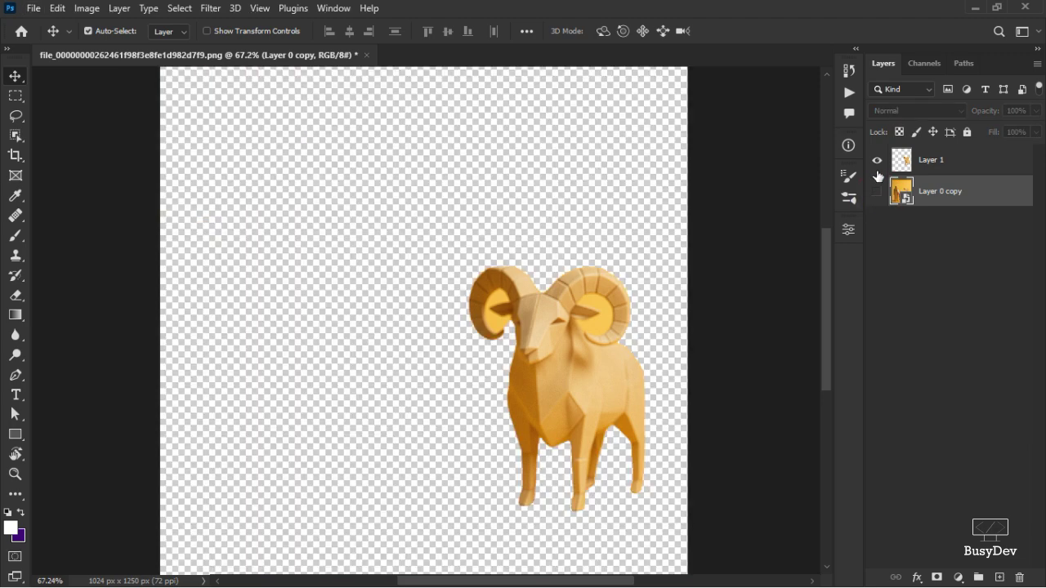
pyautogui.scroll(-2, 556, 352)
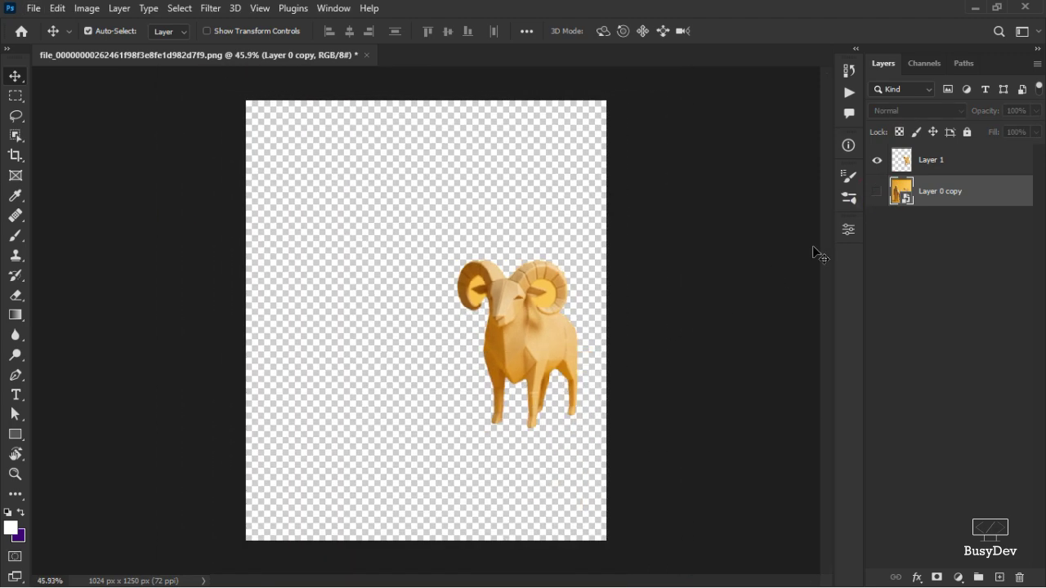
pyautogui.click(876, 193)
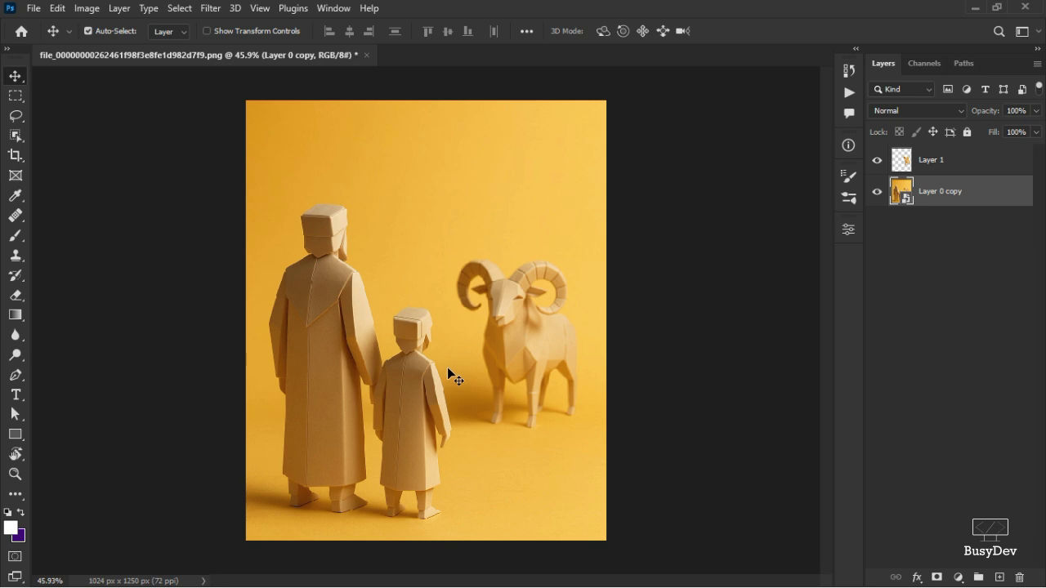
pyautogui.click(949, 179)
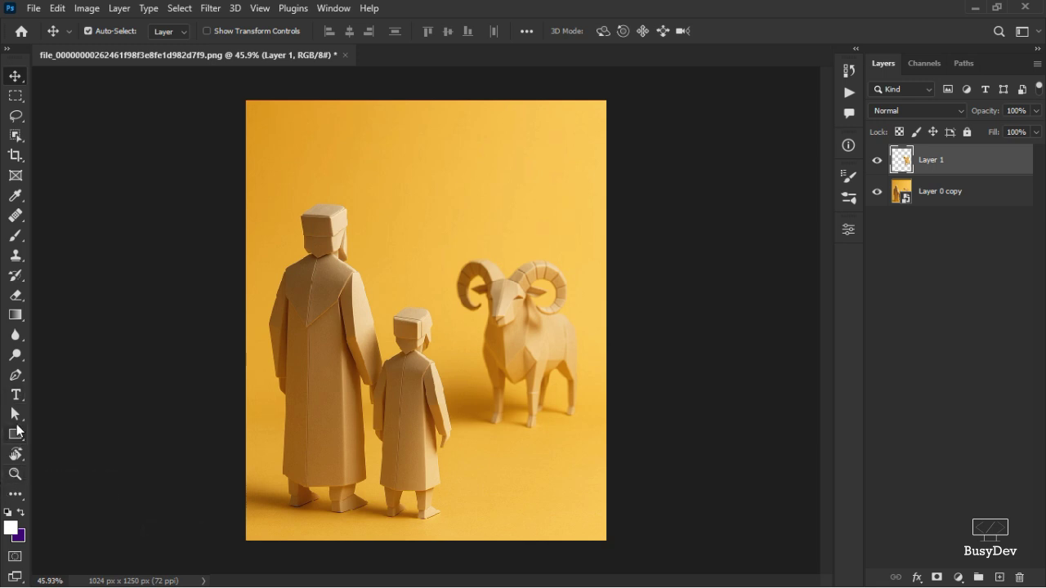
pyautogui.click(14, 377)
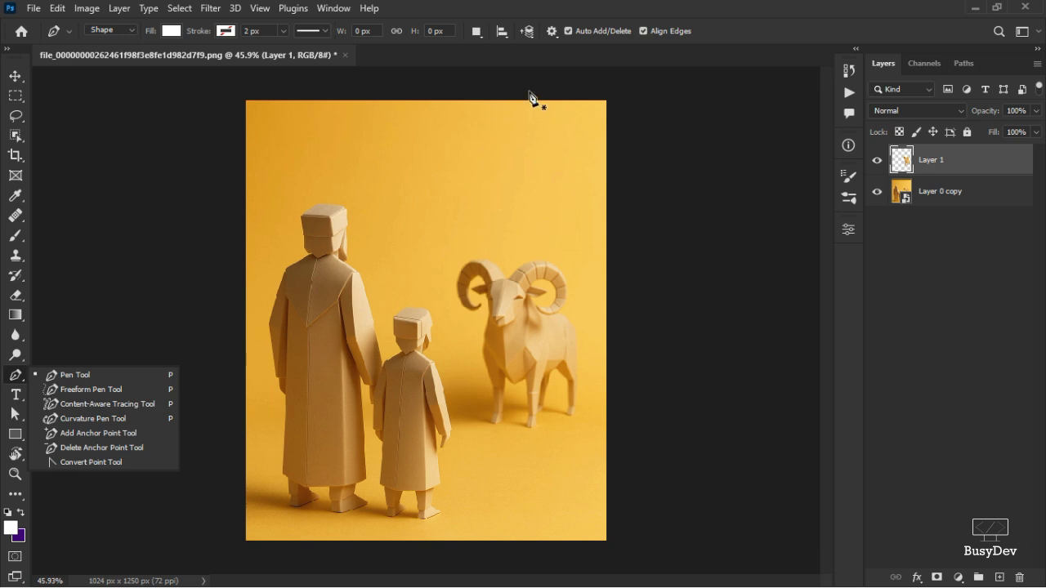
pyautogui.click(447, 312)
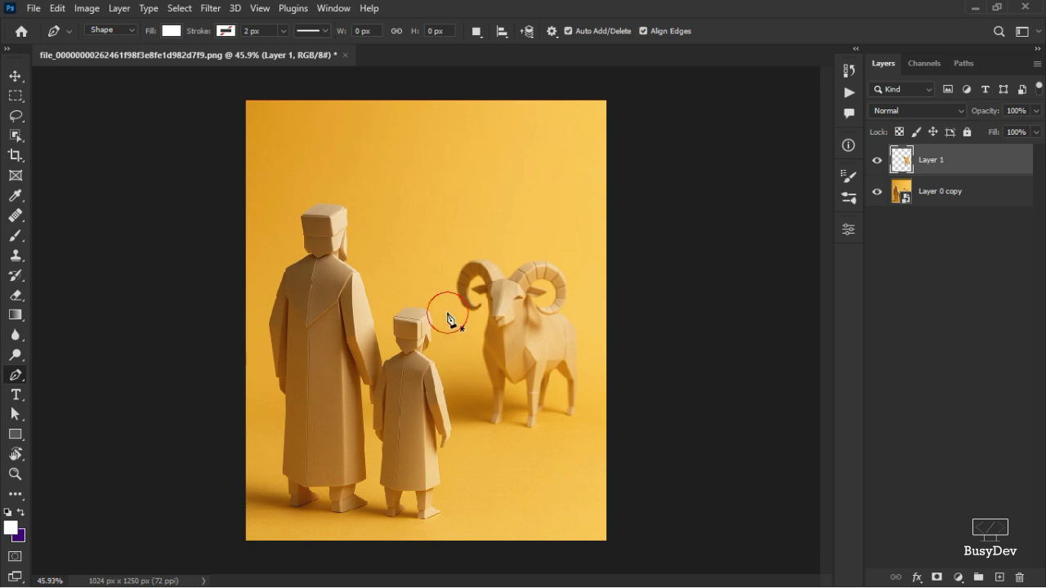
pyautogui.click(504, 87)
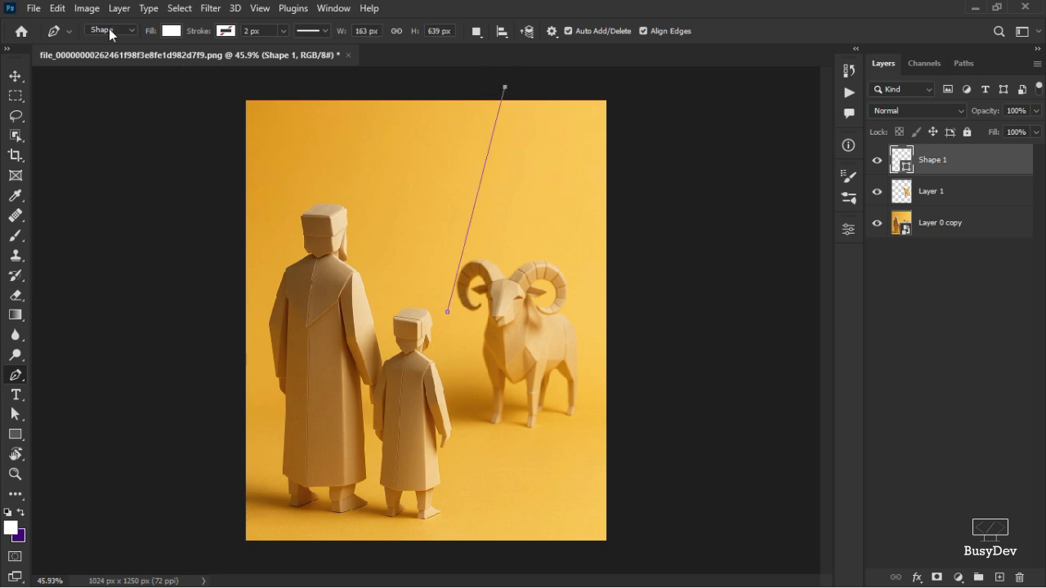
pyautogui.click(572, 85)
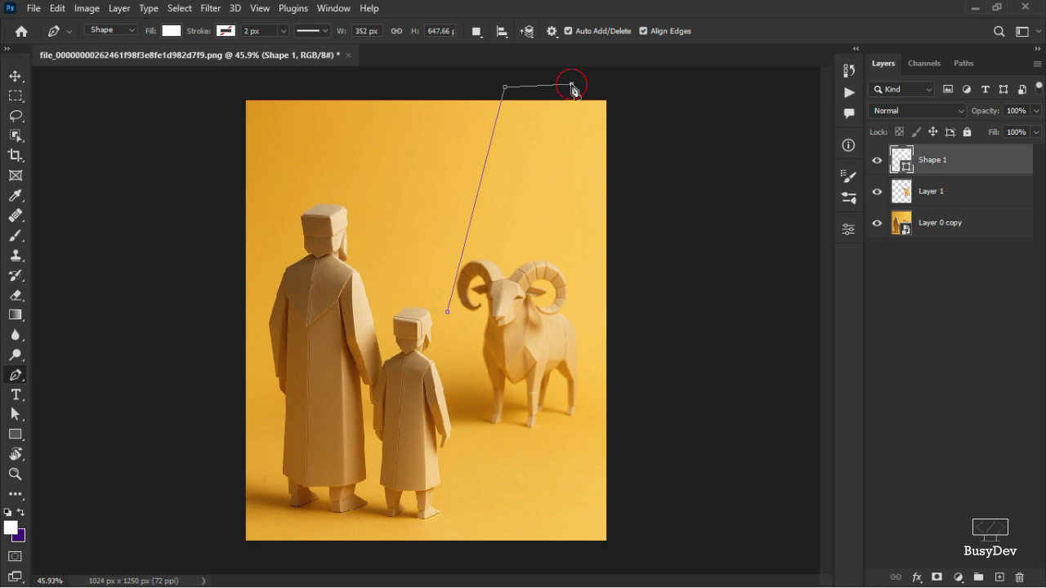
pyautogui.click(605, 327)
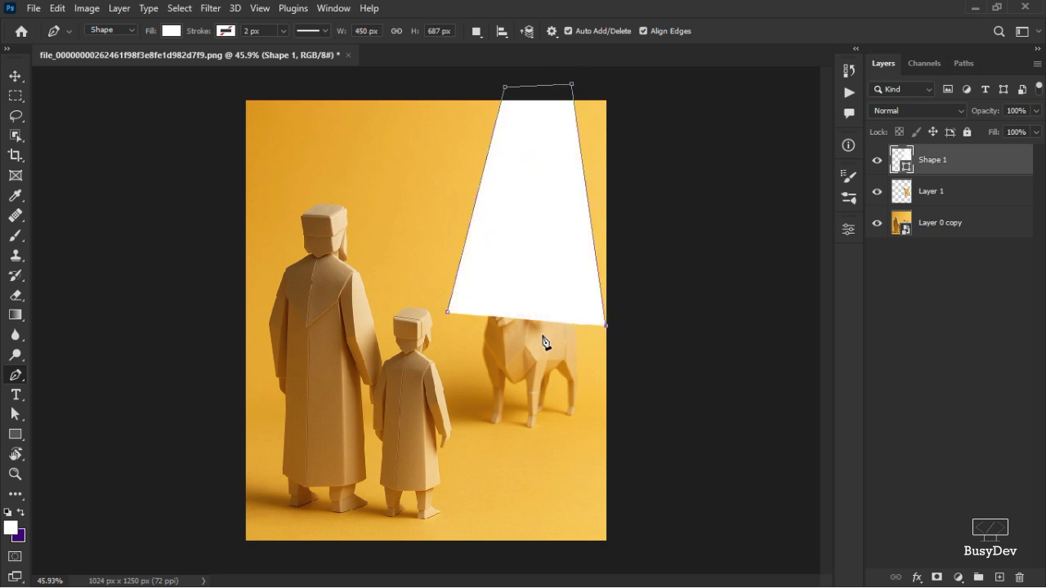
pyautogui.hotkey('ctrl', 'z')
pyautogui.hotkey('ctrl', 'z')
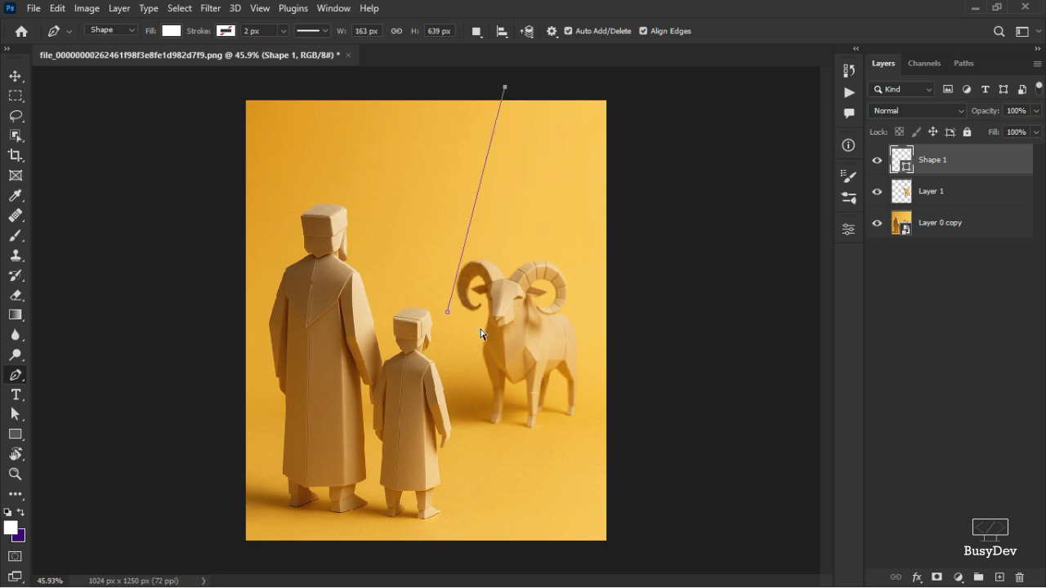
pyautogui.hotkey('ctrl', 'z')
pyautogui.click(528, 83)
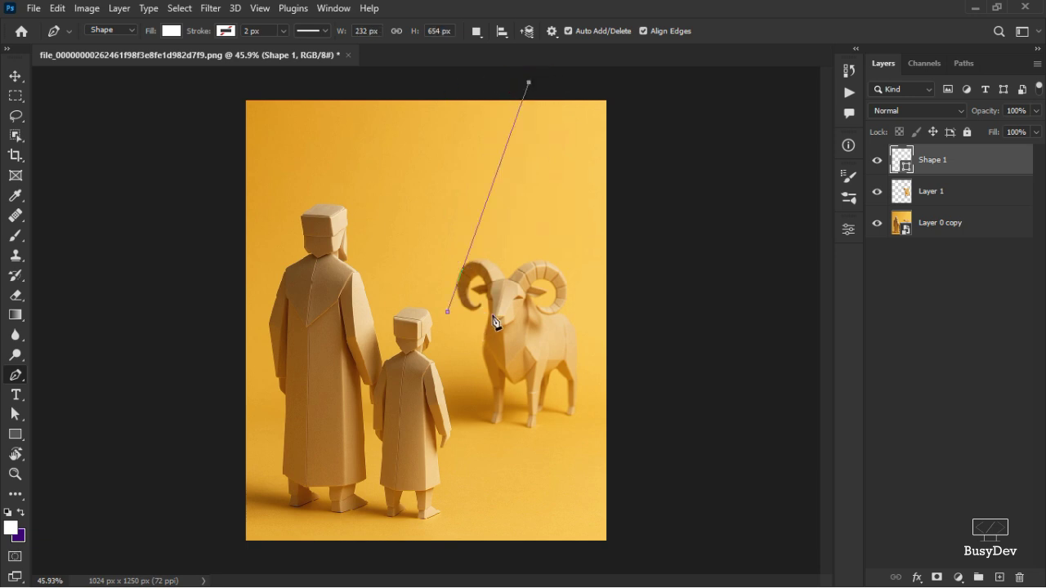
pyautogui.keyDown('shift'); pyautogui.click(607, 310); pyautogui.keyUp('shift')
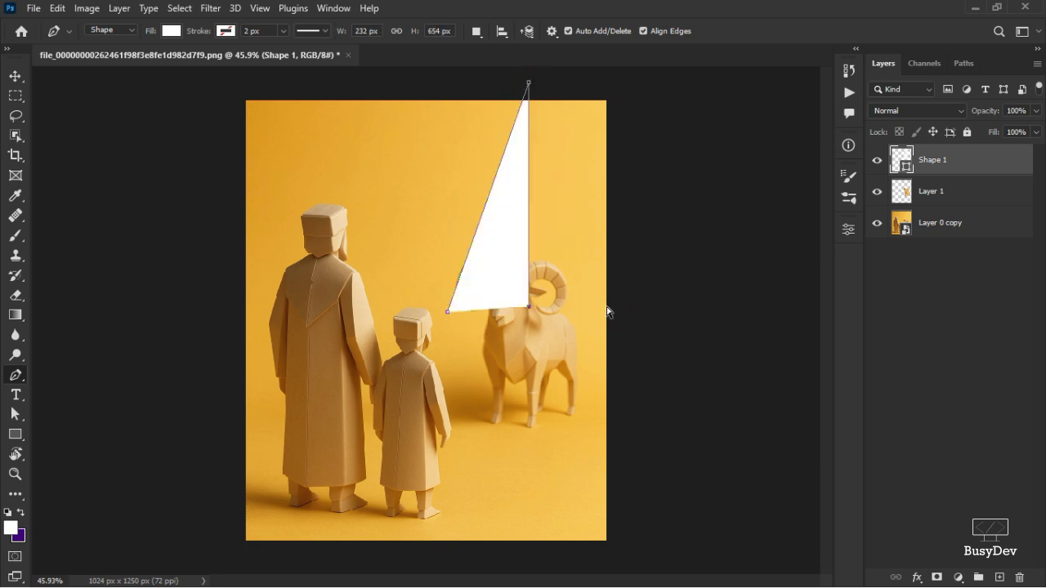
pyautogui.hotkey('ctrl', 'z')
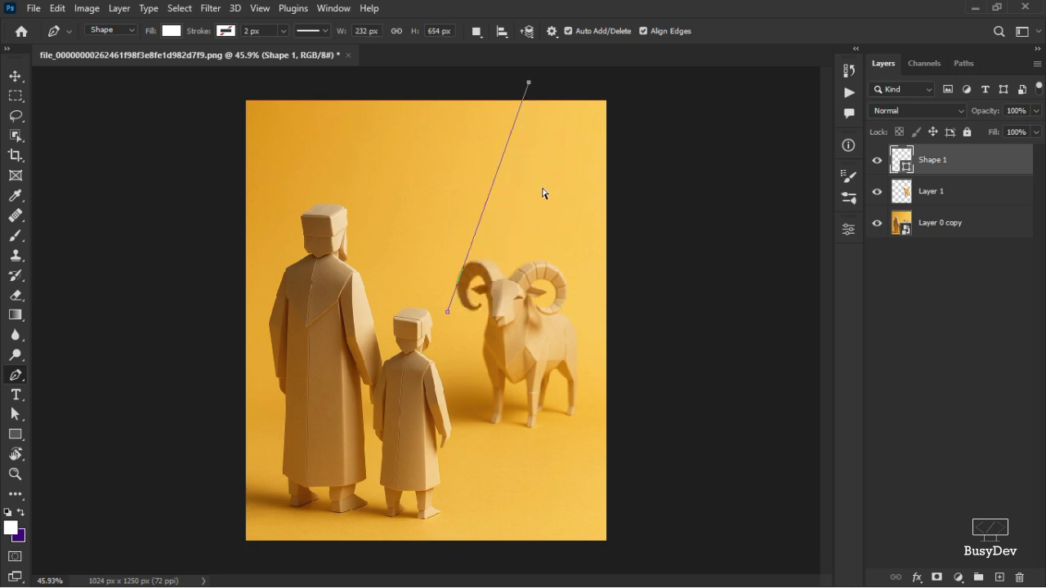
pyautogui.hotkey('ctrl', 'z')
pyautogui.hotkey('ctrl', 'z')
pyautogui.hotkey('ctrl', 'z')
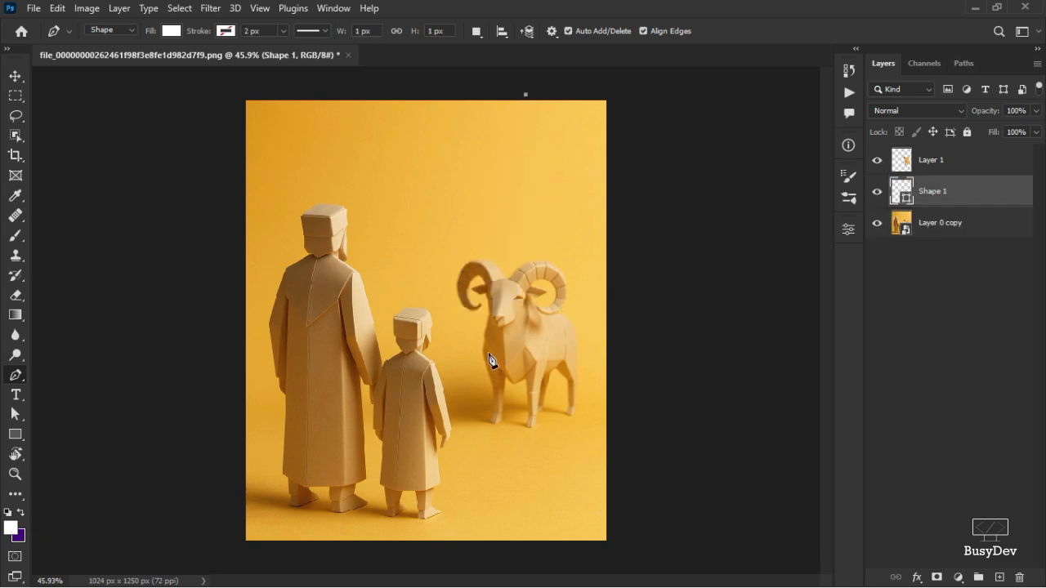
# Draw a white four-sided light-beam shape with the Pen tool, about 409 × 643 px, narrowing from the ram's head up past the canvas edge
pyautogui.click(461, 316)
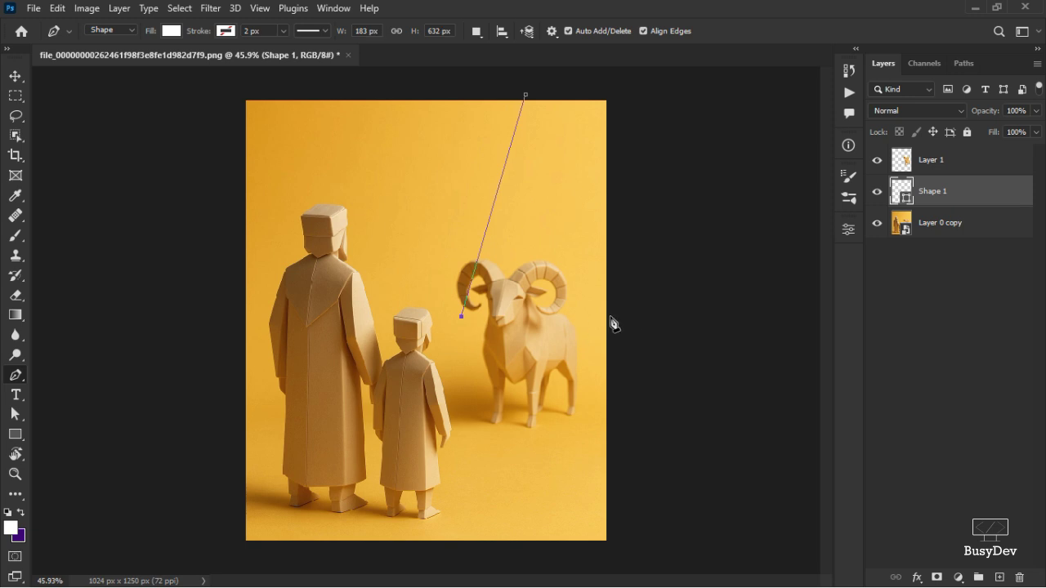
pyautogui.click(605, 316)
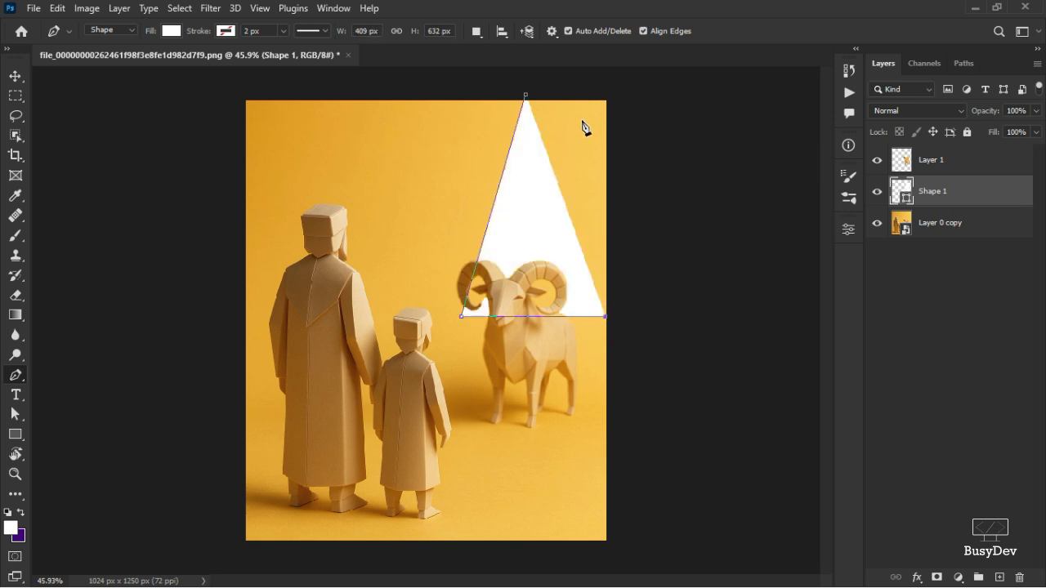
pyautogui.click(589, 91)
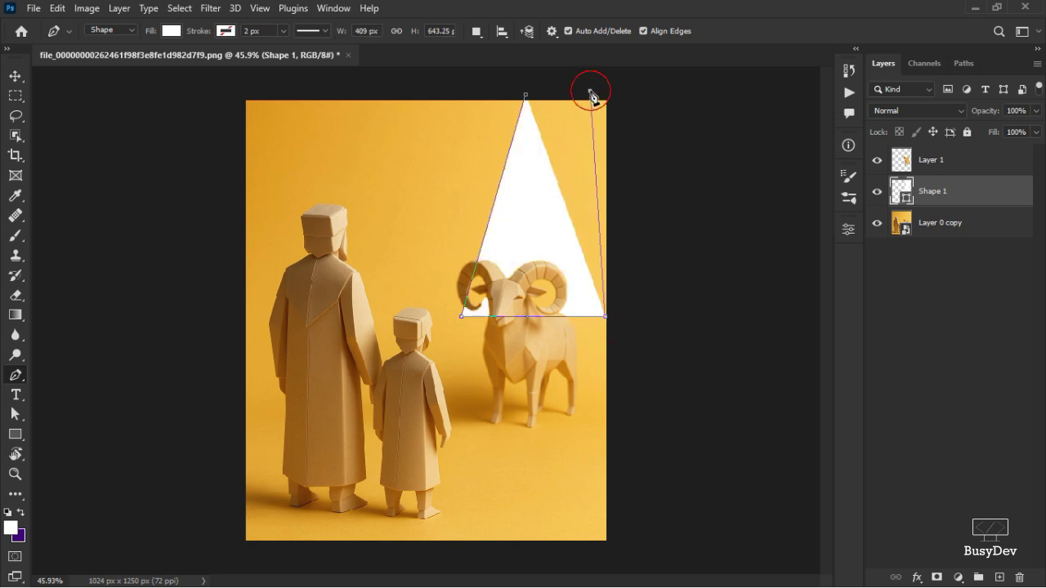
pyautogui.click(527, 94)
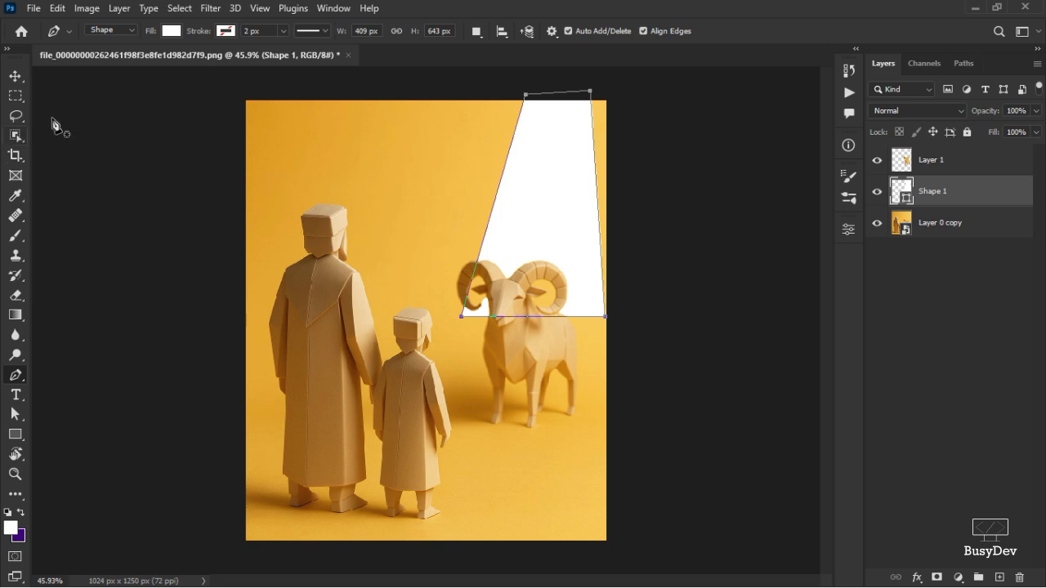
# Bring the beam shape above the ram's layer and shift it slightly left so it is centred over the ram
pyautogui.click(16, 76)
pyautogui.click(711, 237)
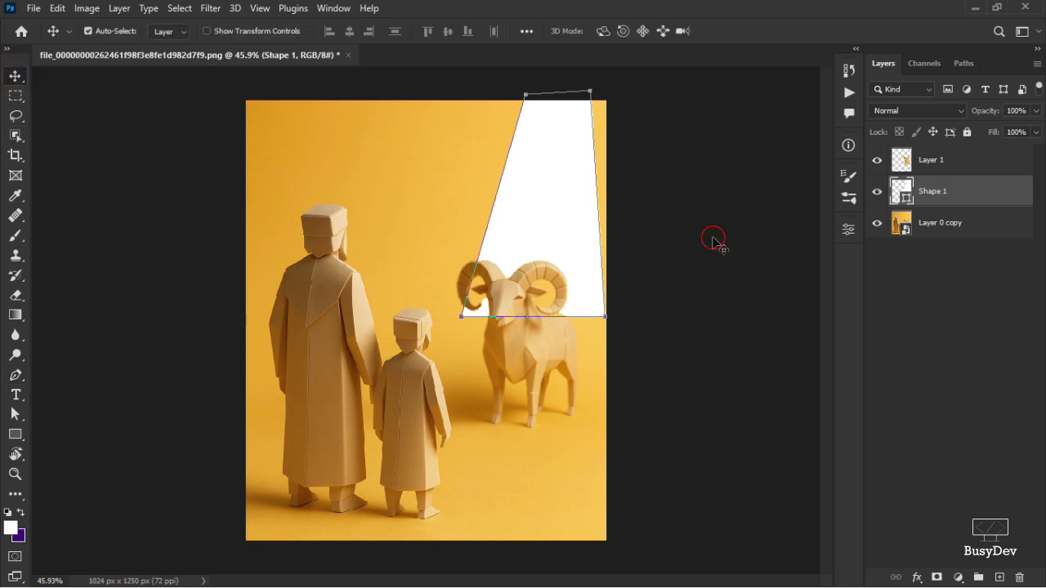
pyautogui.click(561, 235)
pyautogui.moveTo(950, 196); pyautogui.dragTo(946, 155)
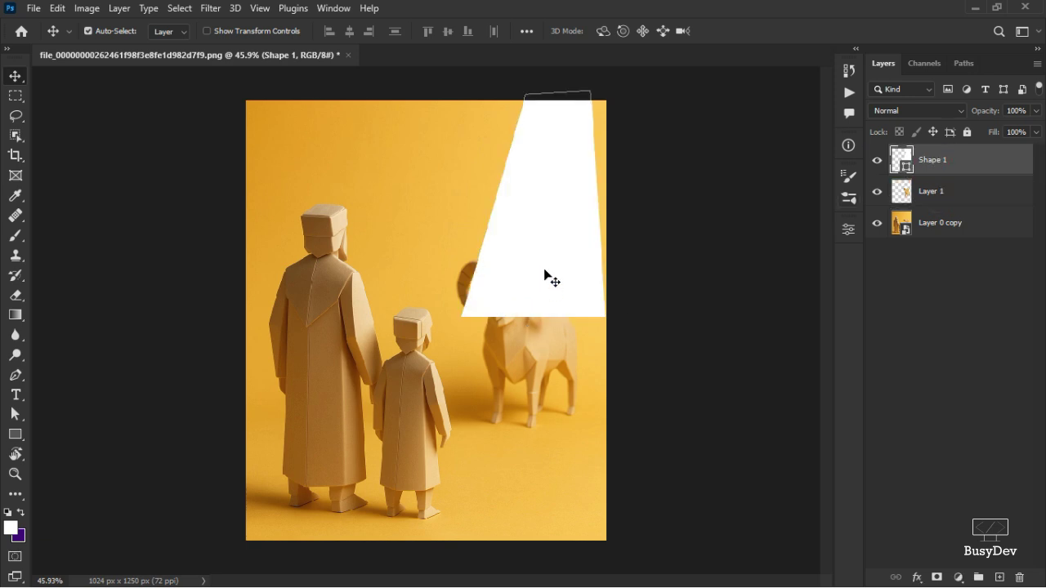
pyautogui.moveTo(548, 278); pyautogui.dragTo(534, 276)
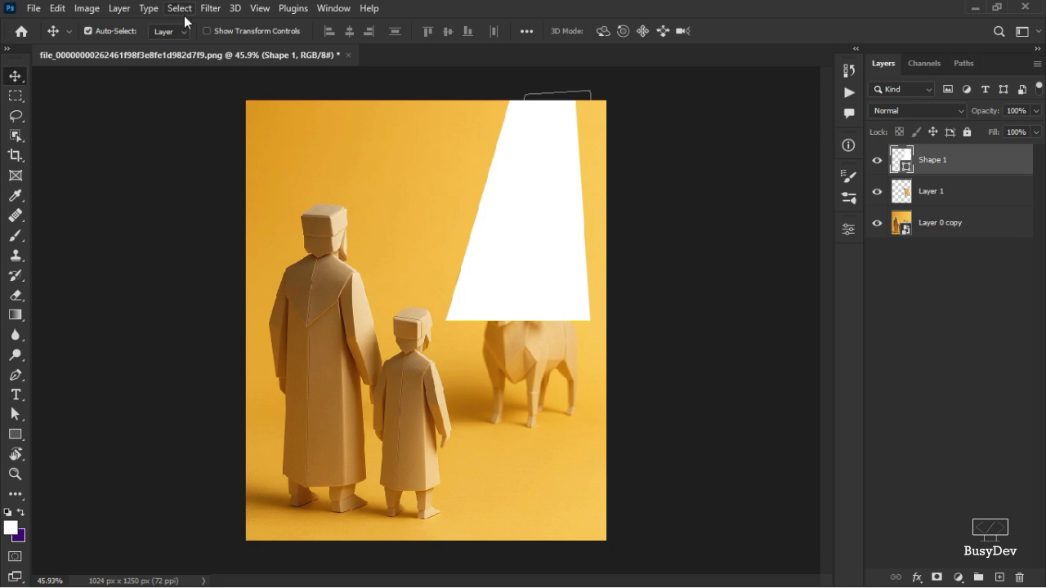
# Convert the beam shape to a smart object and apply a Gaussian Blur with a 190.6 pixel radius
pyautogui.click(209, 8)
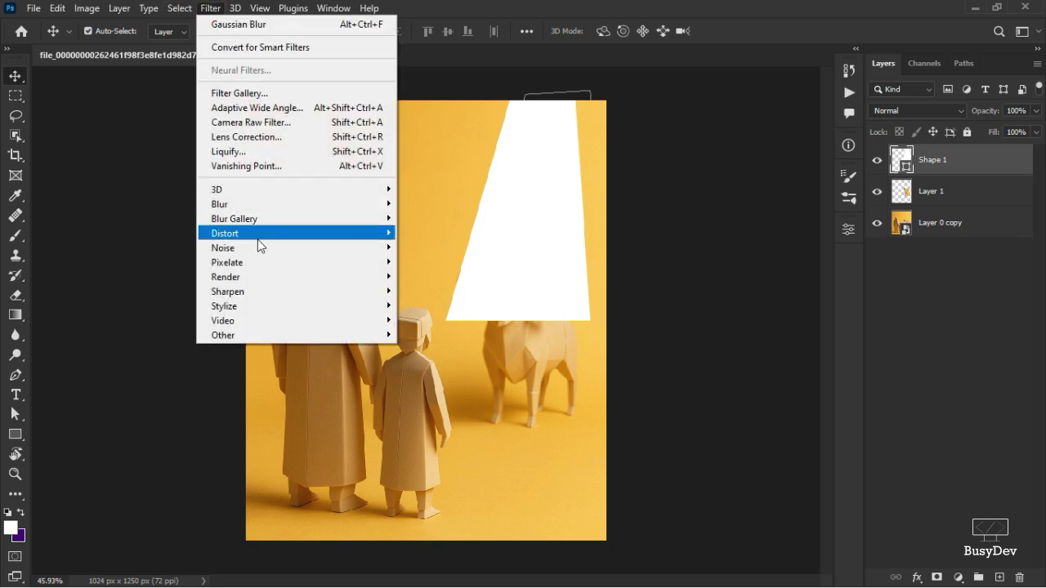
pyautogui.moveTo(275, 206)
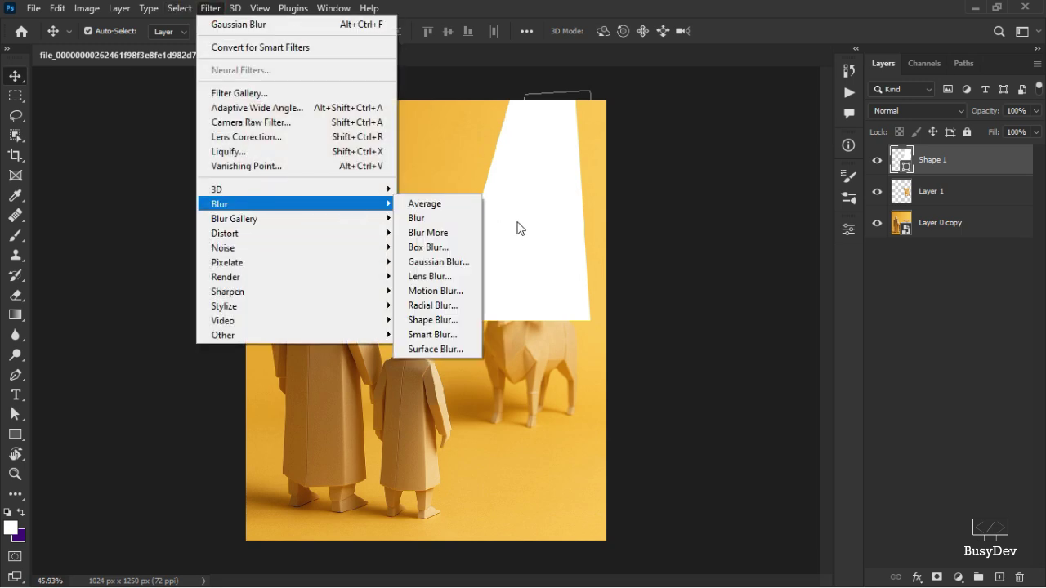
pyautogui.click(439, 261)
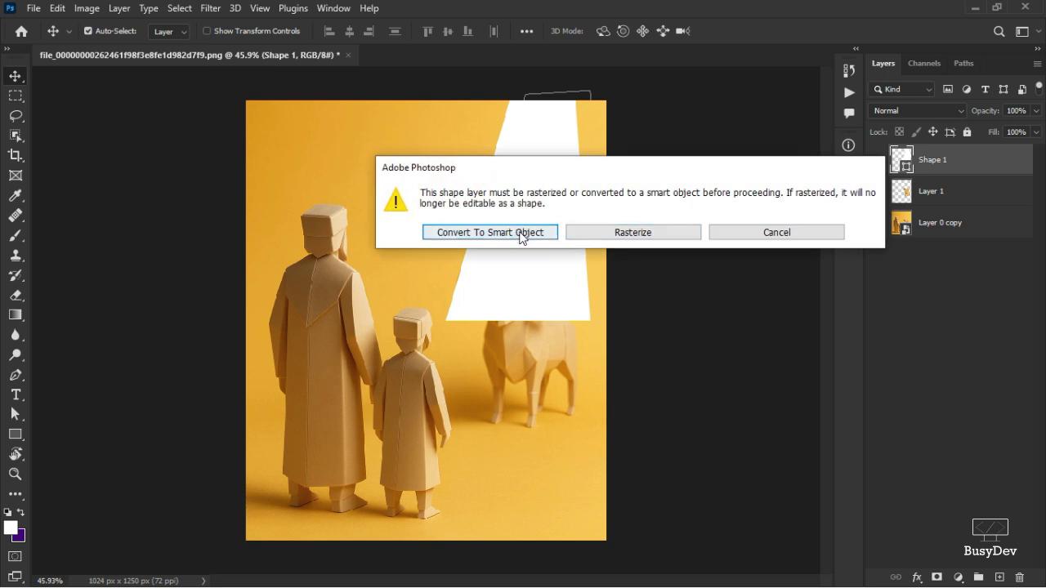
pyautogui.click(522, 236)
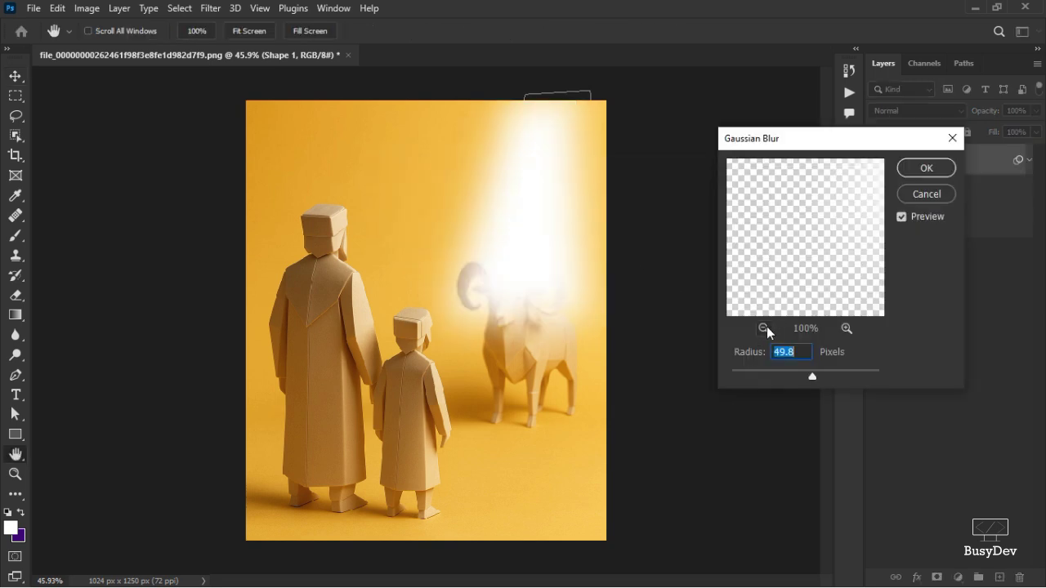
pyautogui.moveTo(760, 356); pyautogui.dragTo(906, 335)
pyautogui.moveTo(818, 375); pyautogui.dragTo(850, 377)
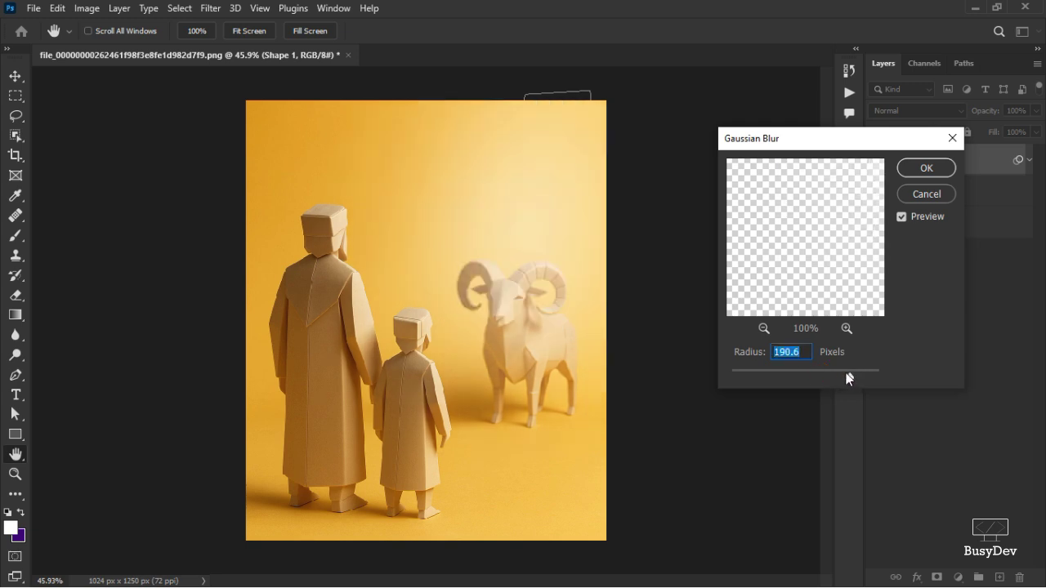
pyautogui.click(921, 169)
pyautogui.press('v')
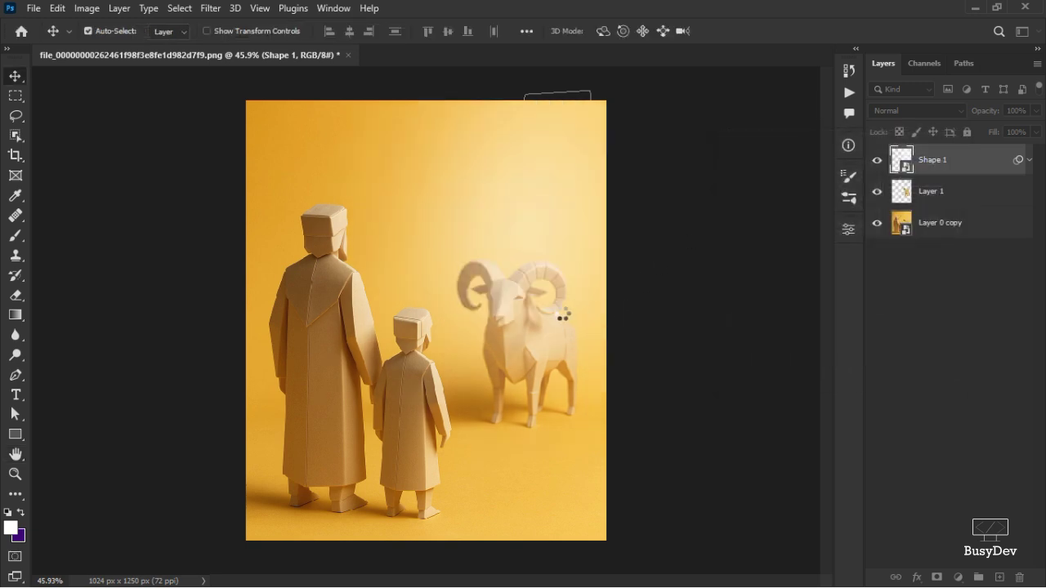
# Hide the blurred light-beam layer to reveal the unlit ram
pyautogui.scroll(3, 556, 330)
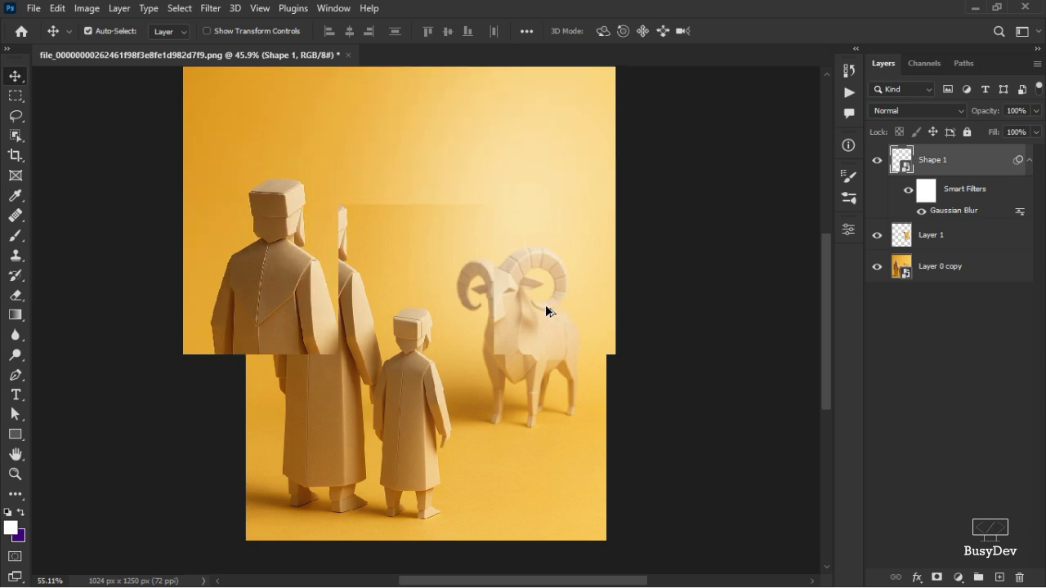
pyautogui.scroll(-3, 539, 351)
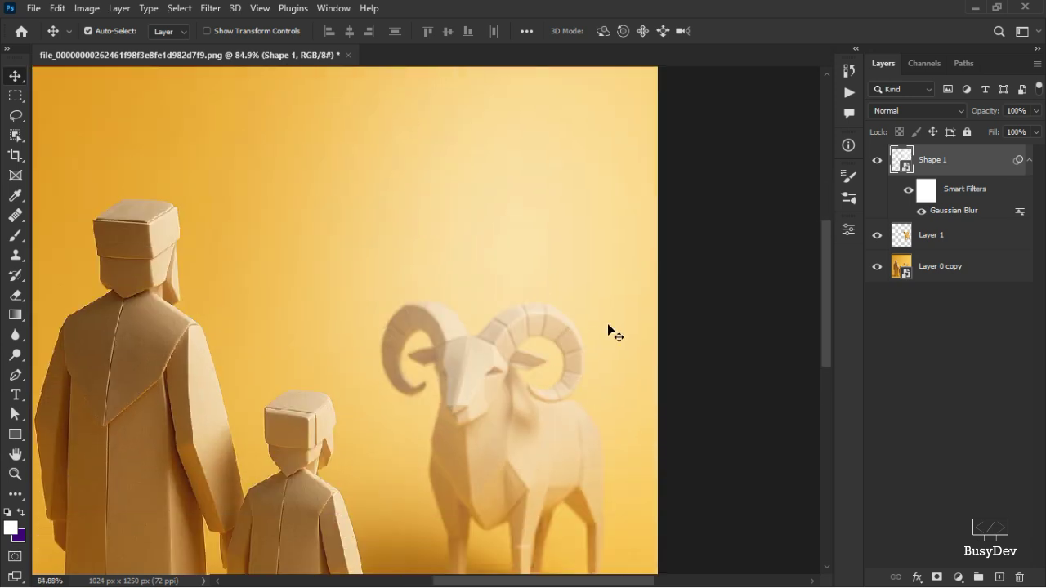
pyautogui.click(877, 161)
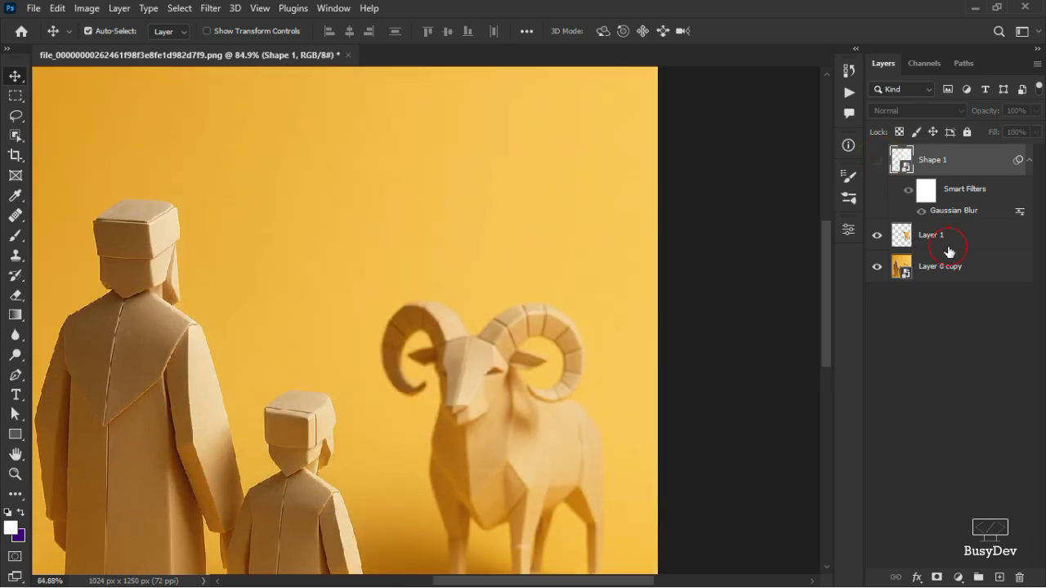
# Add a Brightness/Contrast adjustment clipped to the ram's Layer 1 and raise the brightness strongly
pyautogui.click(945, 245)
pyautogui.scroll(-2, 490, 376)
pyautogui.scroll(-1, 502, 375)
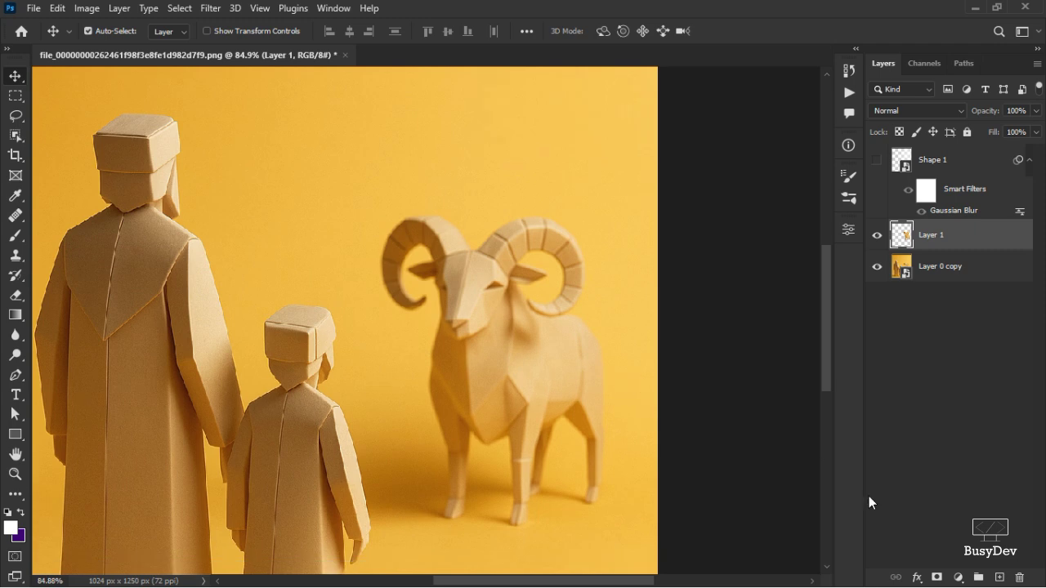
pyautogui.click(958, 576)
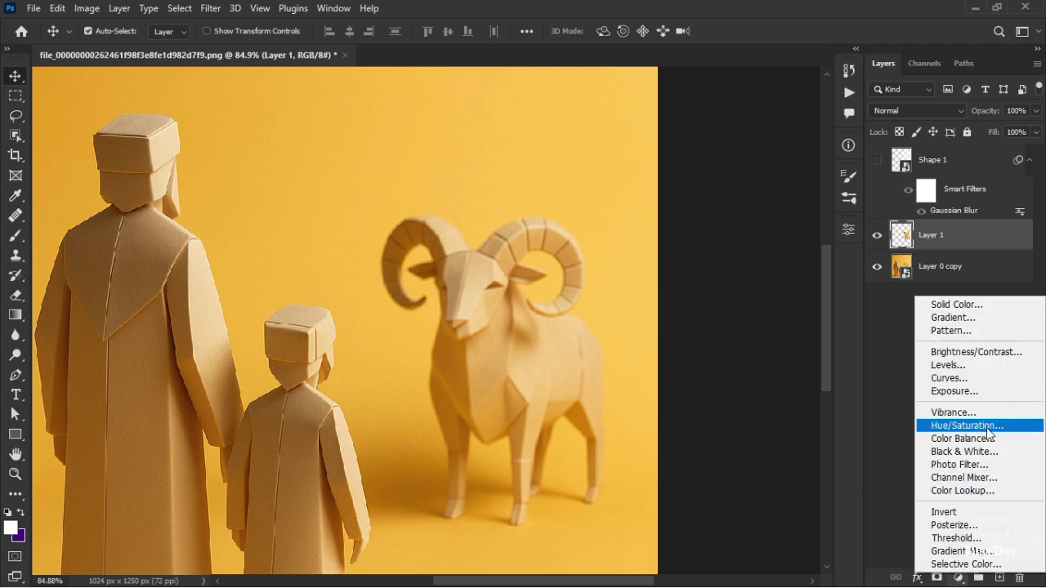
pyautogui.click(971, 352)
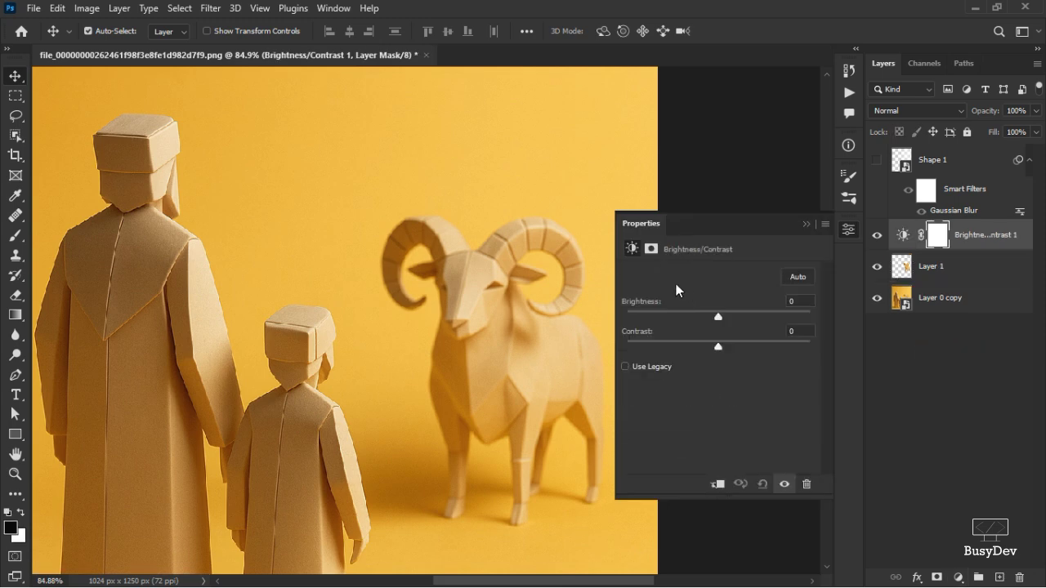
pyautogui.click(718, 485)
pyautogui.moveTo(644, 305); pyautogui.dragTo(684, 311)
pyautogui.click(847, 231)
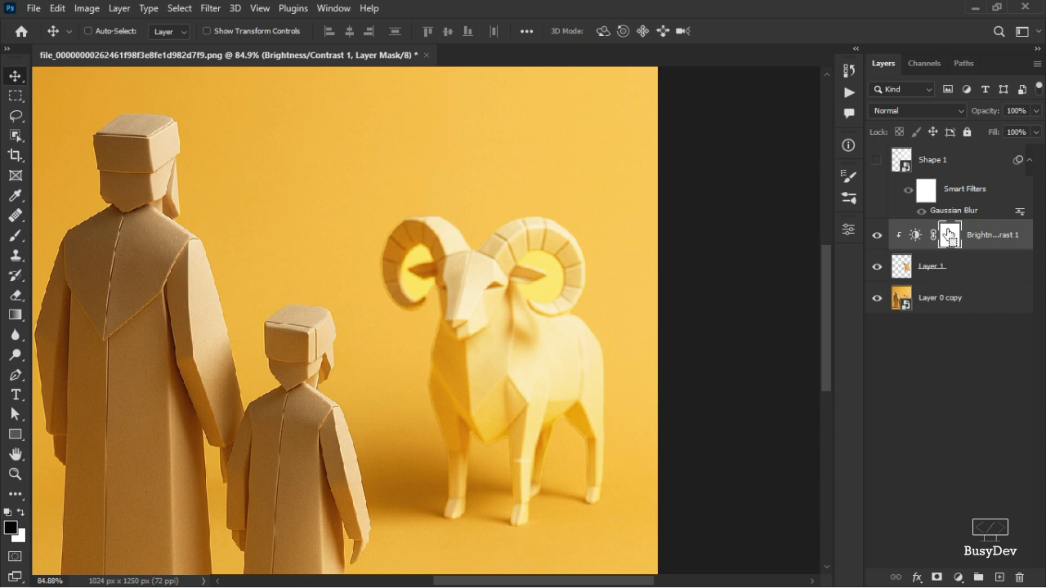
# Invert the Brightness/Contrast adjustment's mask to black and brush white highlights along the ram's horns and upper back
pyautogui.hotkey('ctrl', 'i')
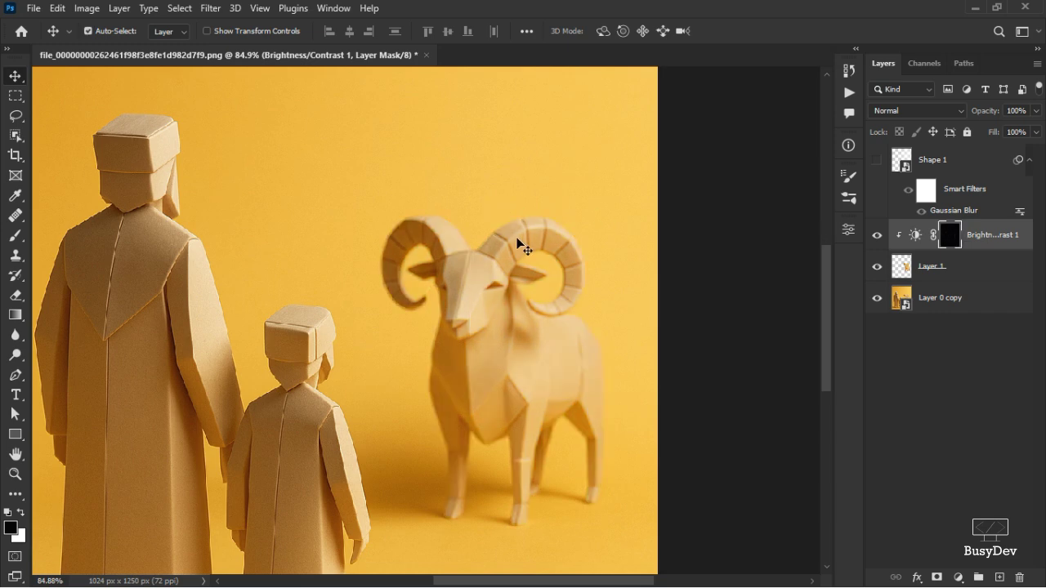
pyautogui.press('b')
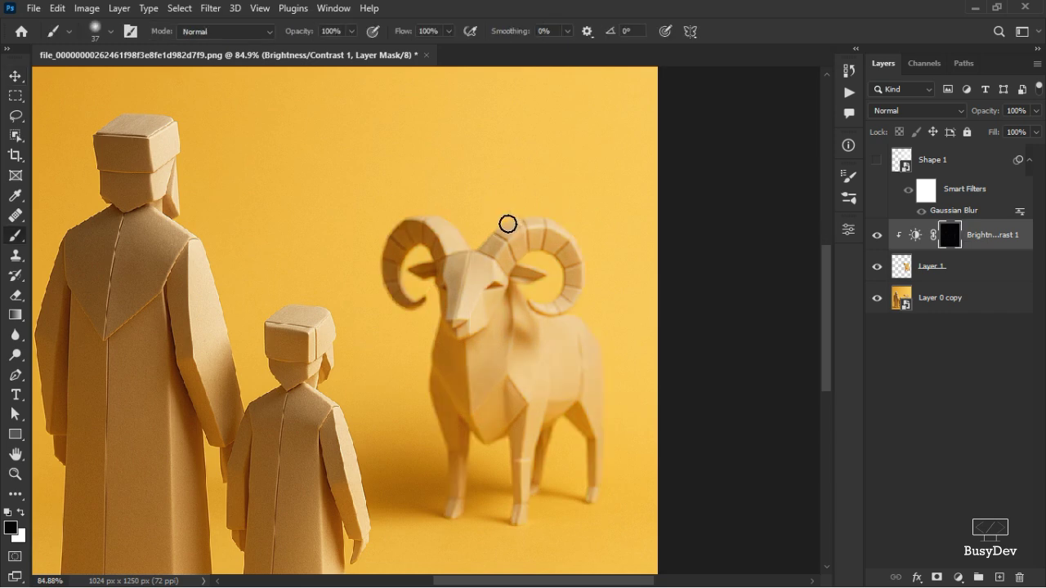
pyautogui.click(19, 514)
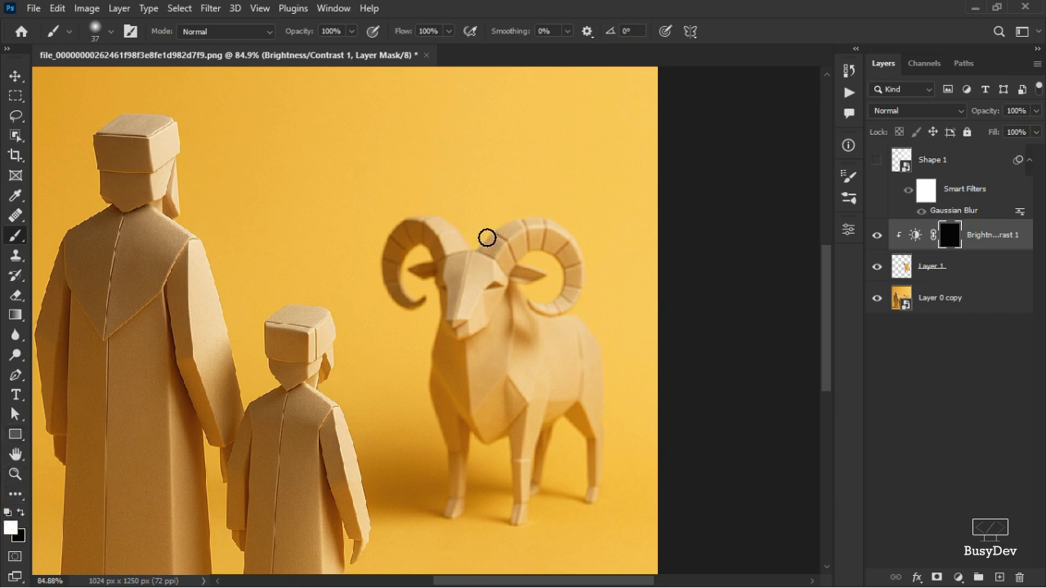
pyautogui.moveTo(494, 232)
pyautogui.mouseDown()
pyautogui.moveTo(544, 215)
pyautogui.moveTo(579, 236)
pyautogui.moveTo(590, 280)
pyautogui.mouseUp()
pyautogui.click(515, 220)
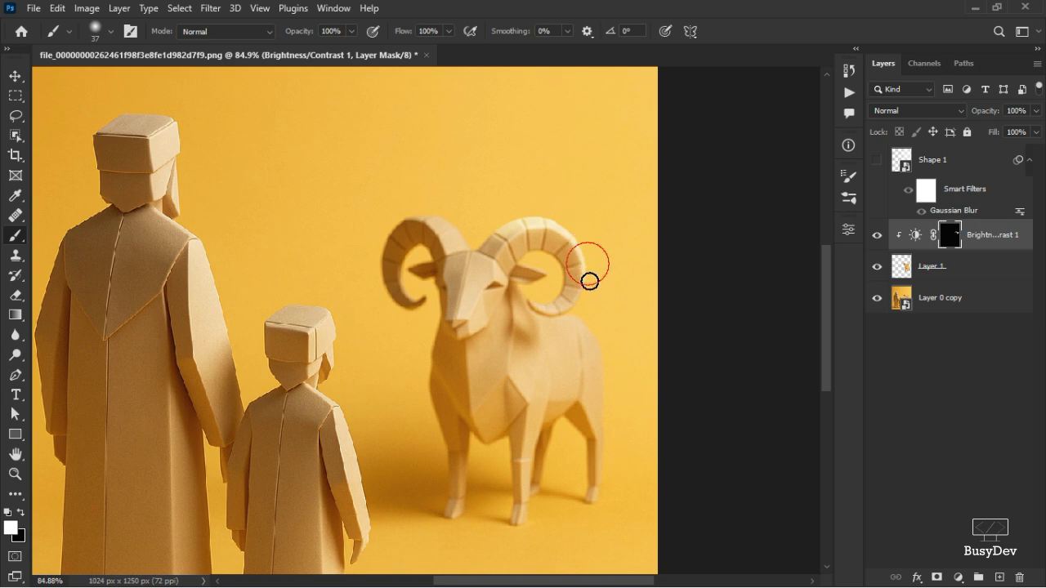
pyautogui.click(431, 222)
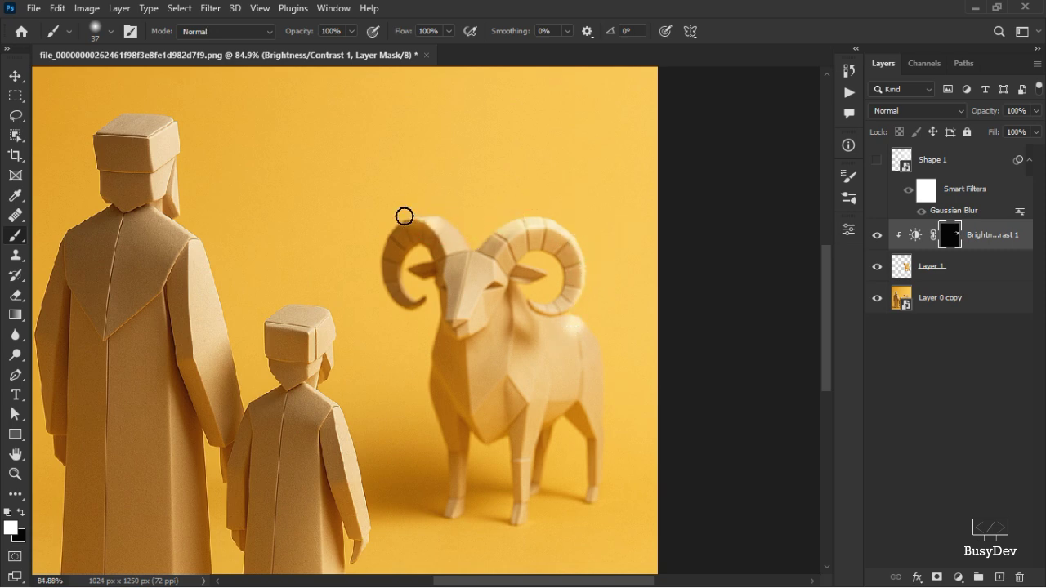
pyautogui.click(413, 205)
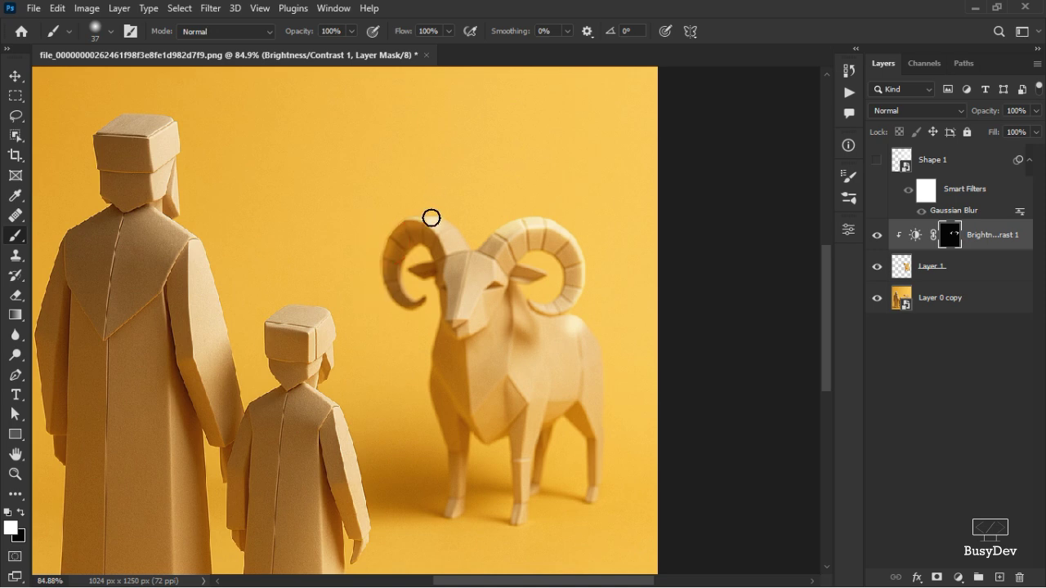
pyautogui.click(497, 238)
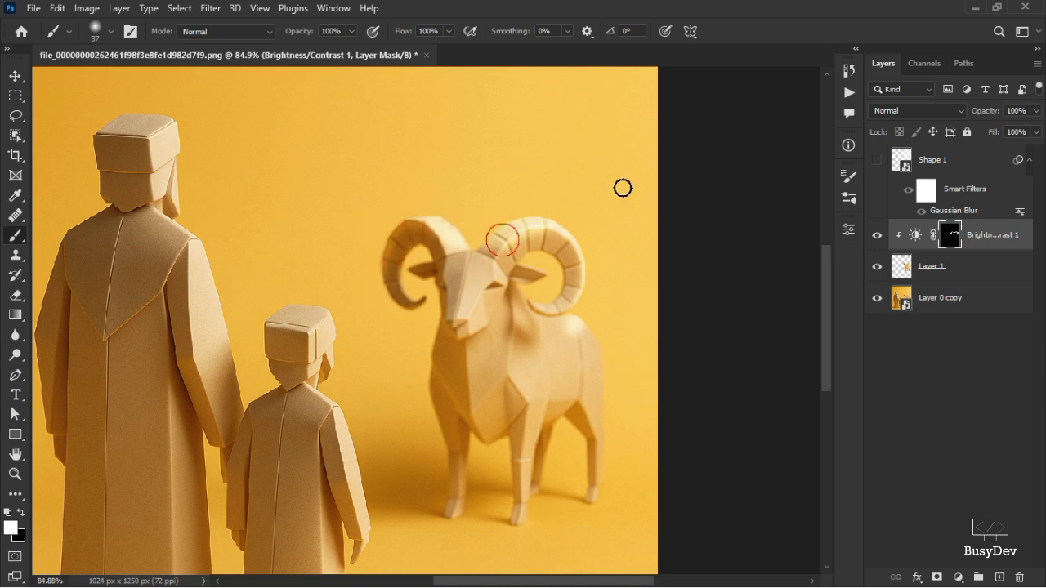
# Brush white on the adjustment's mask to add highlights across the ram's forehead, face and back edge
pyautogui.scroll(2, 511, 241)
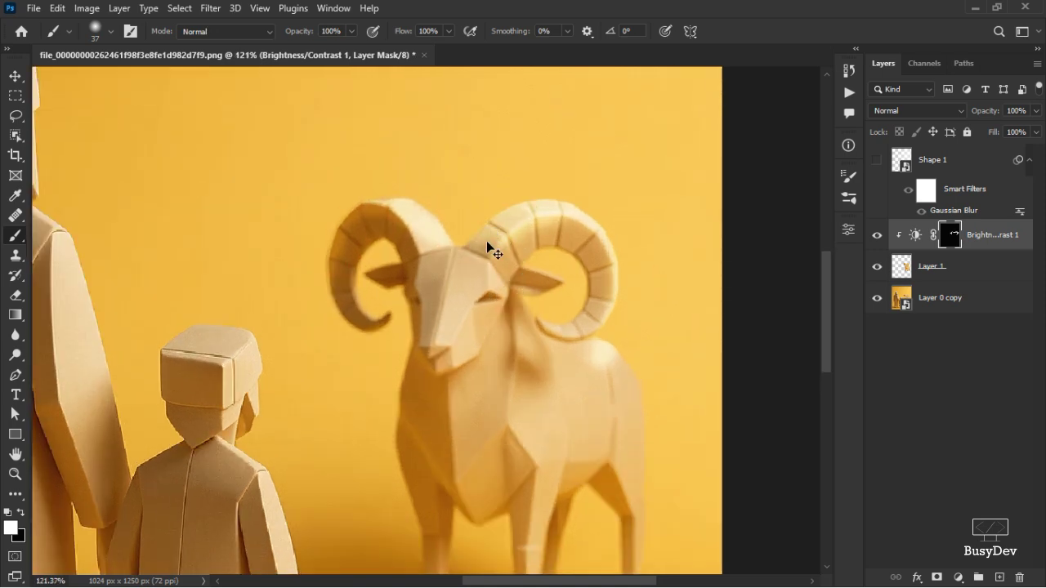
pyautogui.moveTo(483, 278); pyautogui.dragTo(447, 341)
pyautogui.moveTo(448, 278)
pyautogui.mouseDown()
pyautogui.moveTo(437, 324)
pyautogui.moveTo(449, 250)
pyautogui.moveTo(518, 265)
pyautogui.moveTo(465, 272)
pyautogui.moveTo(506, 276)
pyautogui.moveTo(465, 268)
pyautogui.moveTo(466, 258)
pyautogui.moveTo(514, 278)
pyautogui.mouseUp()
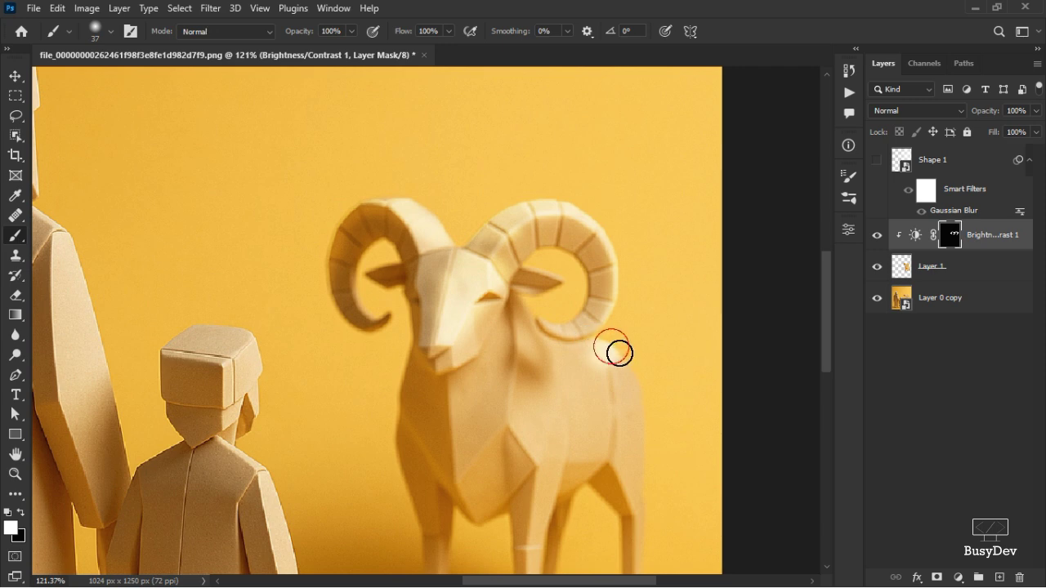
pyautogui.scroll(-2, 609, 510)
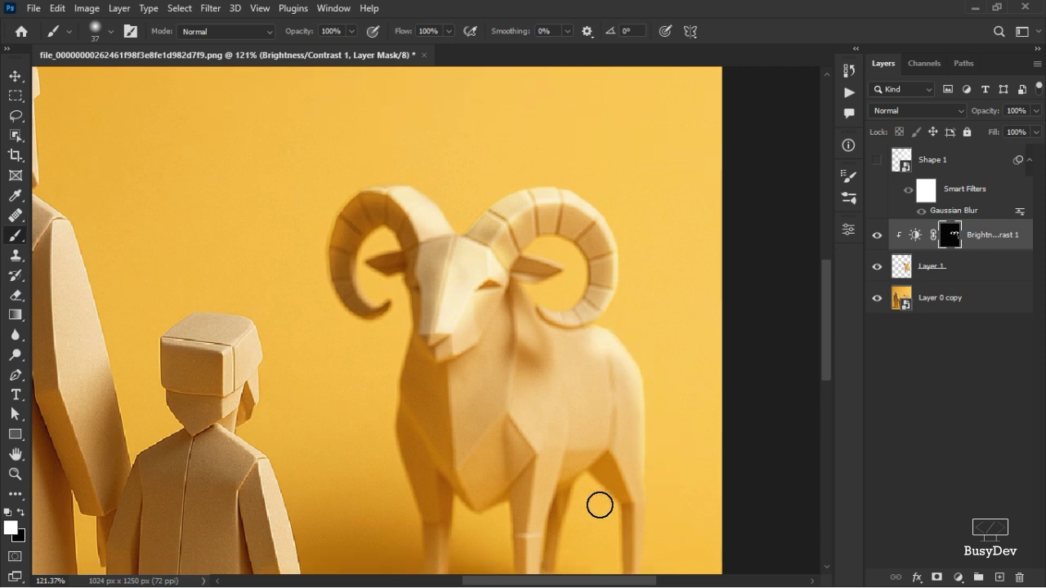
pyautogui.moveTo(516, 393); pyautogui.dragTo(542, 430)
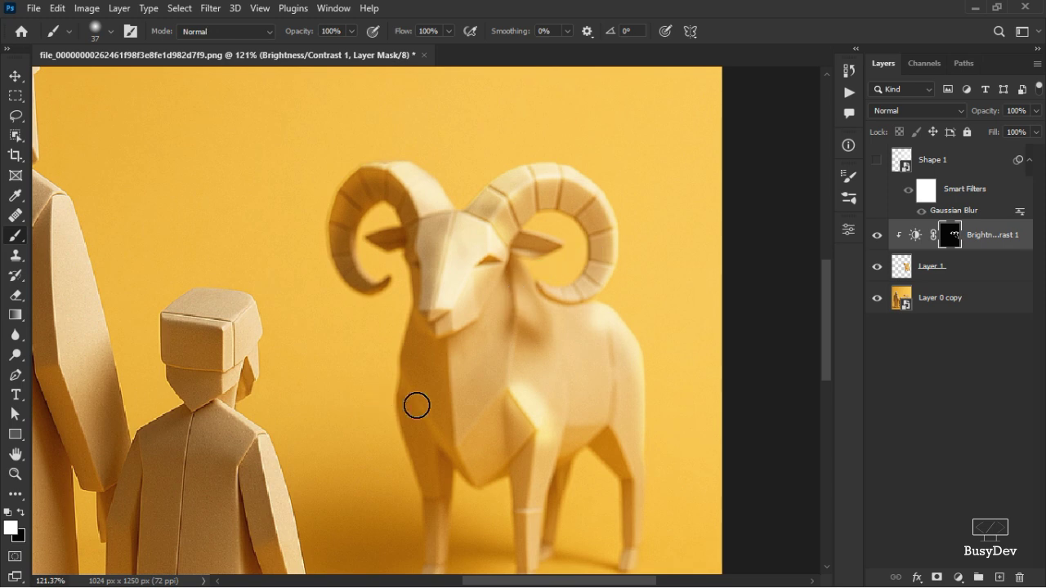
pyautogui.scroll(-2, 493, 439)
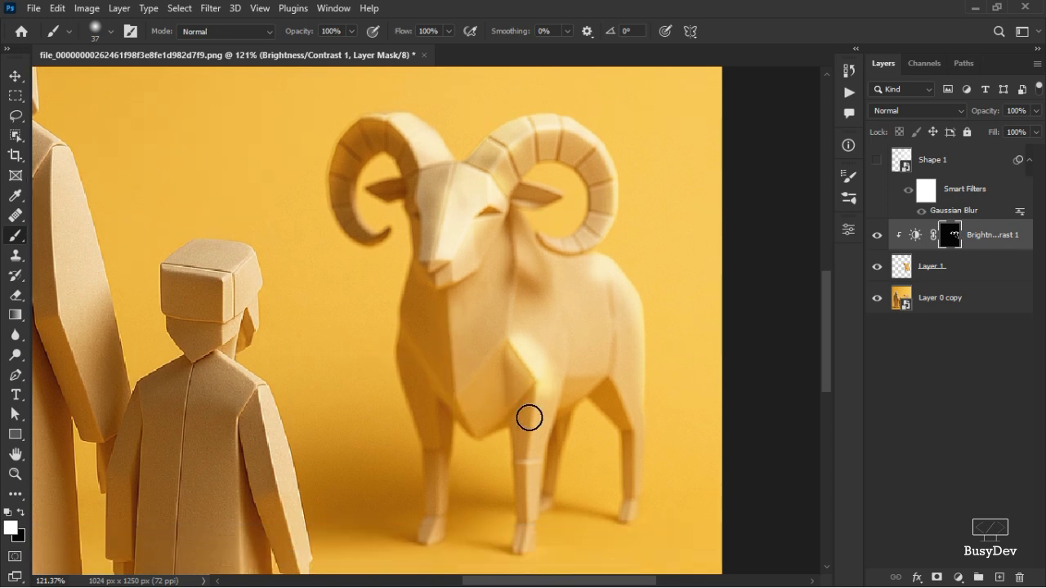
pyautogui.moveTo(529, 418); pyautogui.dragTo(530, 514)
pyautogui.hotkey('ctrl', 'z')
pyautogui.moveTo(548, 380)
pyautogui.mouseDown()
pyautogui.moveTo(546, 494)
pyautogui.moveTo(544, 469)
pyautogui.mouseUp()
pyautogui.click(527, 499)
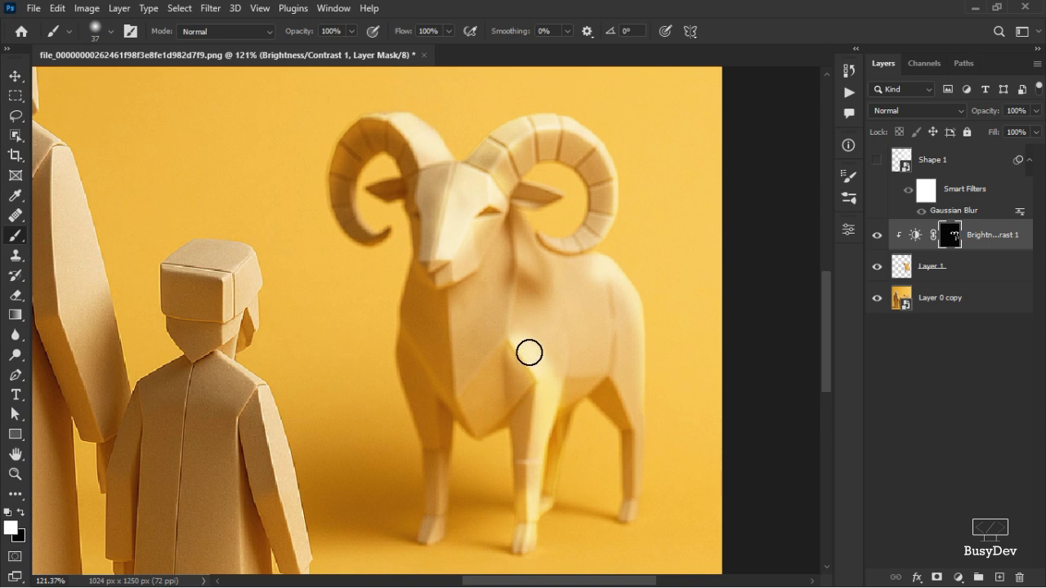
pyautogui.moveTo(527, 352); pyautogui.dragTo(600, 373)
pyautogui.hotkey('ctrl', 'z')
pyautogui.moveTo(537, 352)
pyautogui.mouseDown()
pyautogui.moveTo(575, 362)
pyautogui.moveTo(525, 352)
pyautogui.moveTo(619, 380)
pyautogui.mouseUp()
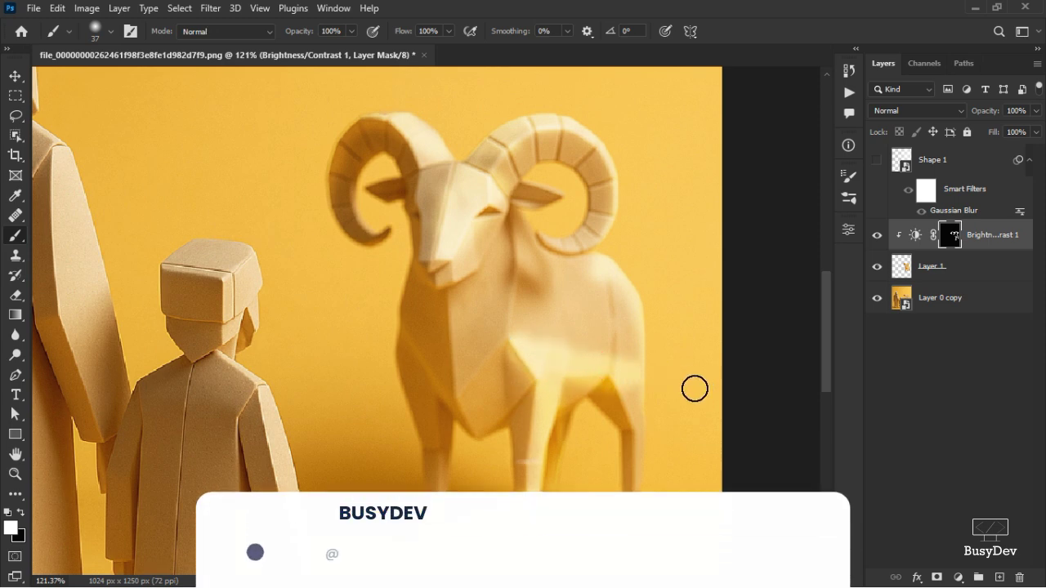
pyautogui.hotkey('ctrl', 'z')
pyautogui.hotkey('ctrl', 'z')
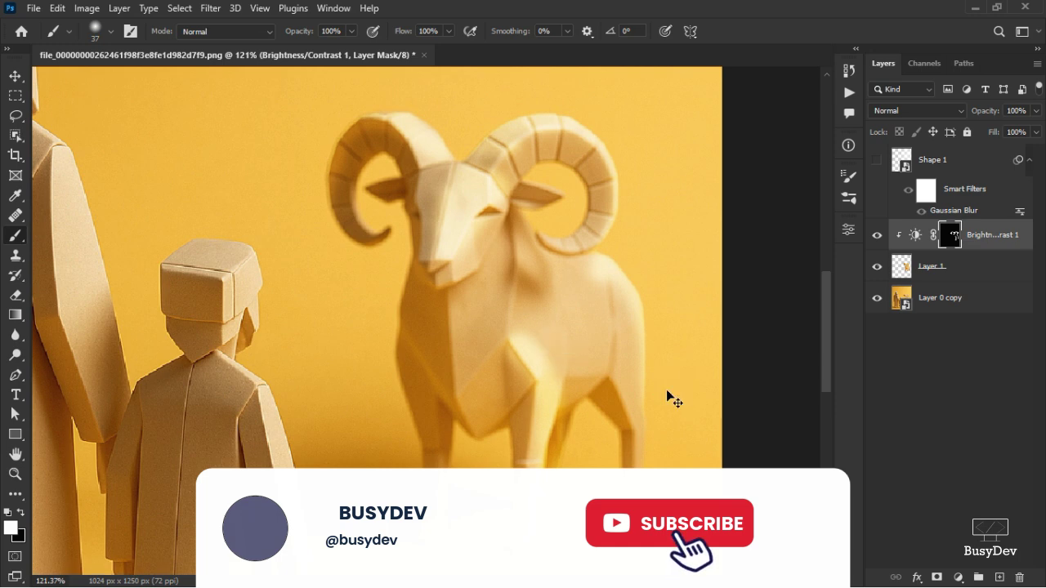
pyautogui.hotkey('ctrl', 'z')
pyautogui.hotkey('ctrl', 'z')
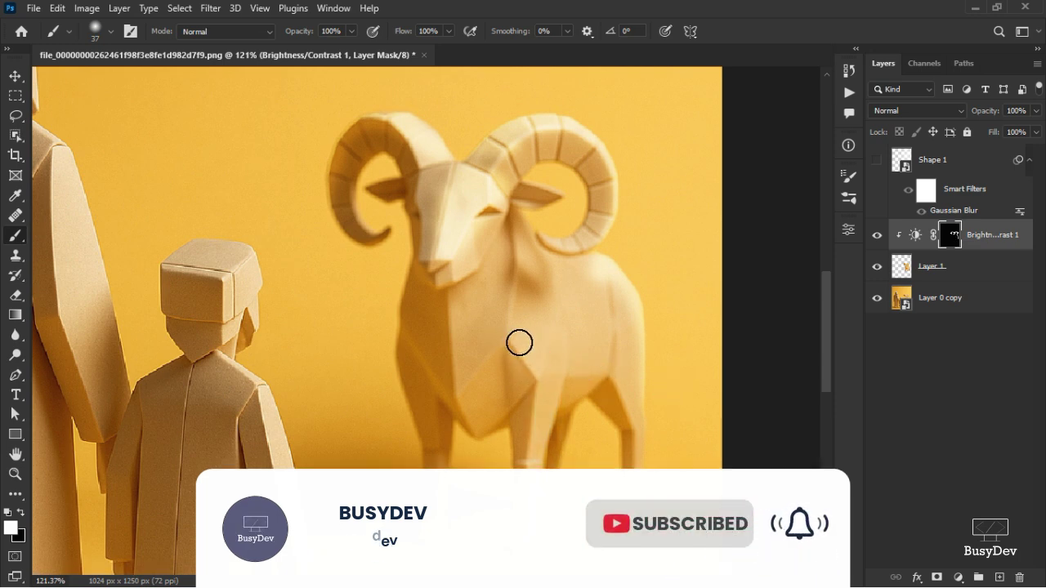
# Brush a white highlight on the adjustment's mask from the ram's chest edge down its front leg
pyautogui.moveTo(518, 343)
pyautogui.mouseDown()
pyautogui.moveTo(541, 401)
pyautogui.moveTo(534, 561)
pyautogui.mouseUp()
pyautogui.scroll(5, 551, 444)
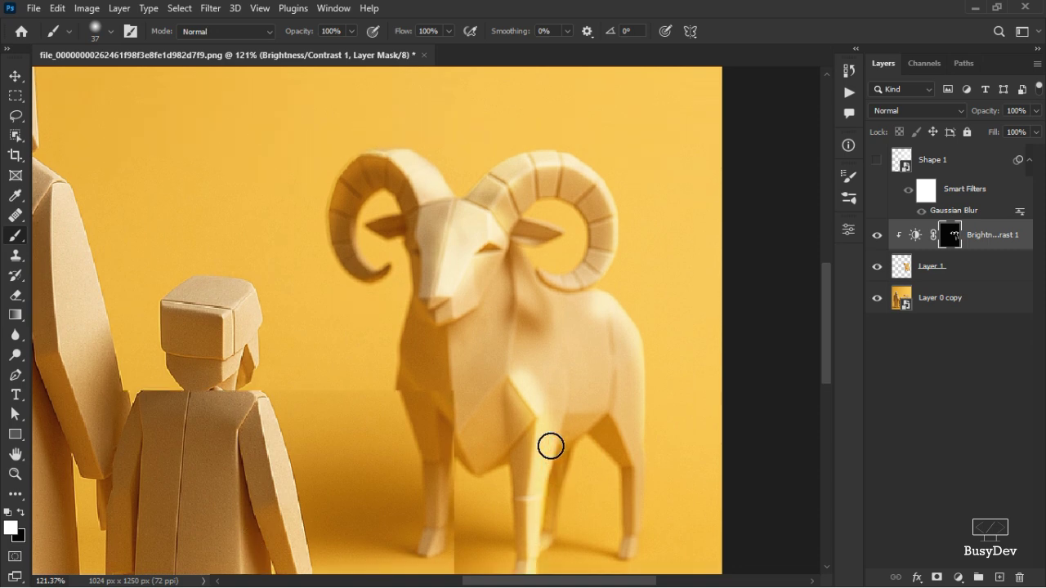
pyautogui.scroll(-3, 464, 351)
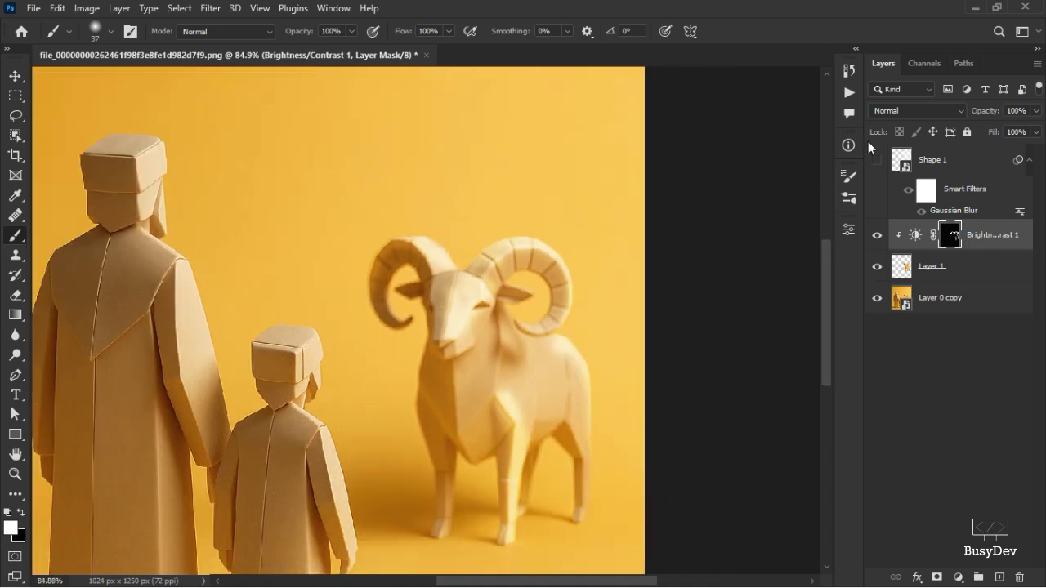
pyautogui.click(921, 111)
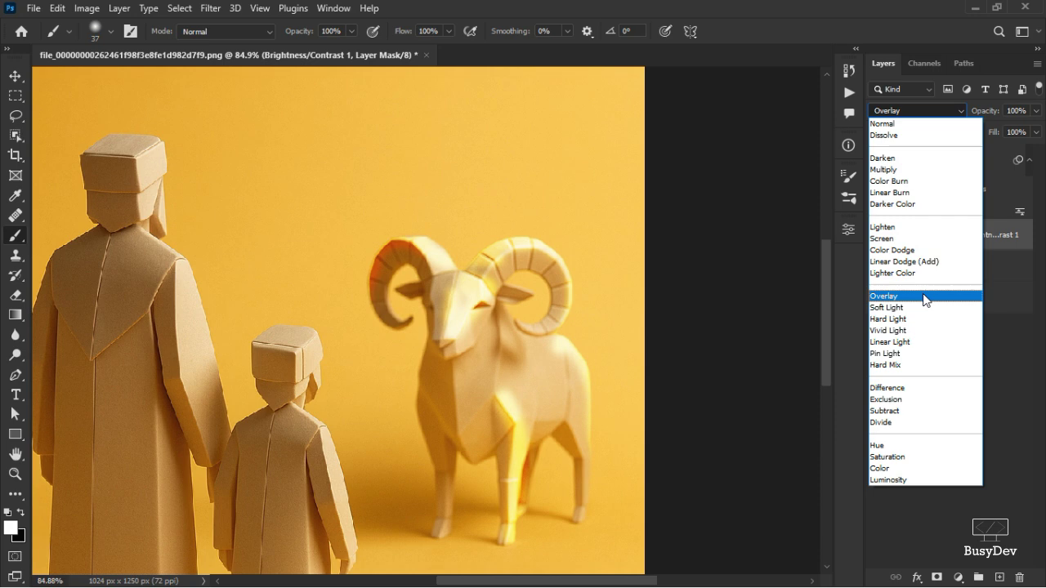
pyautogui.click(731, 260)
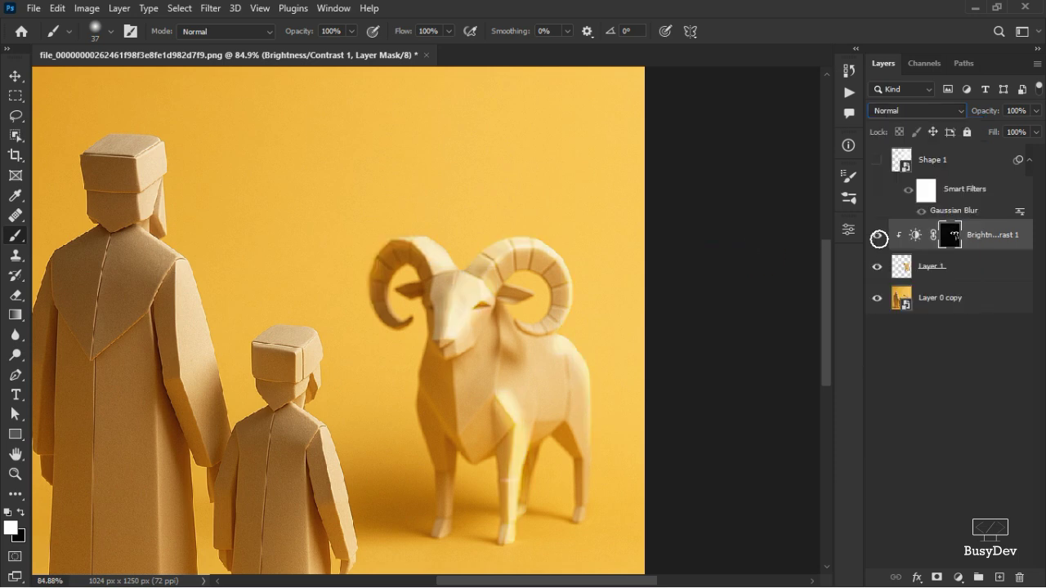
pyautogui.click(916, 238)
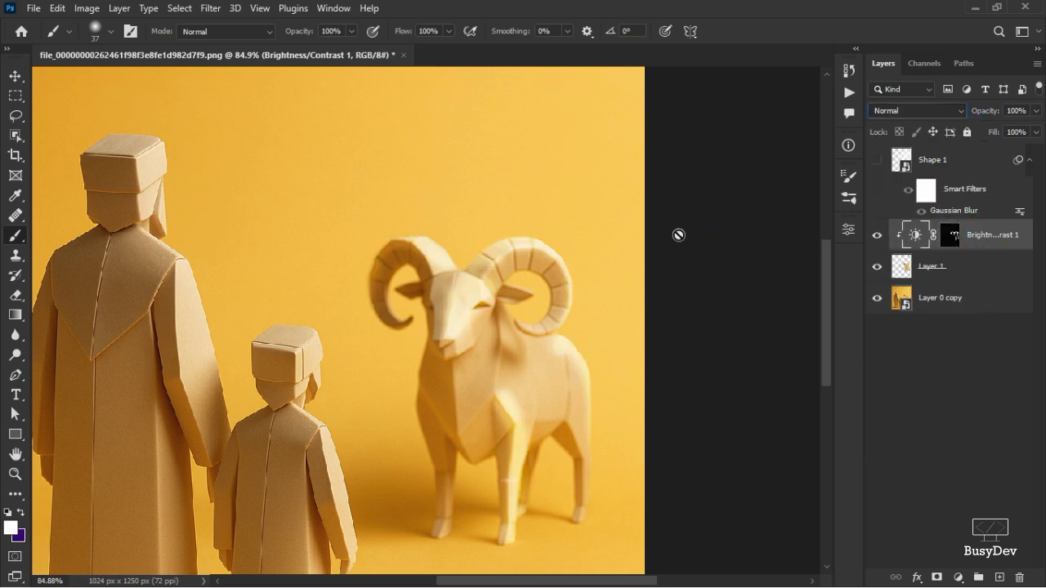
pyautogui.click(929, 334)
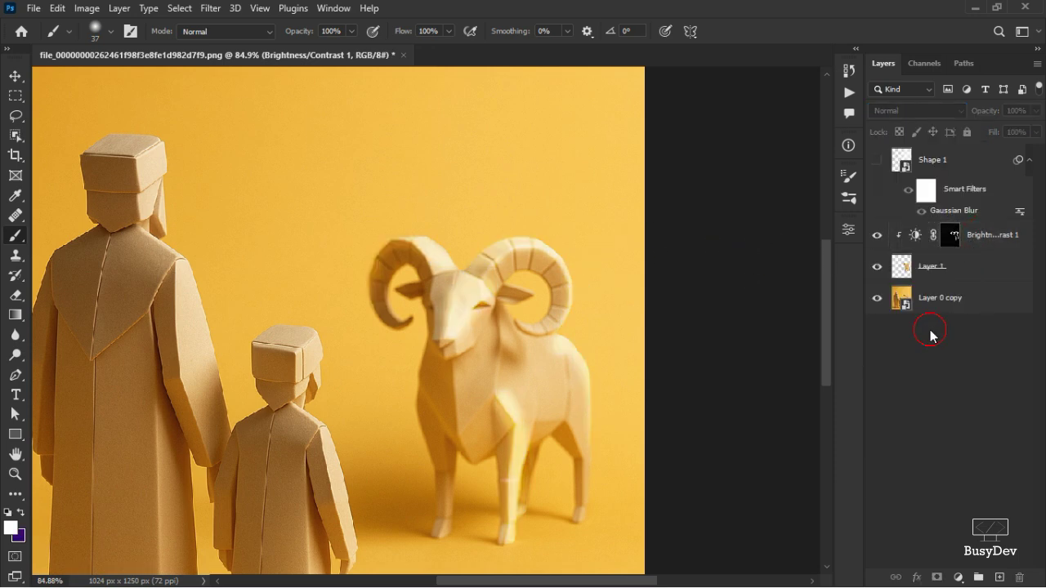
pyautogui.click(1004, 235)
pyautogui.doubleClick(1023, 237)
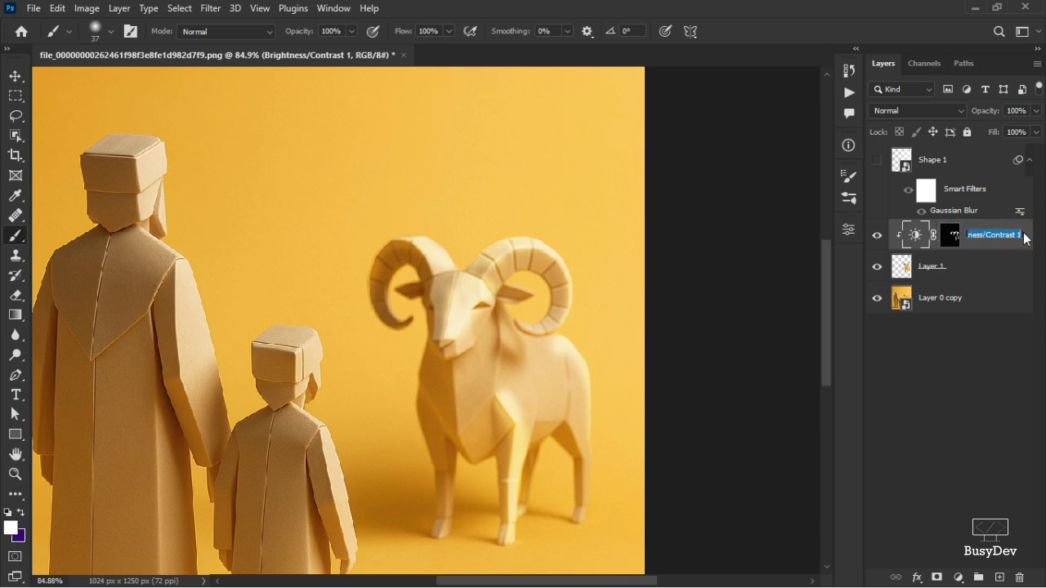
pyautogui.click(1016, 245)
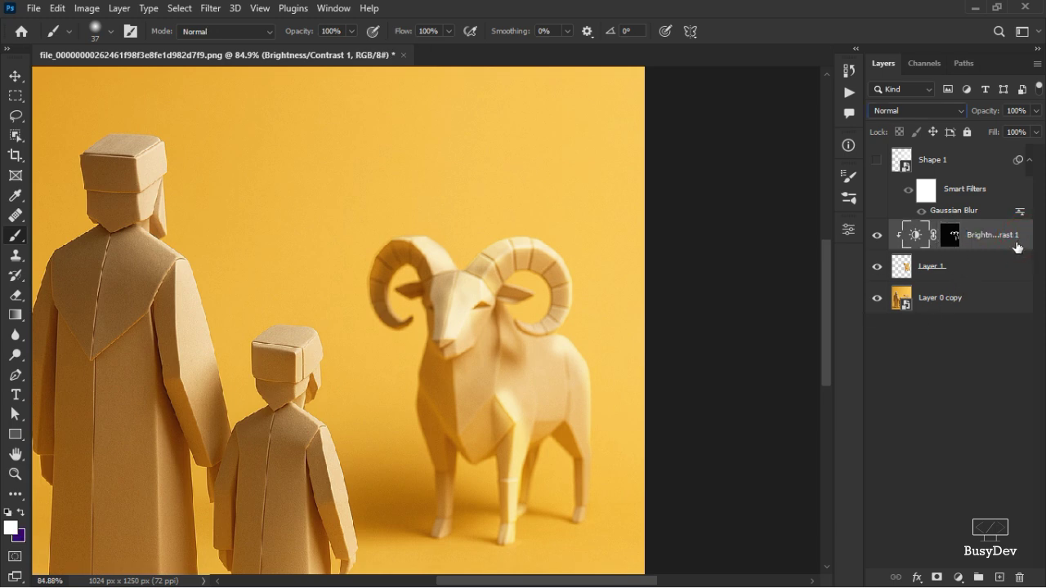
pyautogui.rightClick(995, 243)
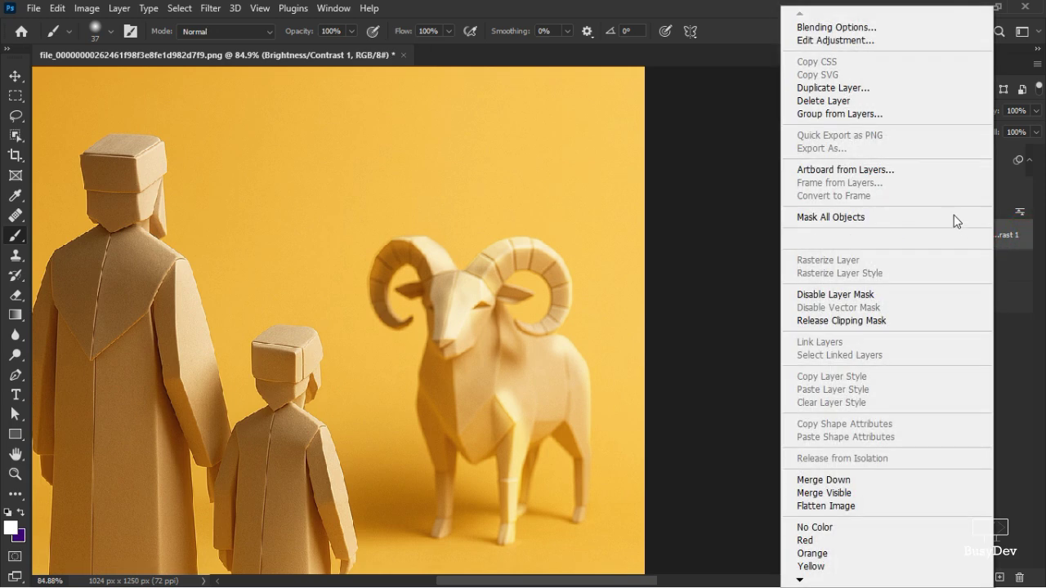
pyautogui.click(906, 28)
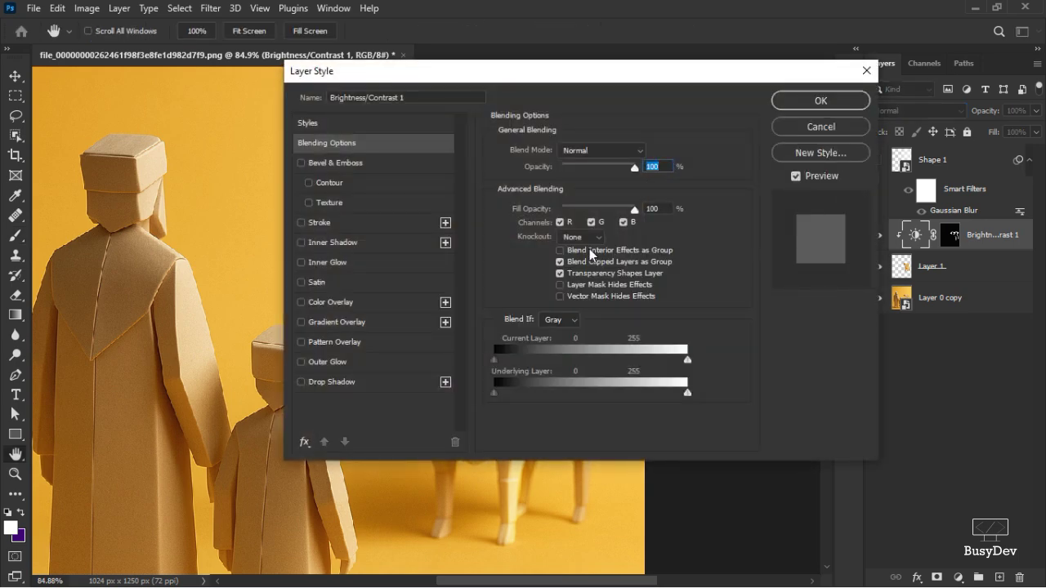
pyautogui.moveTo(671, 73); pyautogui.dragTo(878, 27)
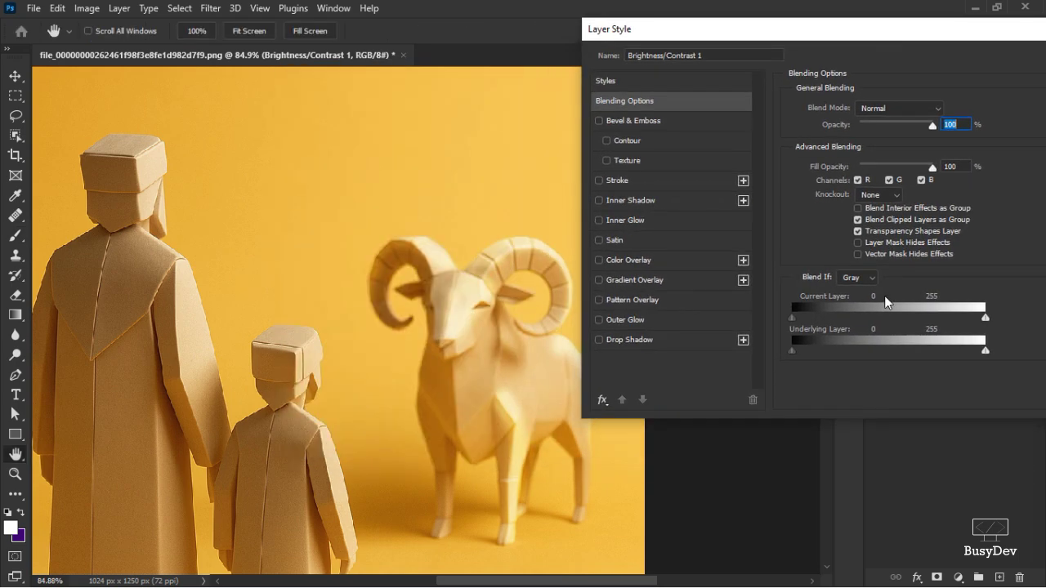
pyautogui.moveTo(793, 351); pyautogui.dragTo(843, 355)
pyautogui.moveTo(908, 353); pyautogui.dragTo(913, 351)
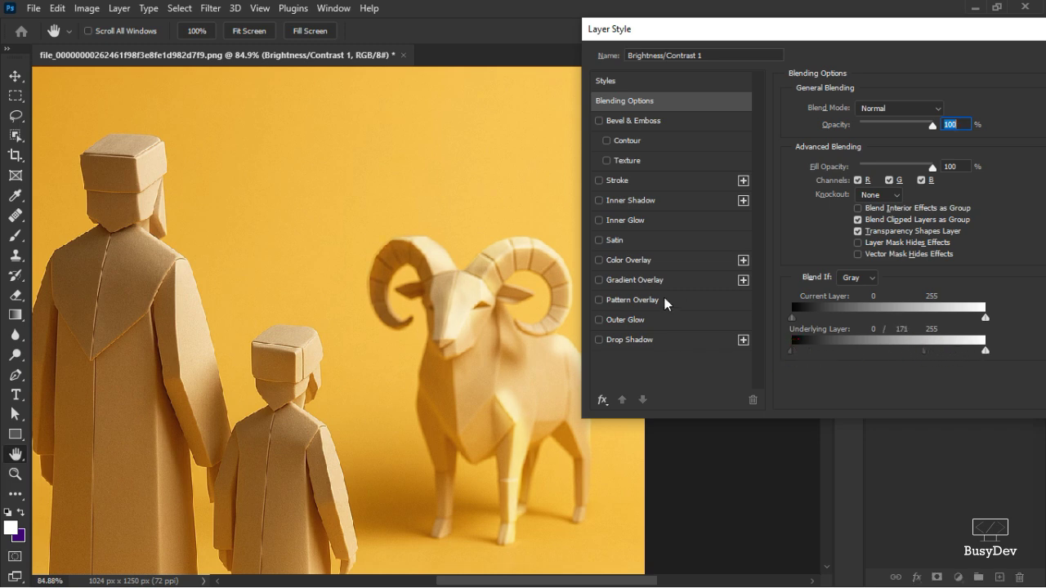
pyautogui.moveTo(793, 317); pyautogui.dragTo(898, 322)
pyautogui.moveTo(869, 29); pyautogui.dragTo(628, 23)
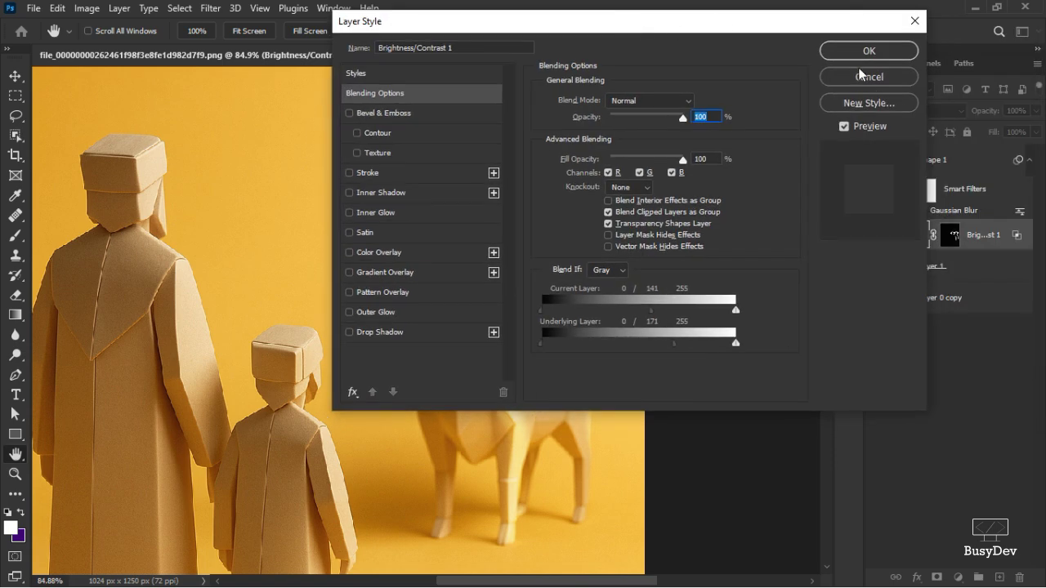
pyautogui.press('Return')
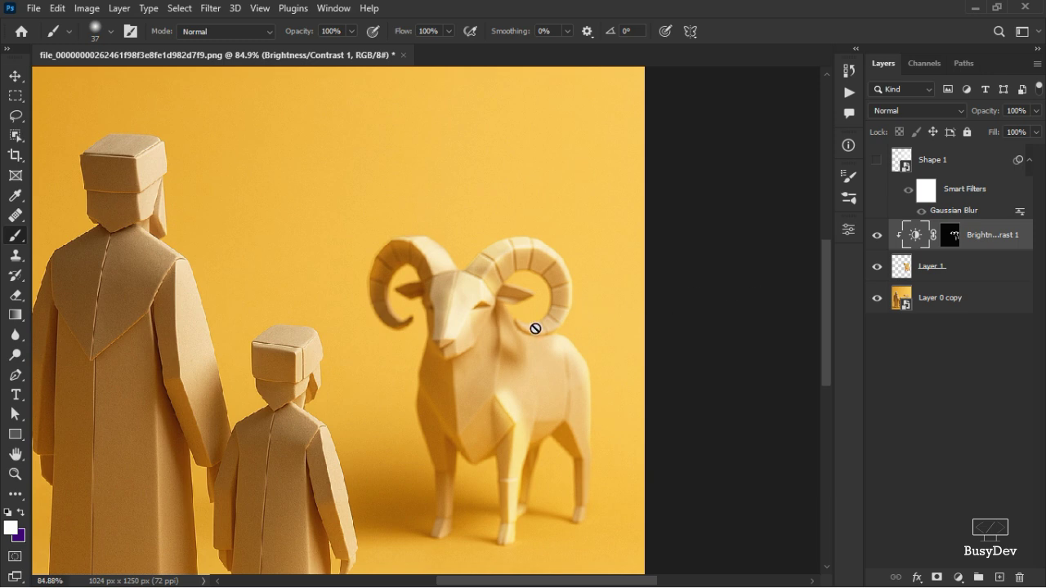
# Soften the ram's painted highlights by setting the Brightness/Contrast adjustment's brightness to 25
pyautogui.press('v')
pyautogui.scroll(3, 528, 334)
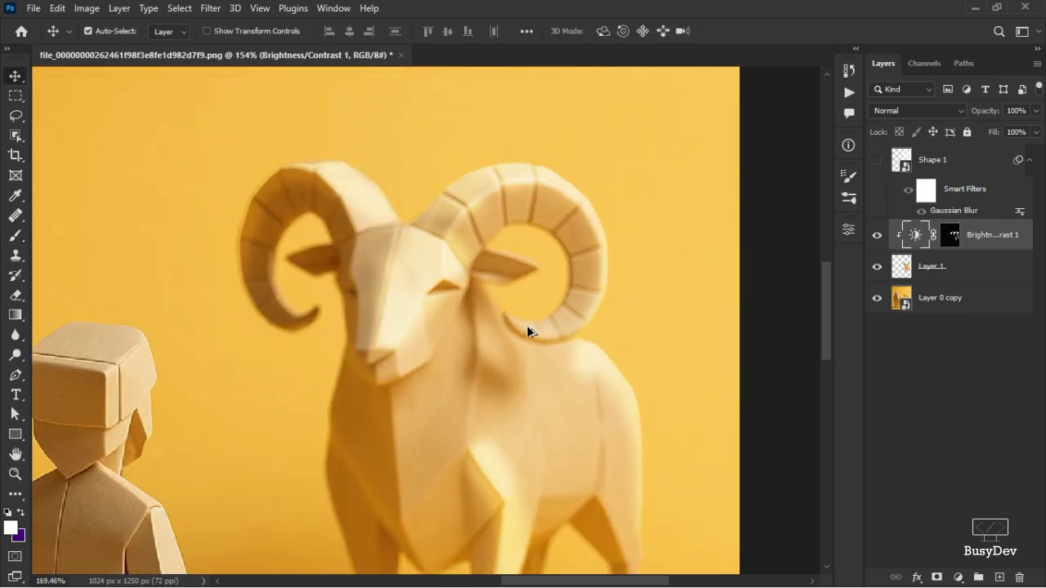
pyautogui.scroll(-3, 528, 334)
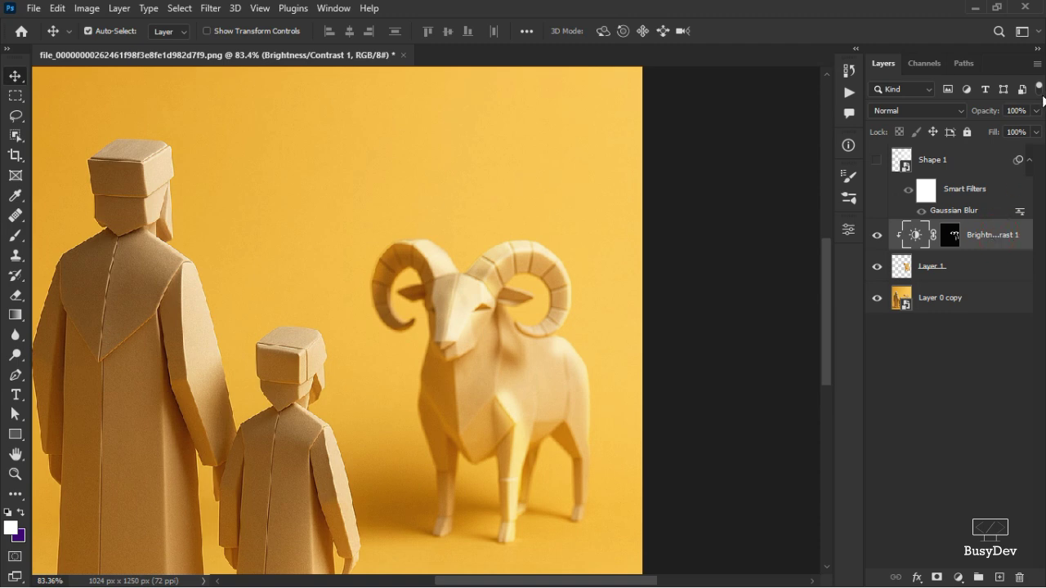
pyautogui.click(1036, 111)
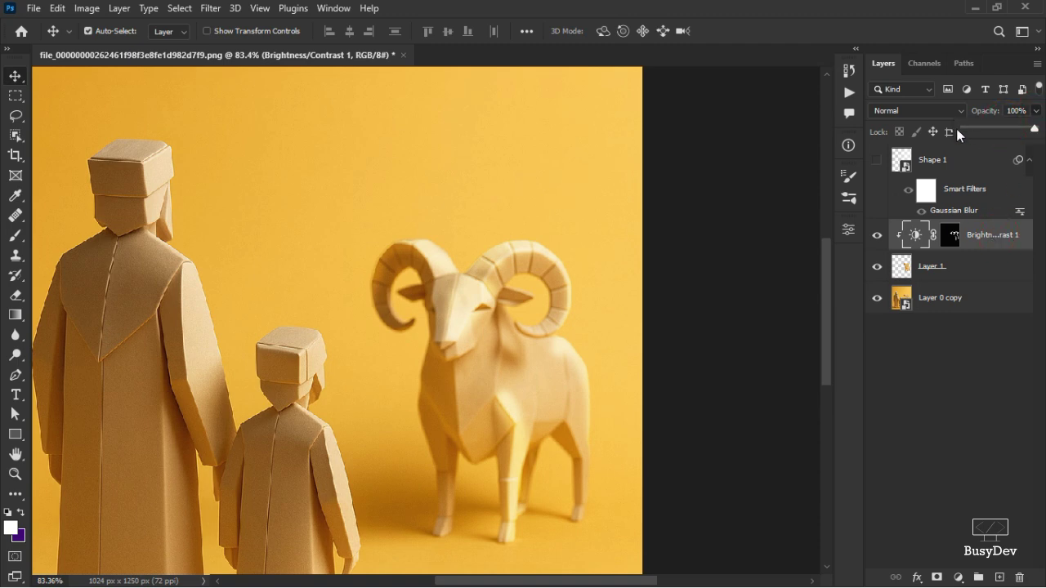
pyautogui.click(849, 230)
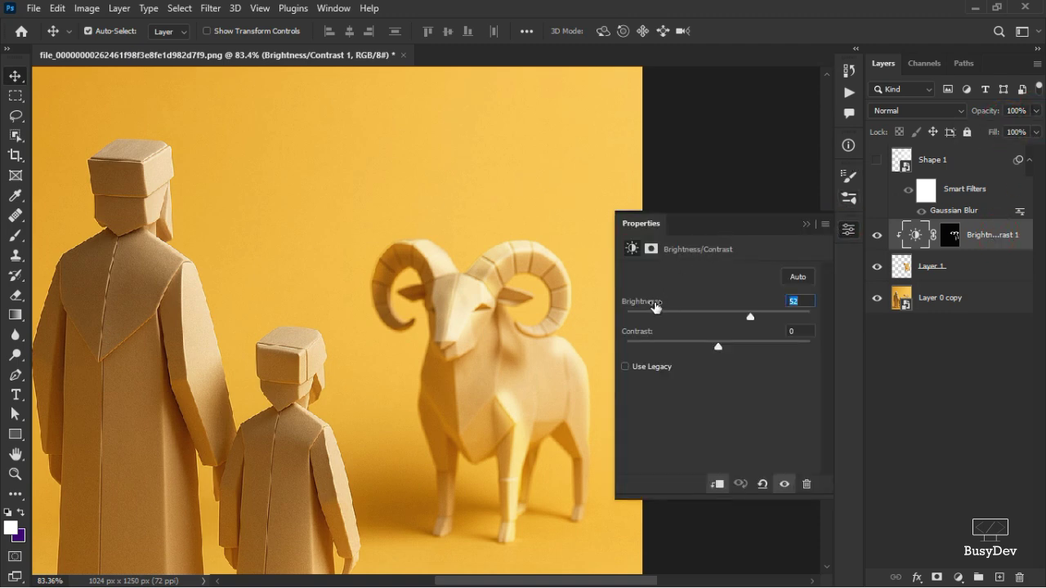
pyautogui.moveTo(654, 307); pyautogui.dragTo(627, 308)
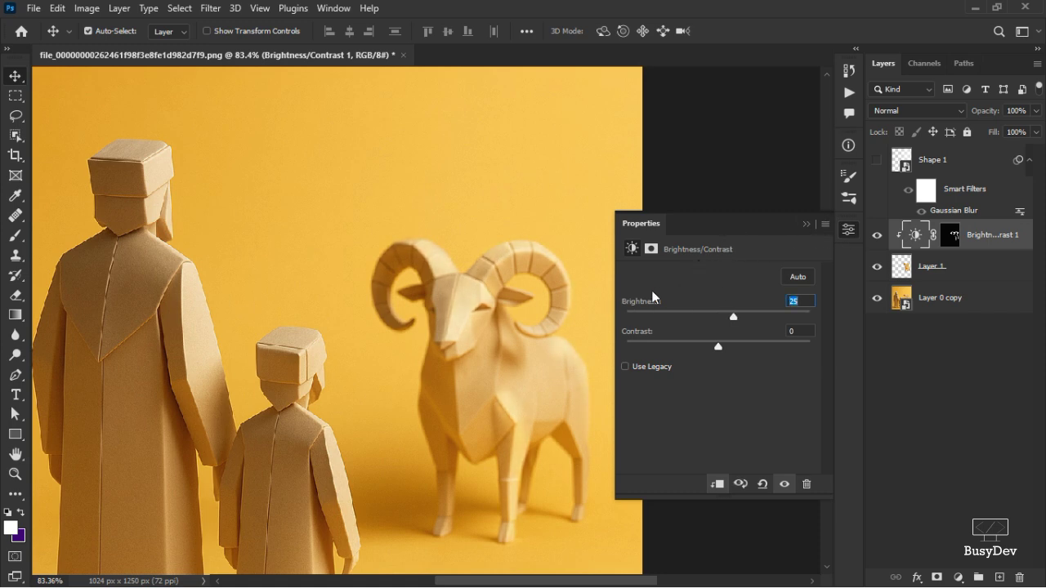
# Add an Exposure adjustment clipped to the ram layer, set its exposure to -0.61, and invert its mask to black
pyautogui.click(850, 231)
pyautogui.click(972, 271)
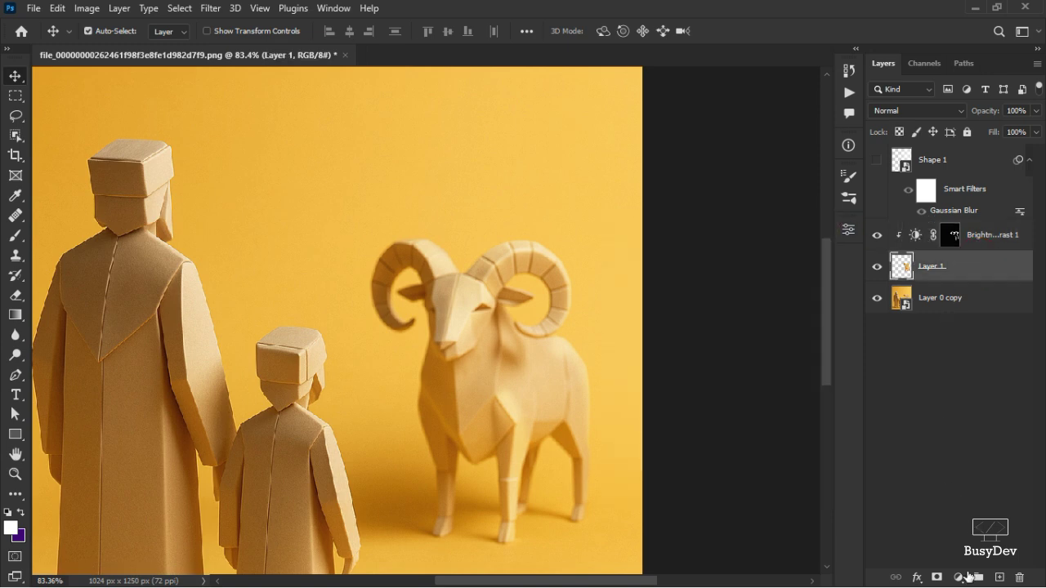
pyautogui.click(967, 575)
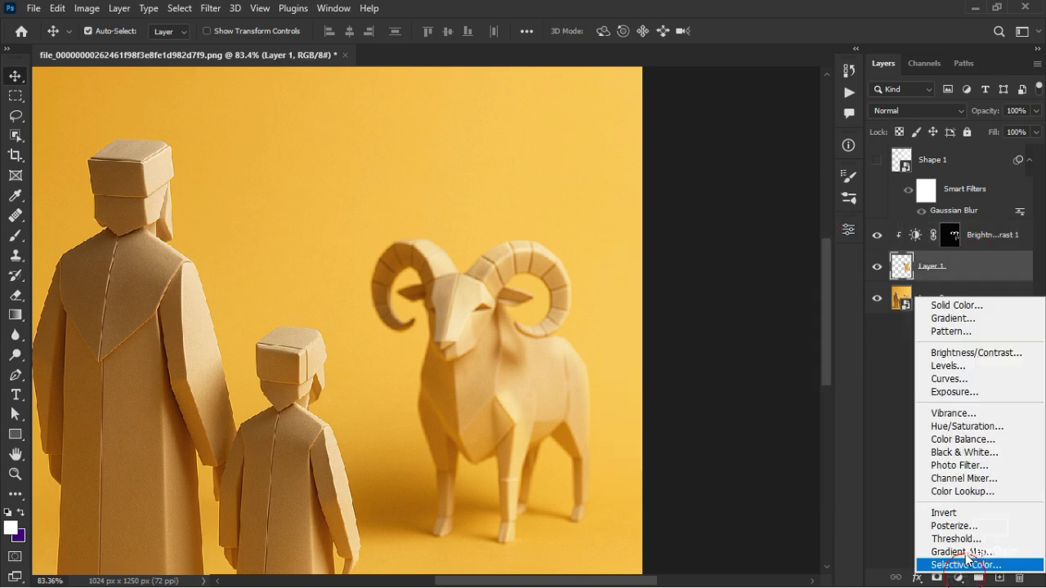
pyautogui.click(984, 399)
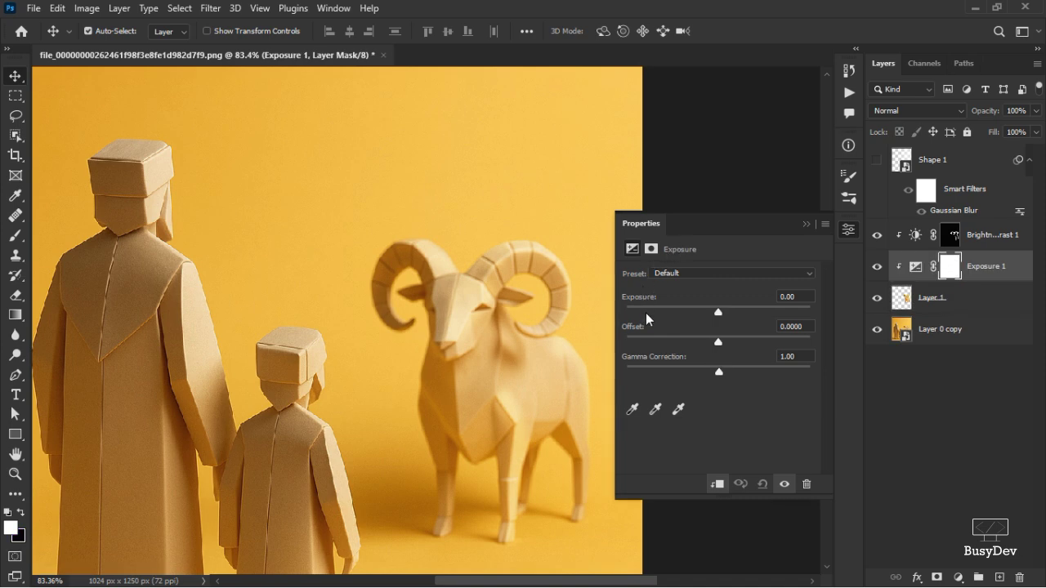
pyautogui.moveTo(643, 301); pyautogui.dragTo(595, 296)
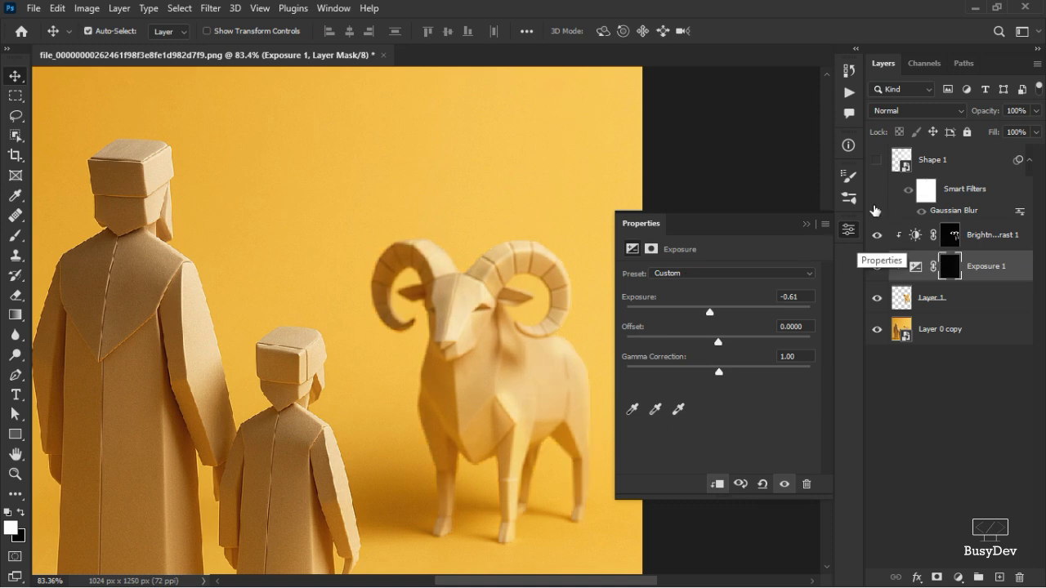
pyautogui.click(848, 229)
# Brush white on the Exposure mask with a soft brush enlarged to 135 px to shade the ram's neck and chest
pyautogui.press('b')
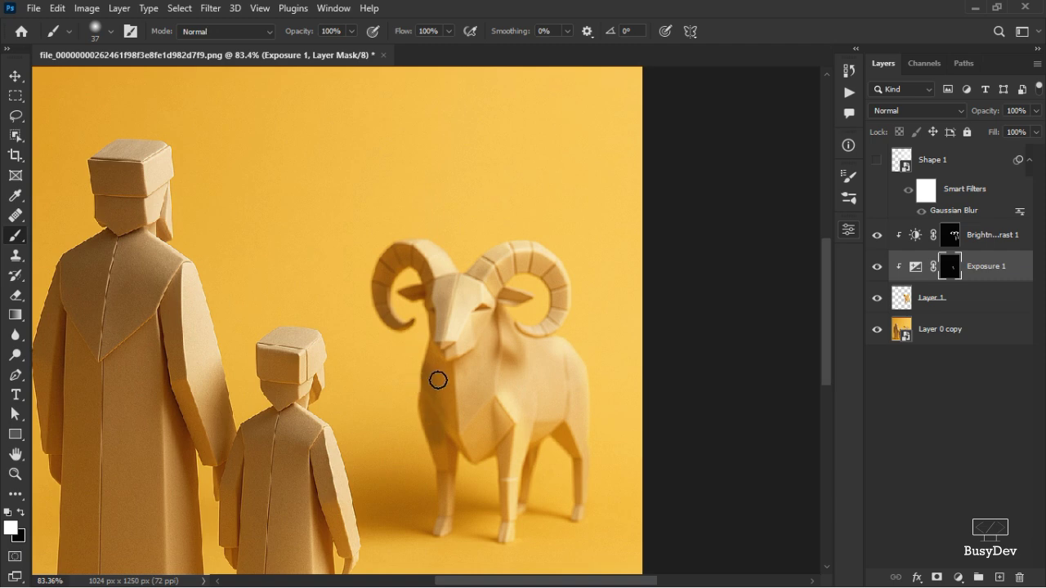
pyautogui.rightClick(433, 379)
pyautogui.keyDown('alt'); pyautogui.rightClick(728, 282); pyautogui.keyUp('alt')
pyautogui.keyDown('alt'); pyautogui.rightClick(492, 357); pyautogui.keyUp('alt')
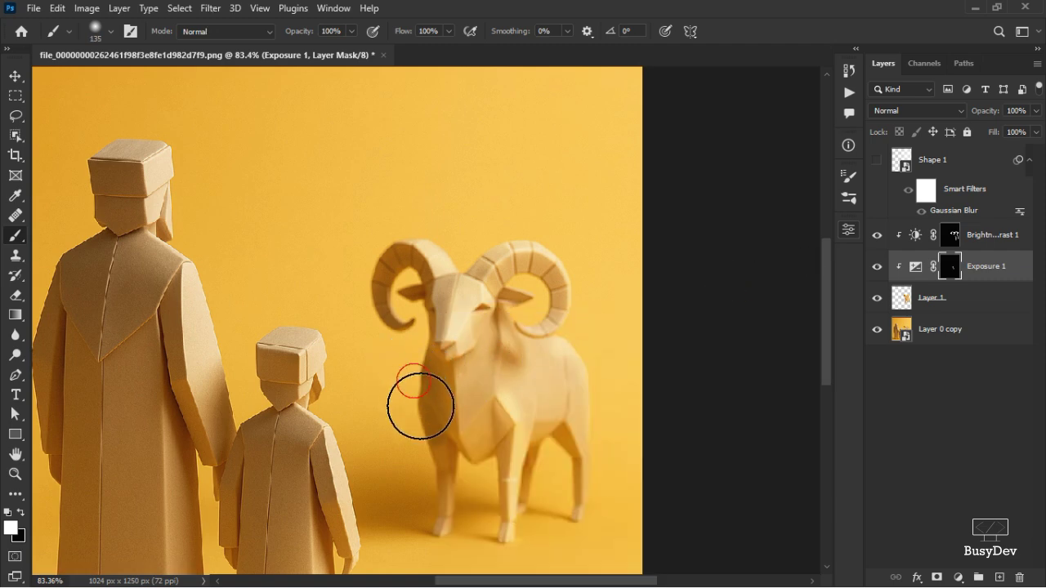
pyautogui.rightClick(402, 123)
pyautogui.click(749, 172)
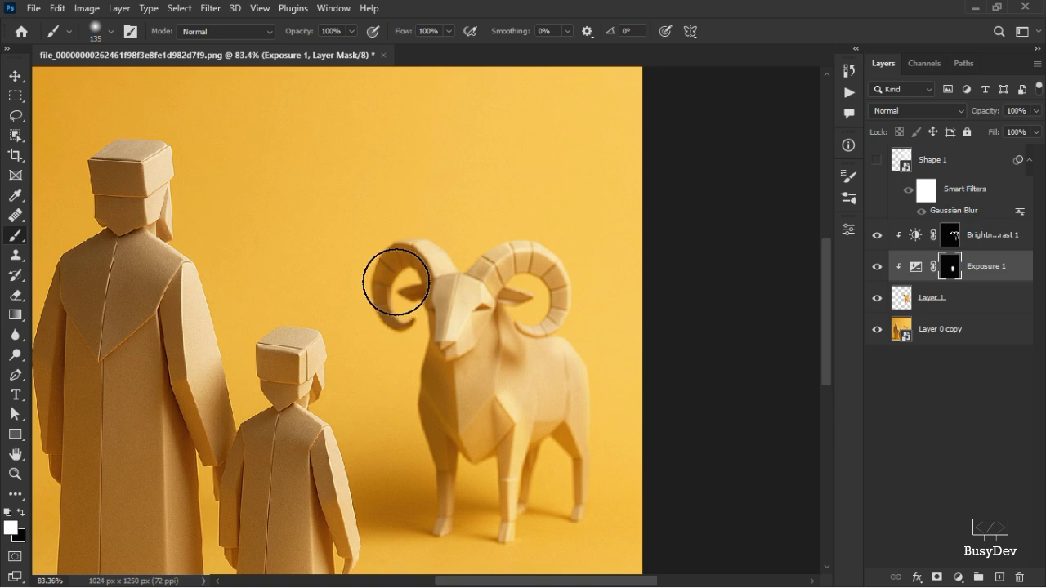
# Try brushing shading onto the ram's two horns on the Exposure mask, and undo the strokes
pyautogui.moveTo(395, 284)
pyautogui.mouseDown()
pyautogui.moveTo(340, 286)
pyautogui.moveTo(385, 286)
pyautogui.moveTo(408, 256)
pyautogui.moveTo(423, 275)
pyautogui.moveTo(388, 262)
pyautogui.mouseUp()
pyautogui.hotkey('ctrl', 'z')
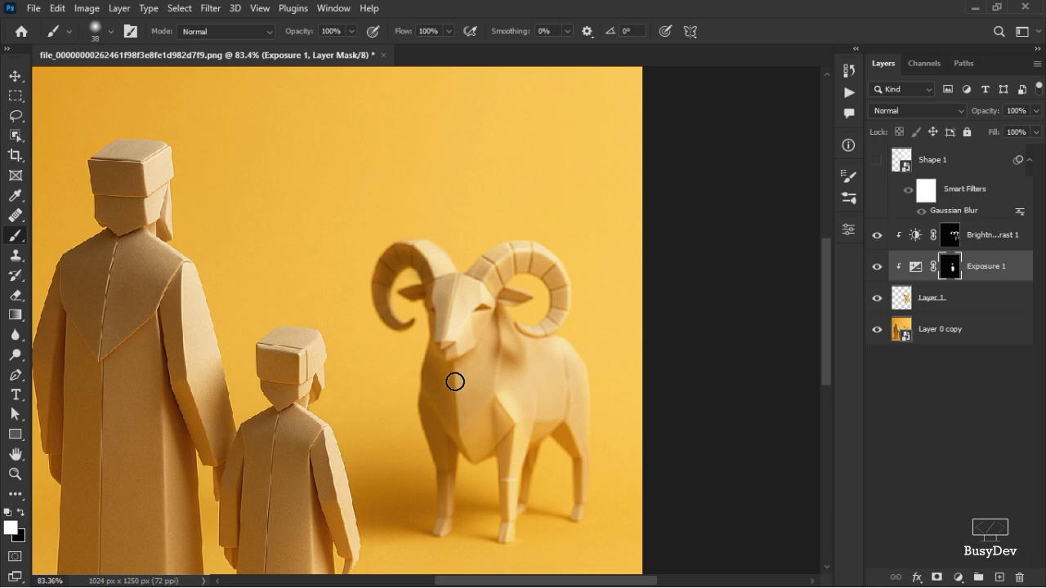
pyautogui.moveTo(504, 281)
pyautogui.mouseDown()
pyautogui.moveTo(558, 281)
pyautogui.moveTo(558, 308)
pyautogui.moveTo(553, 285)
pyautogui.moveTo(525, 266)
pyautogui.moveTo(497, 278)
pyautogui.mouseUp()
pyautogui.hotkey('ctrl', 'z')
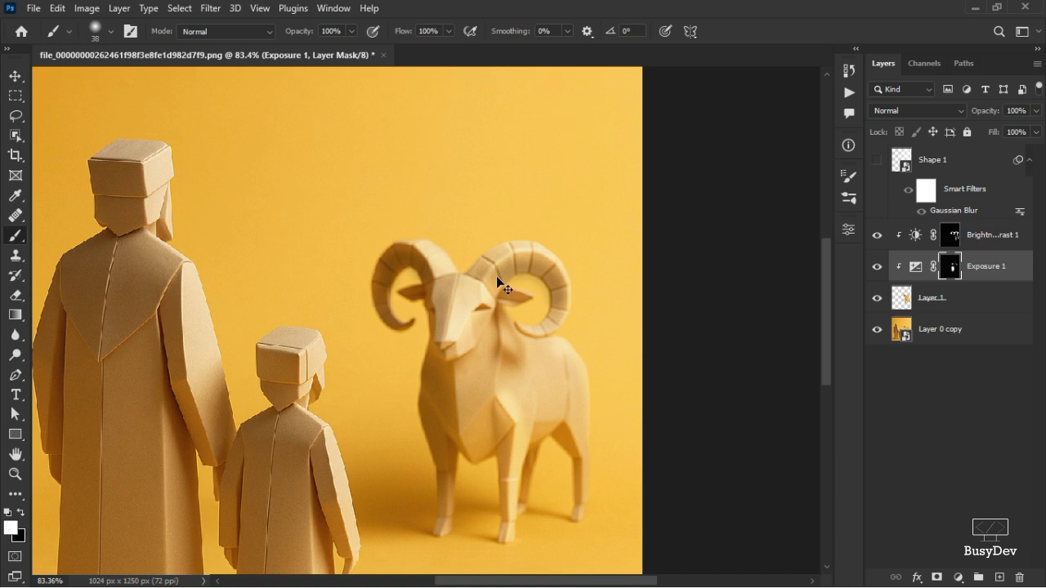
# Brush white on the Exposure mask along the inner curve of the ram's right horn and down its hind legs
pyautogui.scroll(5, 517, 276)
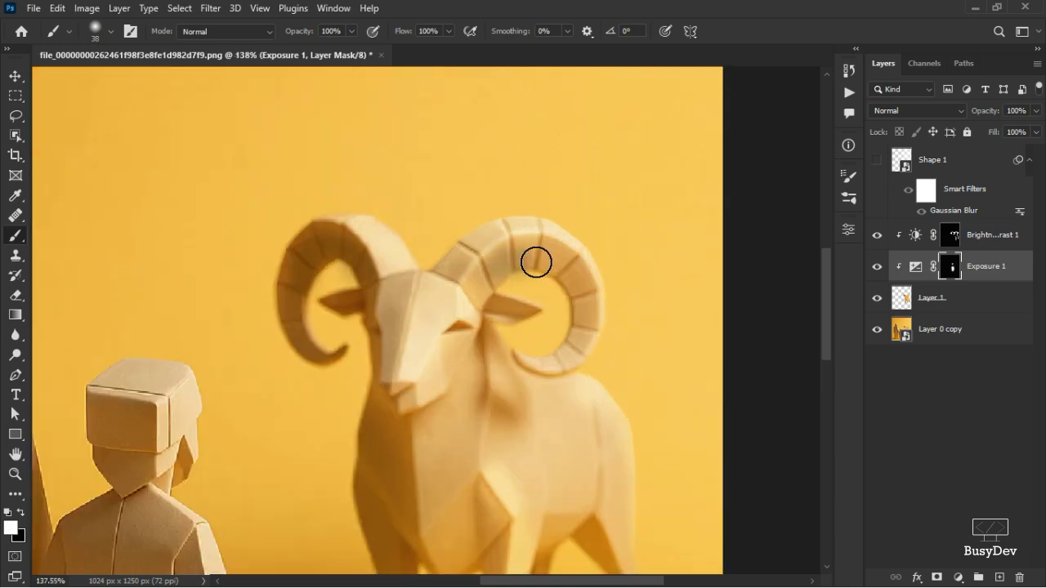
pyautogui.moveTo(536, 262)
pyautogui.mouseDown()
pyautogui.moveTo(507, 260)
pyautogui.moveTo(535, 251)
pyautogui.moveTo(560, 265)
pyautogui.moveTo(590, 324)
pyautogui.mouseUp()
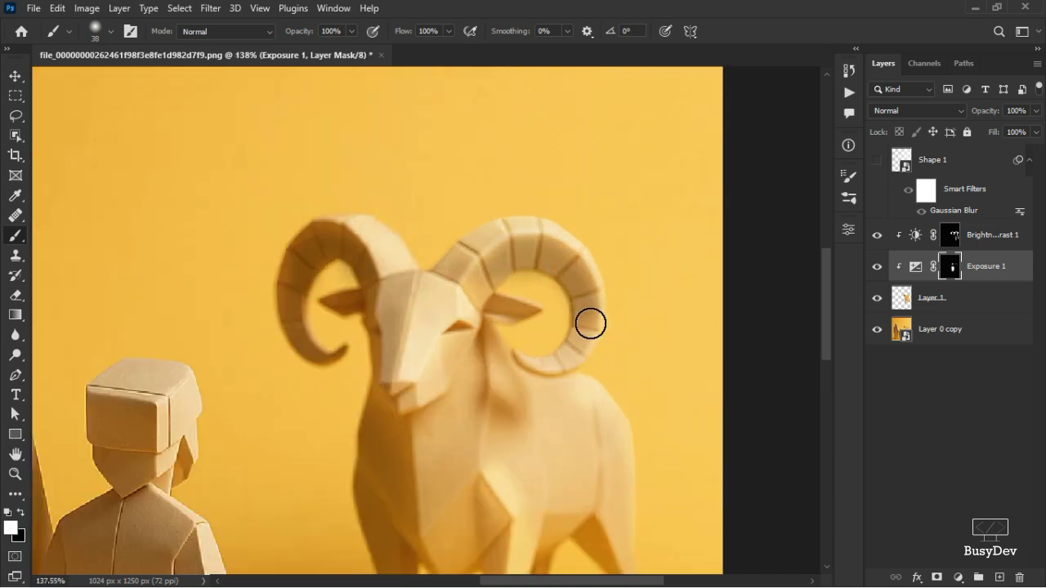
pyautogui.scroll(-5, 450, 348)
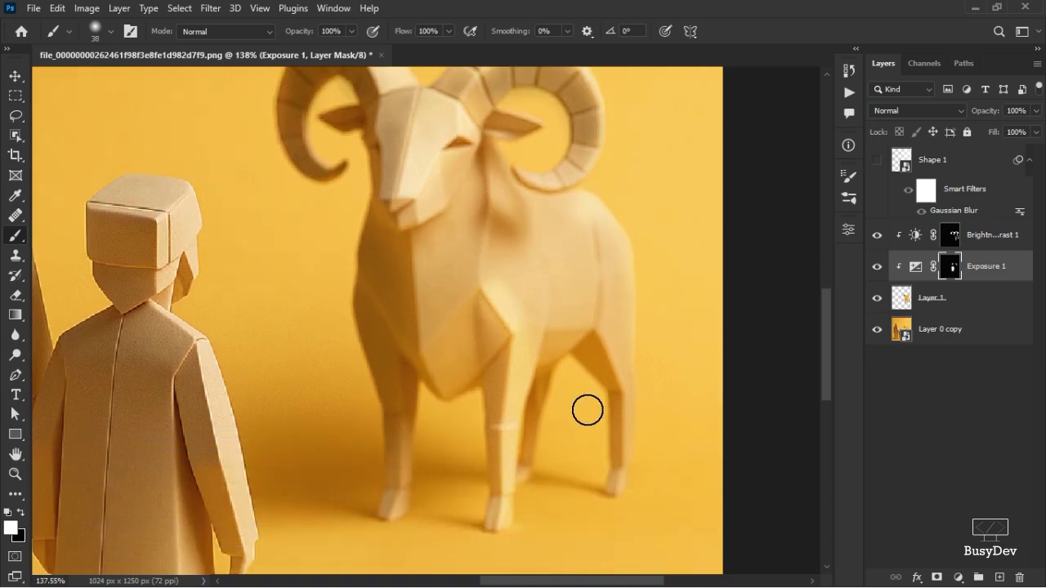
pyautogui.moveTo(588, 410)
pyautogui.mouseDown()
pyautogui.moveTo(583, 364)
pyautogui.moveTo(600, 376)
pyautogui.moveTo(607, 409)
pyautogui.moveTo(605, 470)
pyautogui.moveTo(521, 411)
pyautogui.moveTo(552, 384)
pyautogui.moveTo(540, 464)
pyautogui.mouseUp()
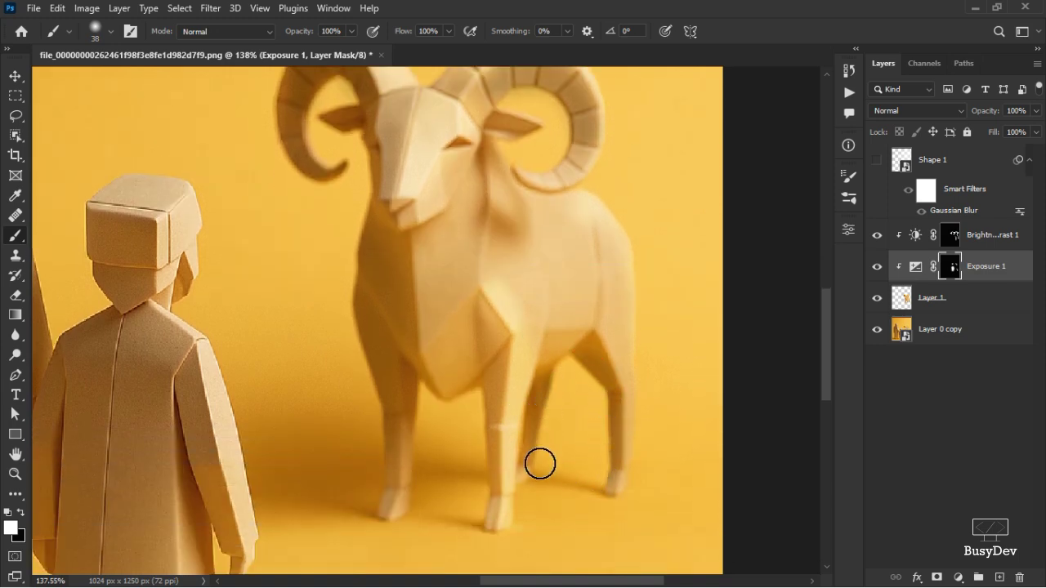
pyautogui.scroll(-3, 567, 403)
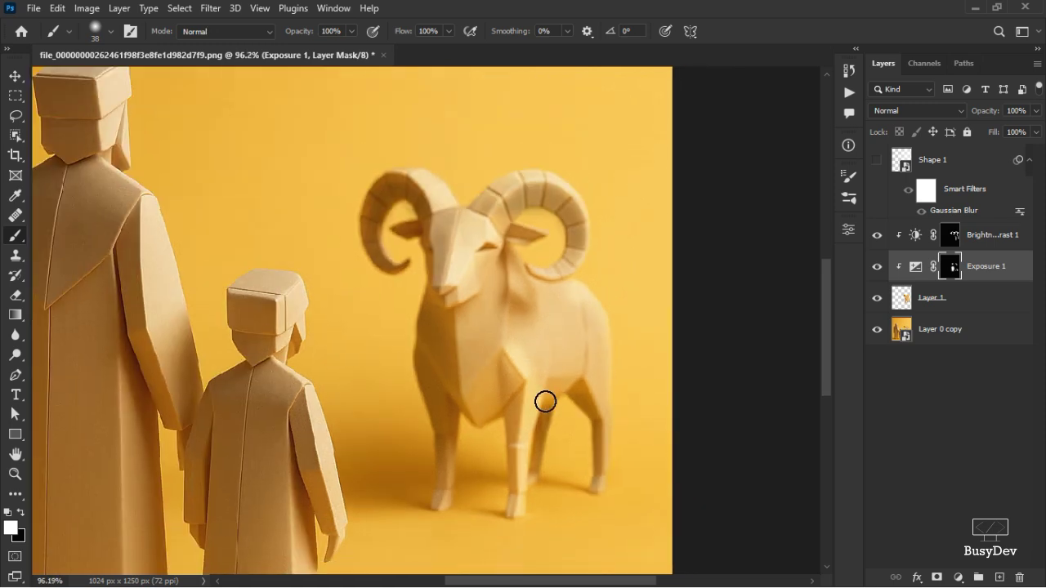
# Soften the ram's painted shadows by setting the Exposure adjustment to -0.22, comparing the ram with and without it
pyautogui.press('v')
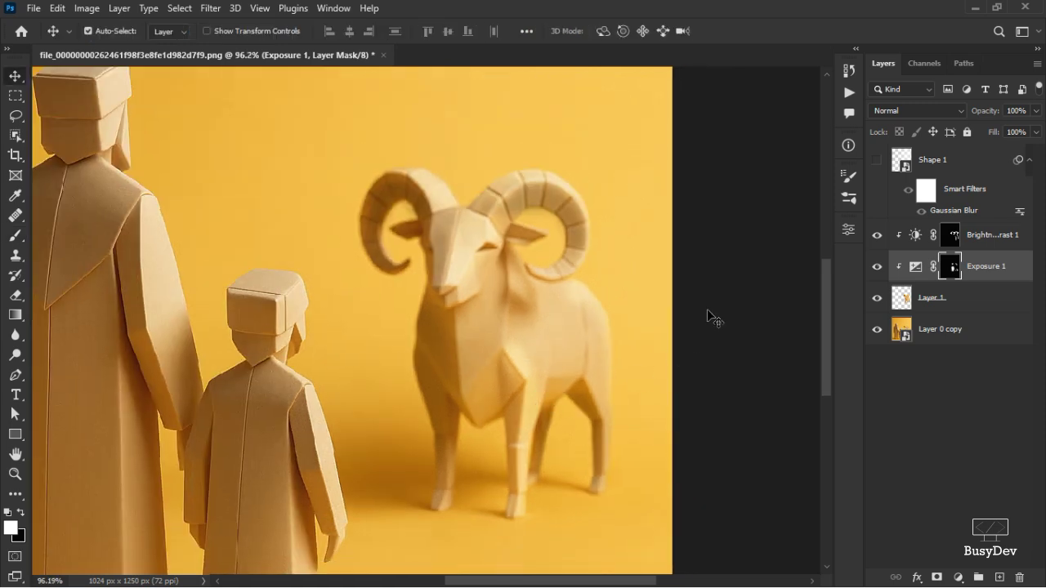
pyautogui.click(850, 230)
pyautogui.moveTo(641, 301); pyautogui.dragTo(652, 302)
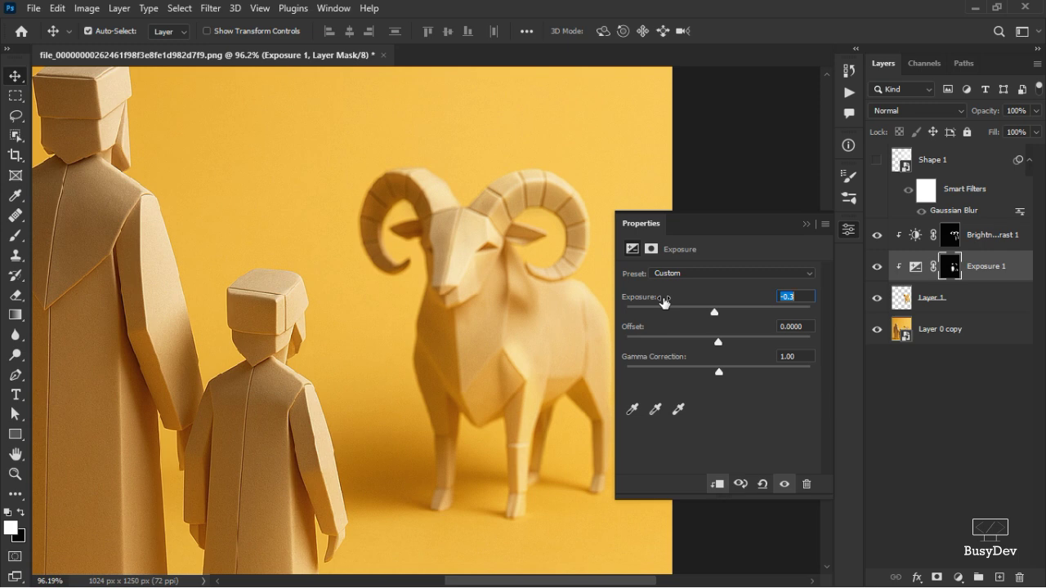
pyautogui.click(874, 266)
pyautogui.click(874, 266)
pyautogui.moveTo(648, 300); pyautogui.dragTo(652, 301)
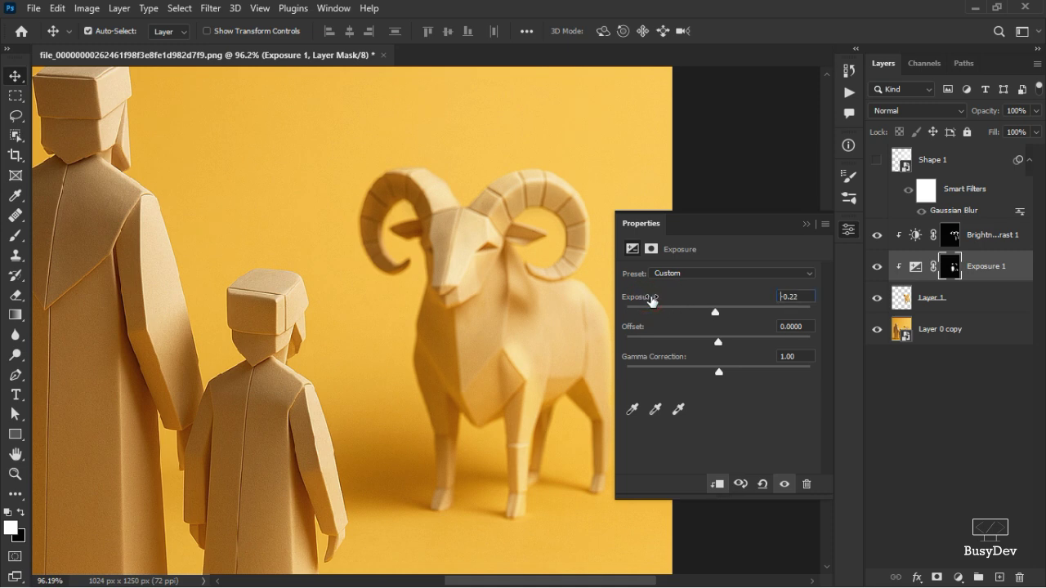
pyautogui.click(853, 232)
# Show the Shape 1 light beam again and set its blend mode to Soft Light
pyautogui.scroll(-3, 481, 290)
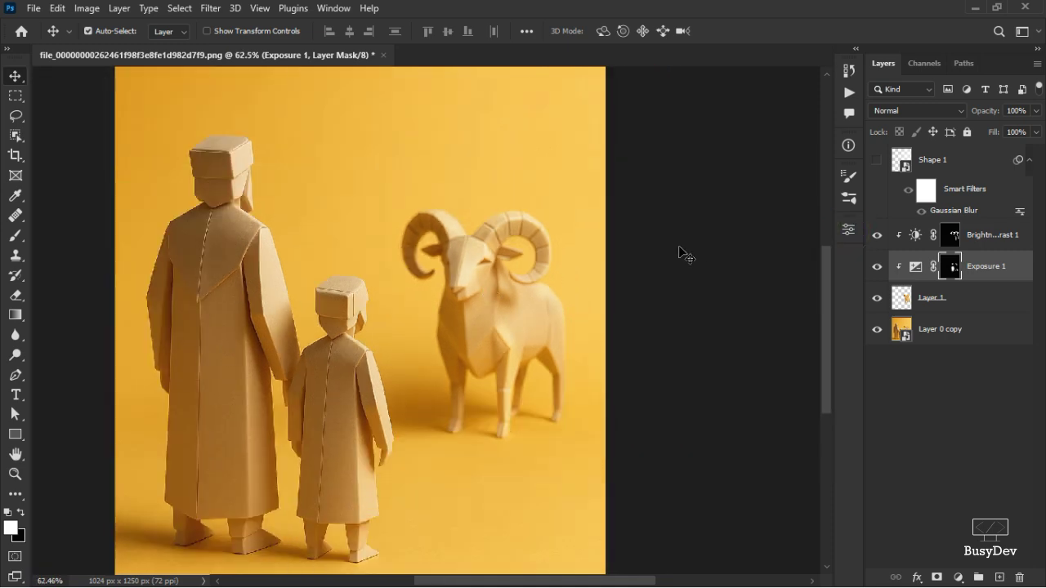
pyautogui.click(877, 163)
pyautogui.moveTo(825, 251); pyautogui.dragTo(825, 230)
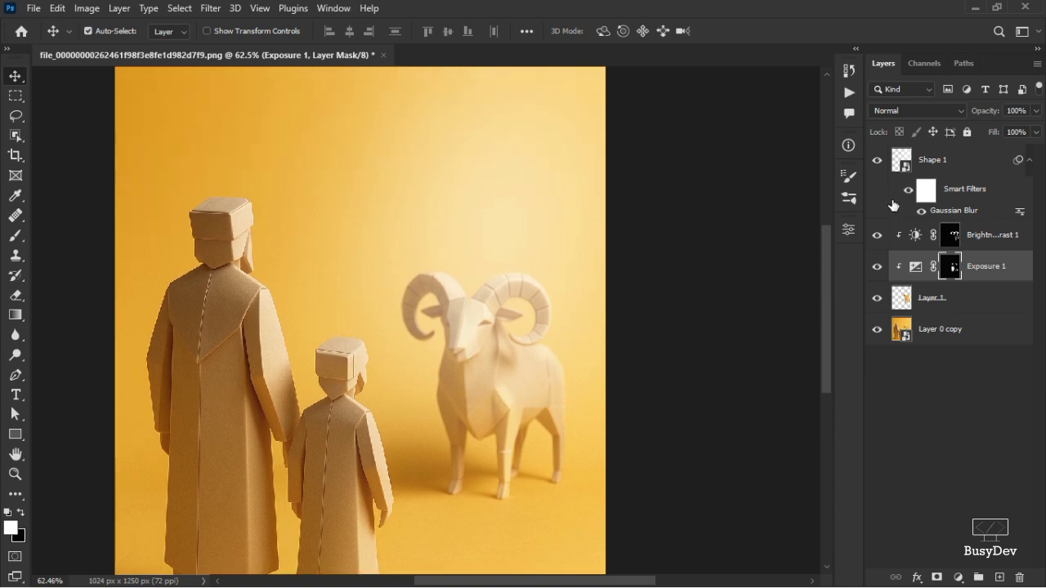
pyautogui.click(968, 174)
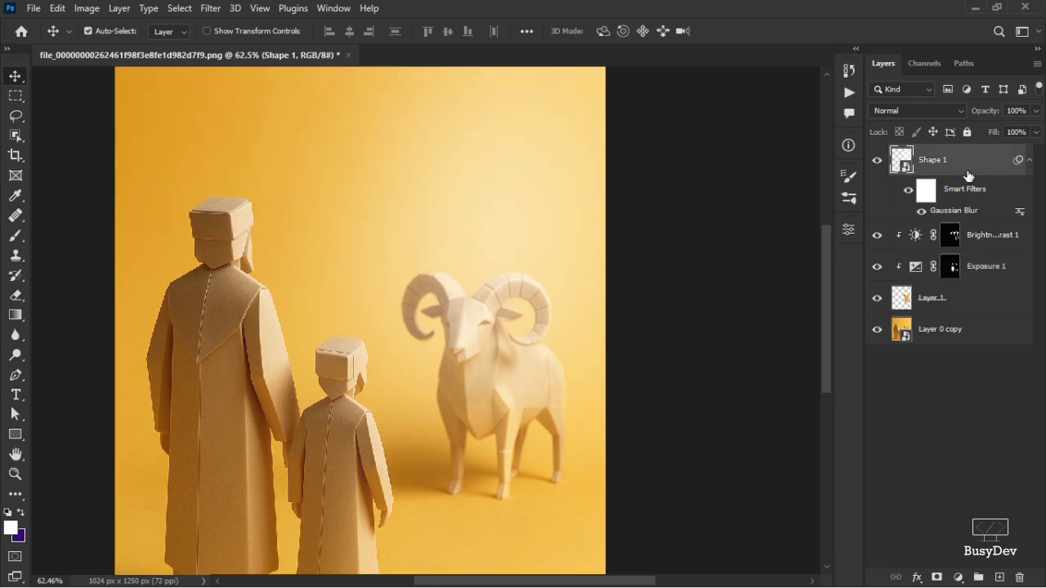
pyautogui.click(908, 111)
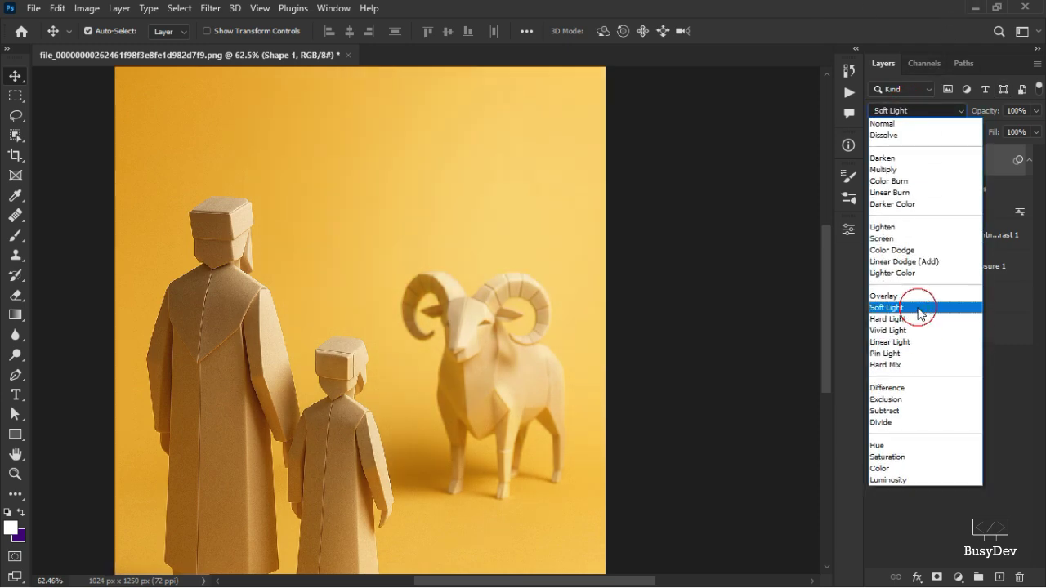
pyautogui.click(918, 309)
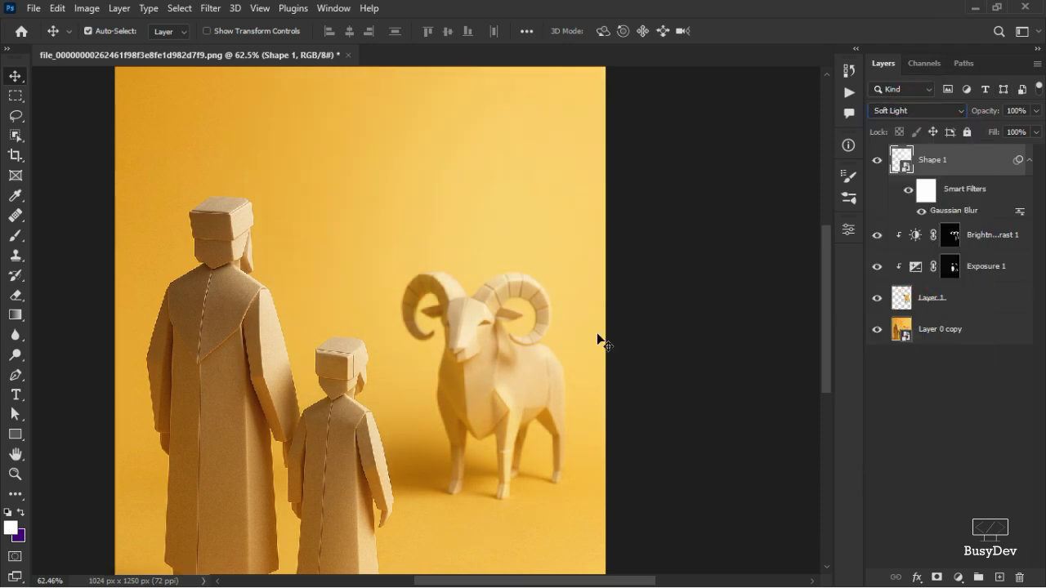
# Set the Gaussian Blur radius on the Shape 1 light beam to 130.2 pixels
pyautogui.doubleClick(956, 212)
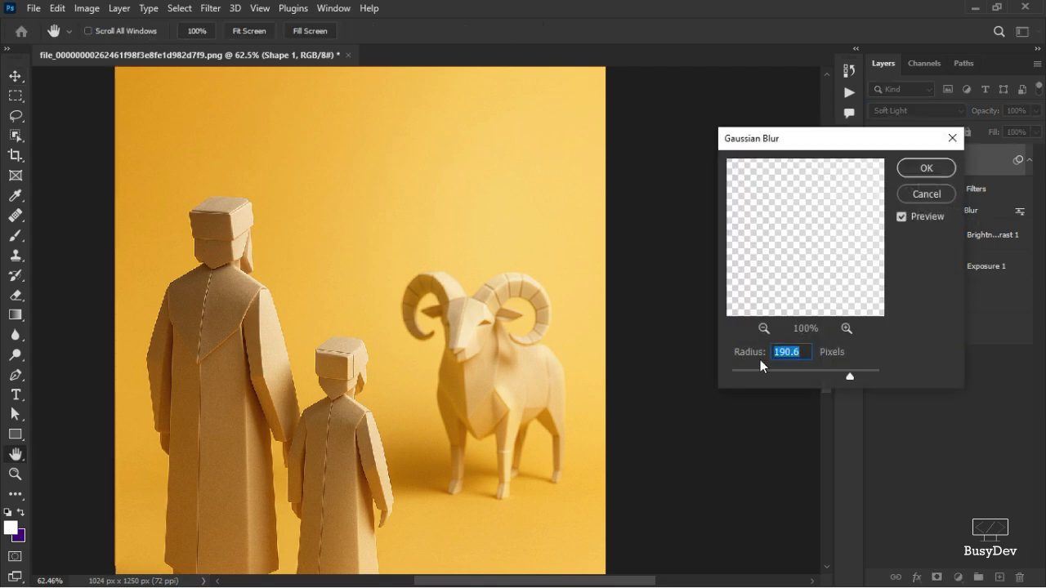
pyautogui.moveTo(848, 376); pyautogui.dragTo(834, 379)
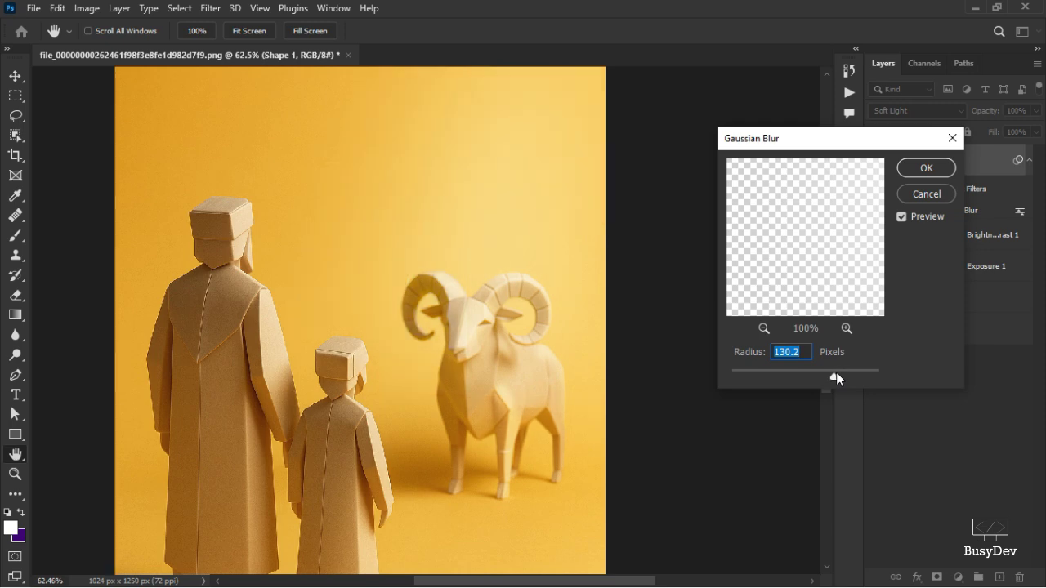
pyautogui.click(928, 170)
pyautogui.press('v')
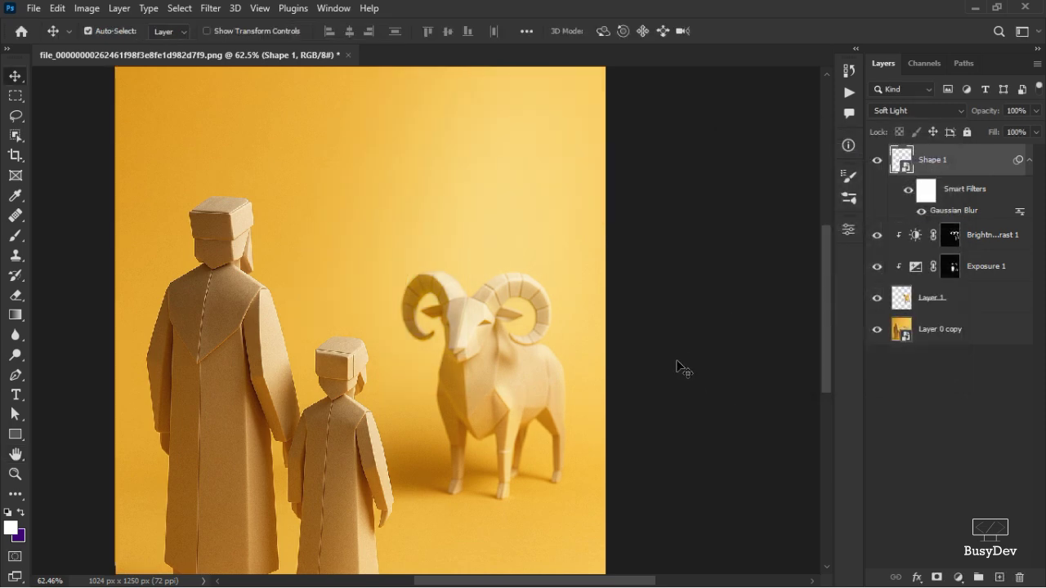
# Place the sparkle-light-background image from the EID AL-ADHA folder into the flyer document
pyautogui.scroll(1, 690, 361)
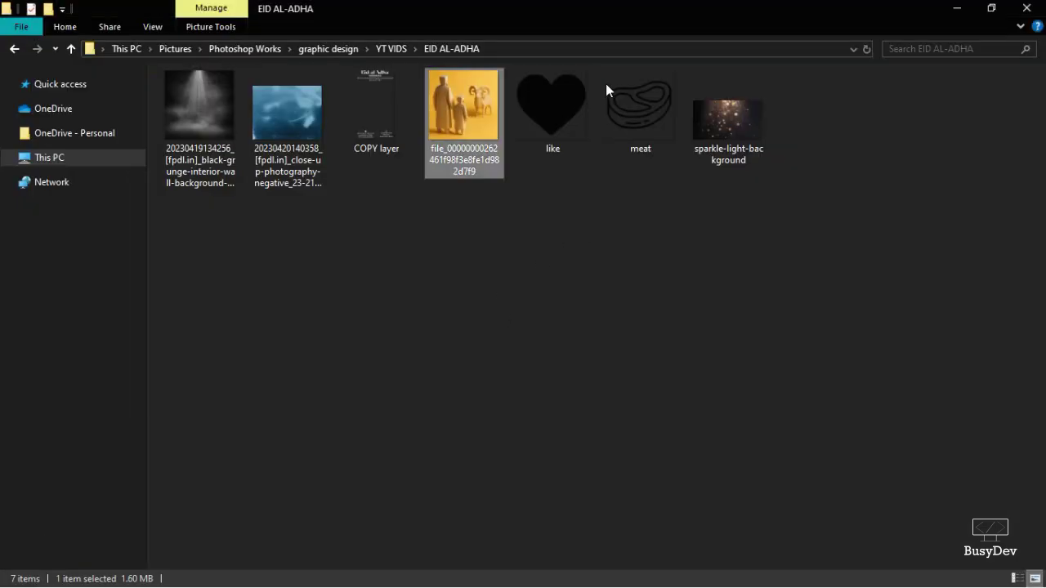
pyautogui.moveTo(706, 123); pyautogui.dragTo(690, 235)
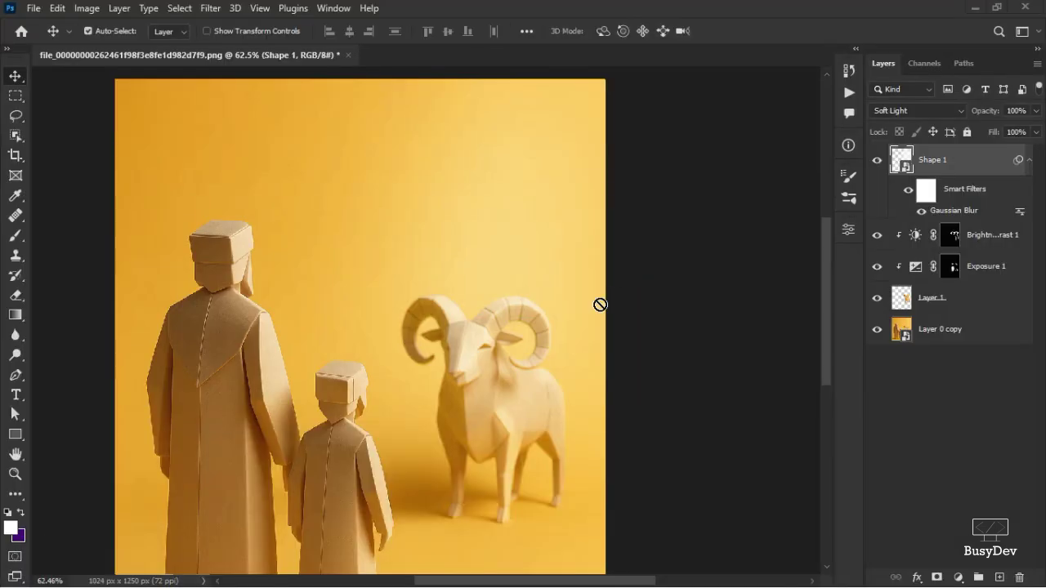
pyautogui.moveTo(597, 303); pyautogui.dragTo(609, 216)
pyautogui.scroll(-3, 556, 310)
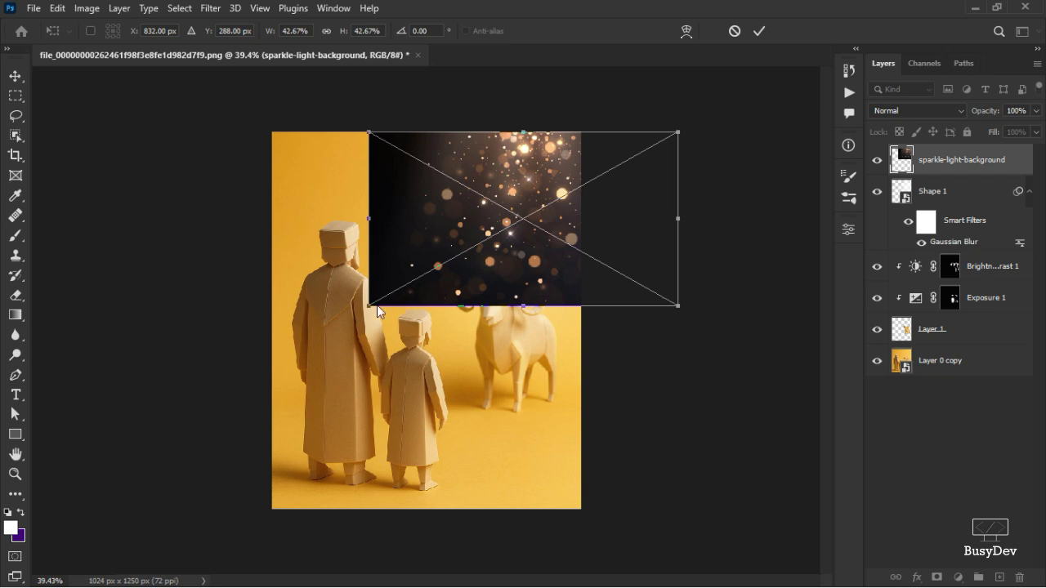
# Scale the sparkle image to 59.96%, rotate it 9.43° and position it over the flyer's upper-right area
pyautogui.moveTo(369, 304); pyautogui.dragTo(243, 374)
pyautogui.moveTo(531, 253); pyautogui.dragTo(562, 276)
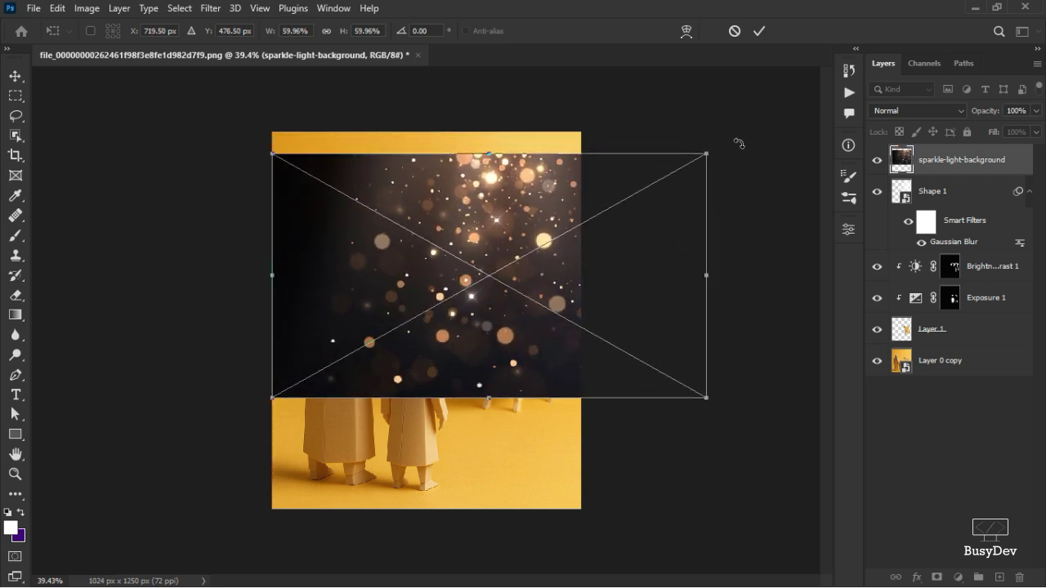
pyautogui.moveTo(737, 144); pyautogui.dragTo(693, 218)
pyautogui.moveTo(770, 185); pyautogui.dragTo(701, 206)
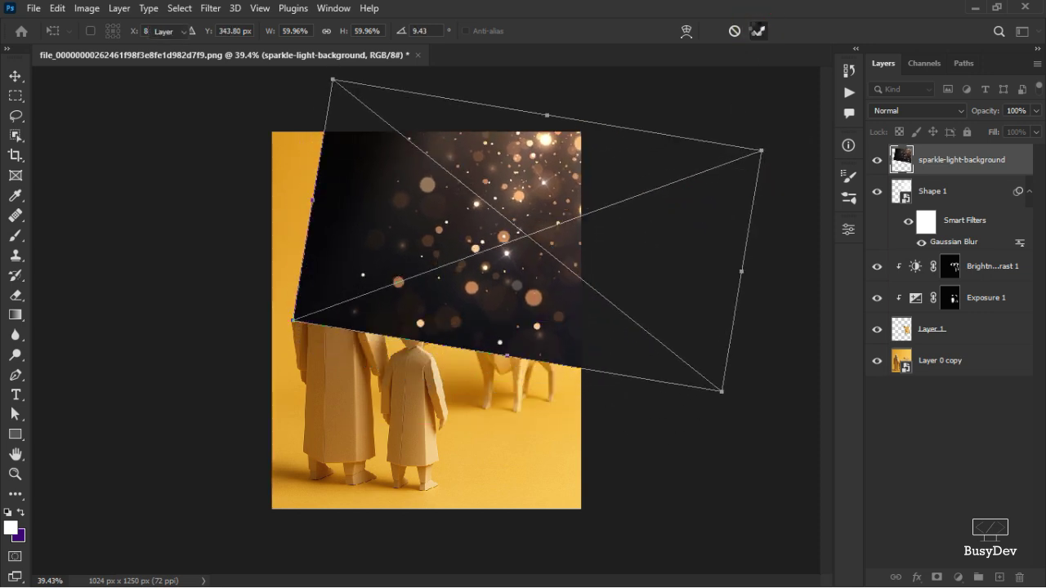
pyautogui.click(757, 32)
# Set the sparkle image's blend mode to Screen, check the result on the flyer, and reselect its layer
pyautogui.click(947, 109)
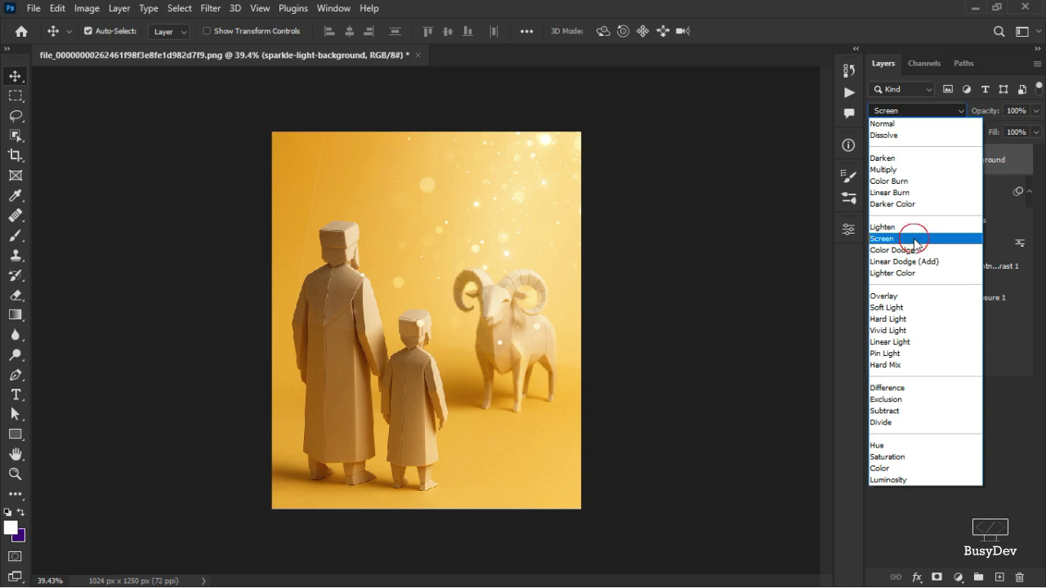
pyautogui.click(914, 242)
pyautogui.click(717, 327)
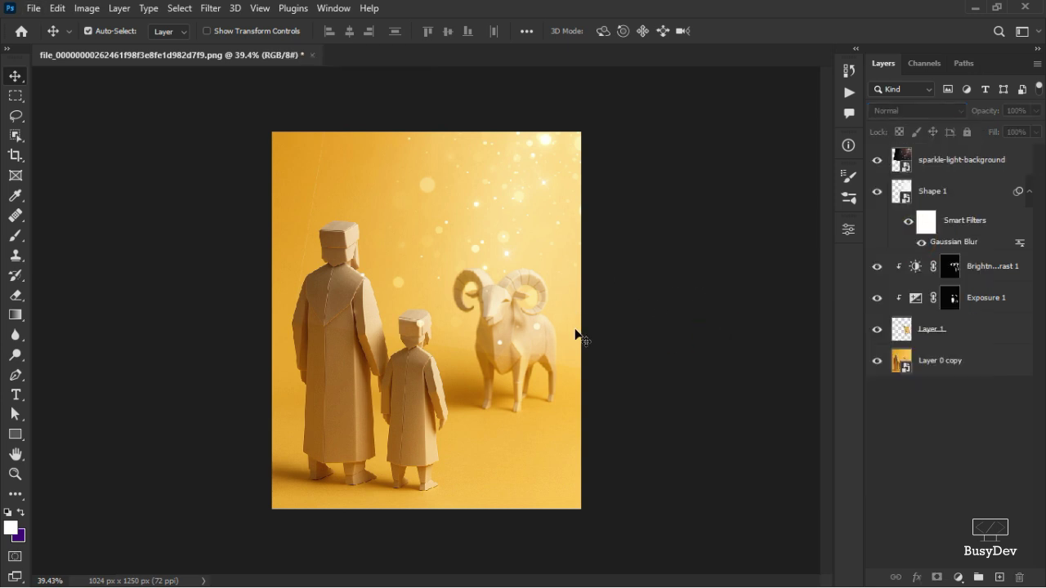
pyautogui.scroll(3, 542, 333)
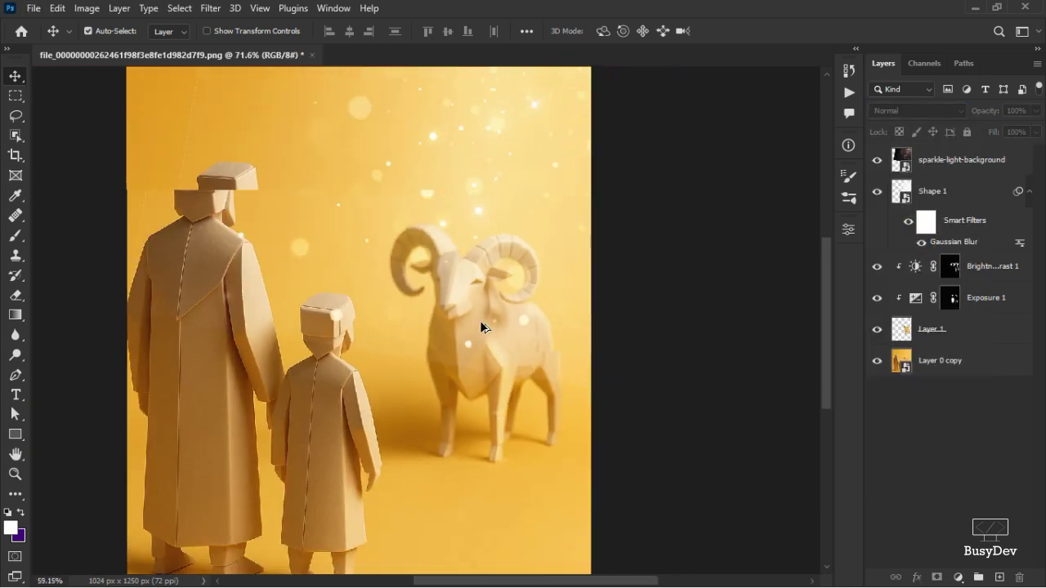
pyautogui.scroll(-1, 480, 323)
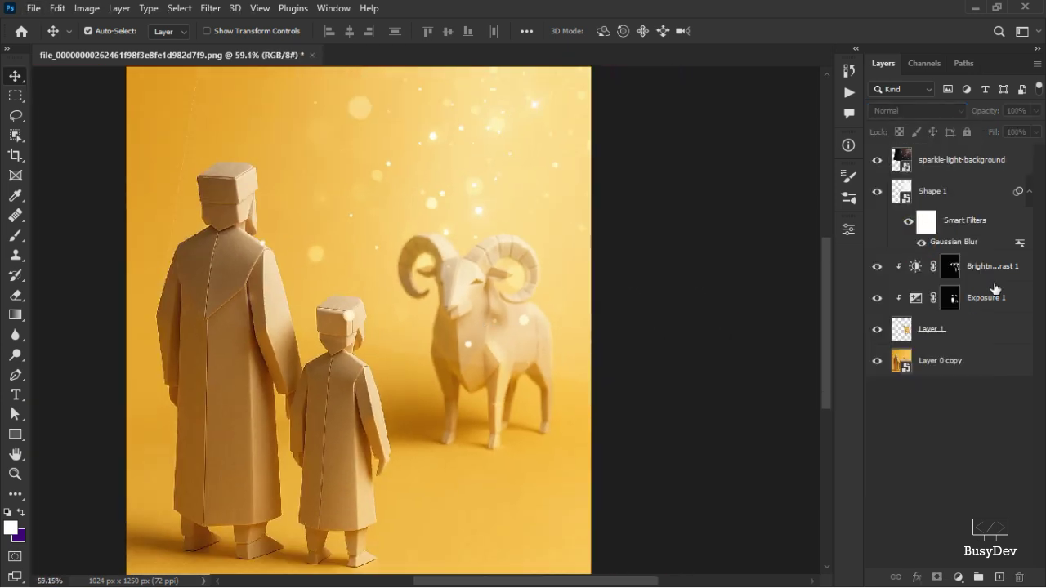
pyautogui.click(957, 171)
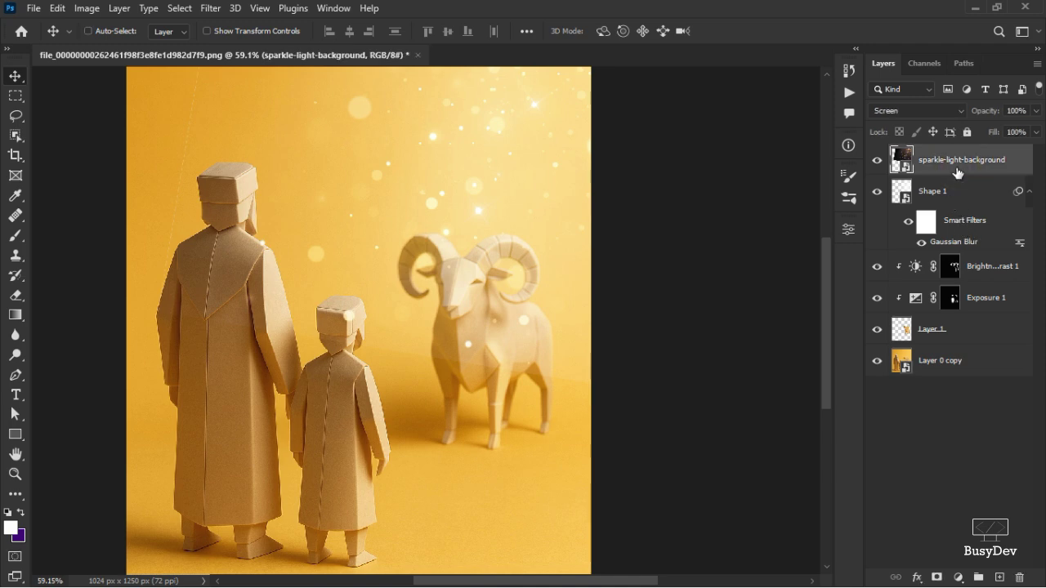
# Apply Levels to the sparkle-light-background layer with the black input level at 89 to darken its background
pyautogui.hotkey('ctrl', 'l')
pyautogui.moveTo(488, 89); pyautogui.dragTo(730, 82)
pyautogui.moveTo(615, 250); pyautogui.dragTo(682, 247)
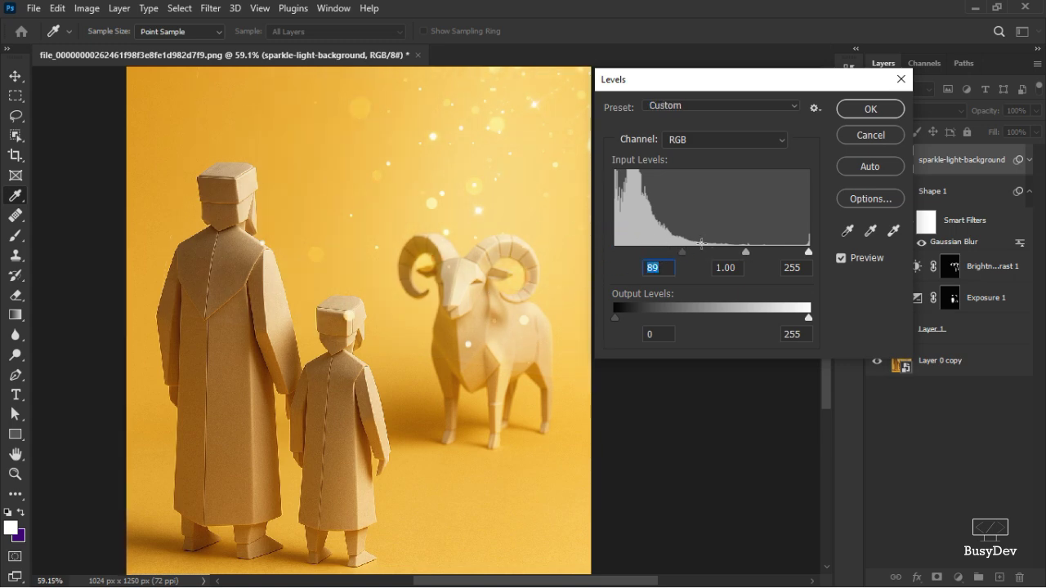
pyautogui.click(854, 110)
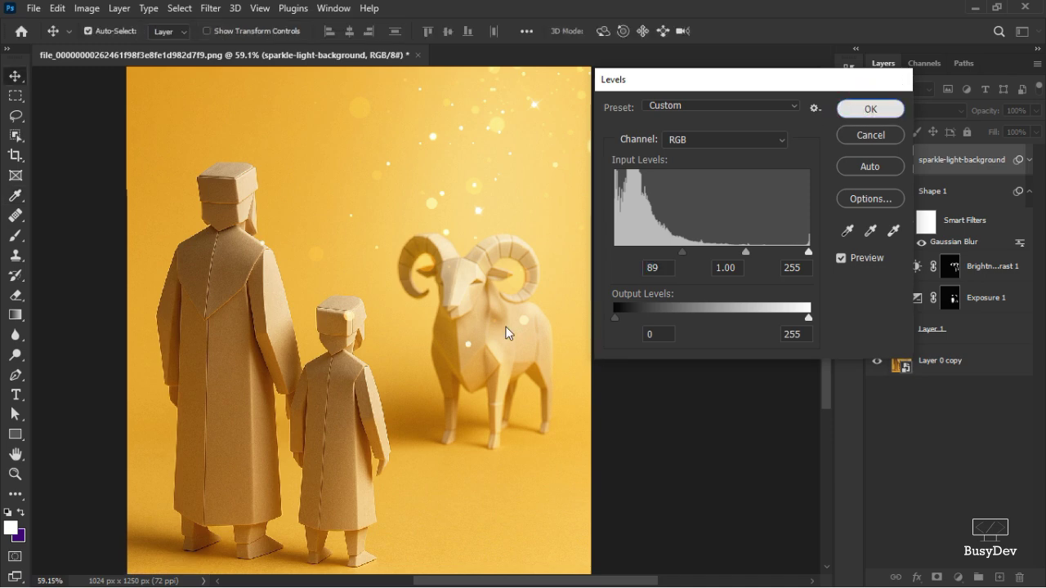
pyautogui.scroll(2, 512, 327)
pyautogui.scroll(1, 447, 324)
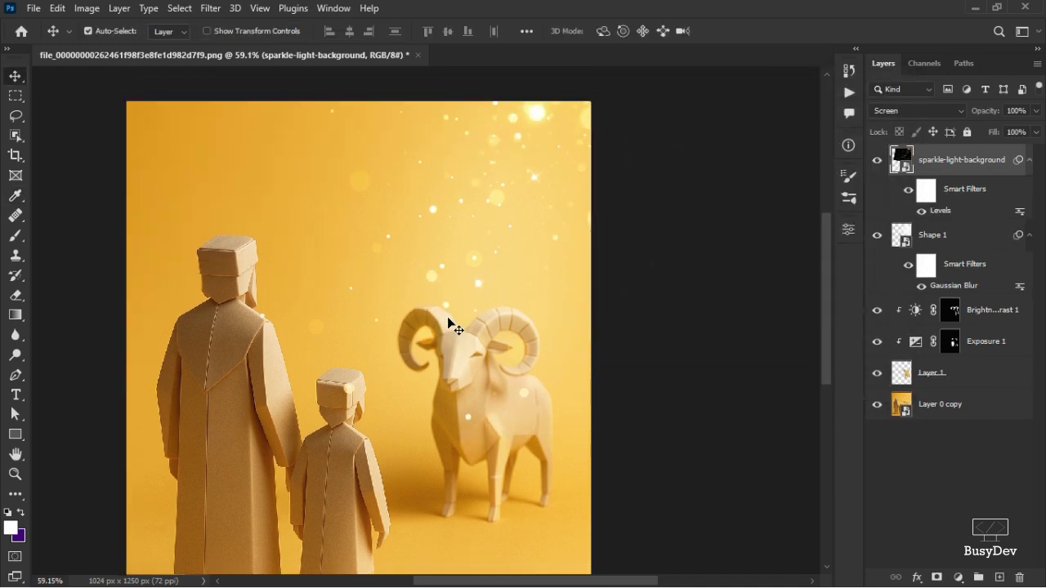
pyautogui.scroll(-3, 447, 320)
pyautogui.scroll(4, 447, 320)
pyautogui.scroll(2, 447, 323)
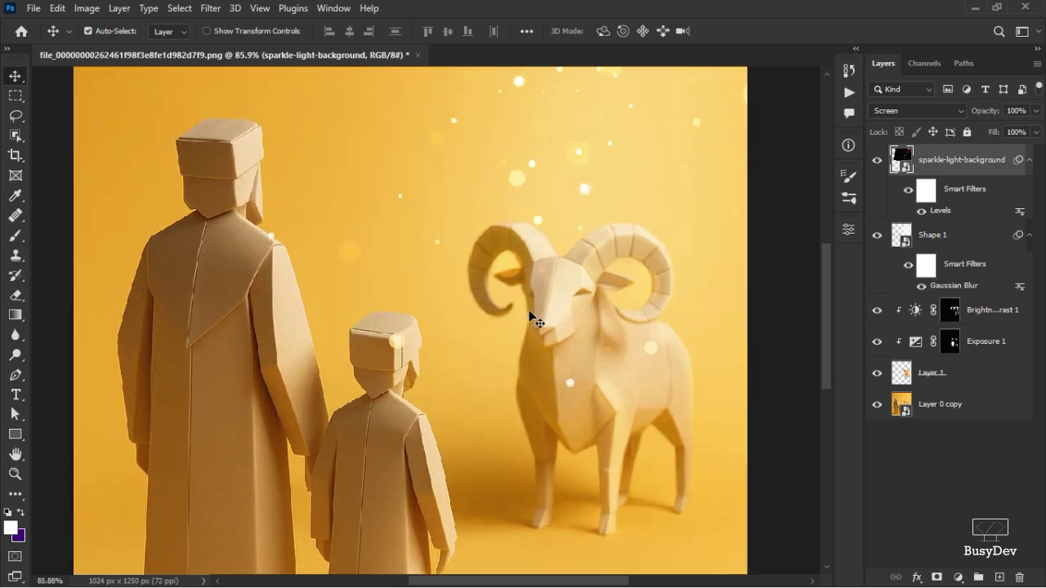
pyautogui.scroll(-3, 533, 310)
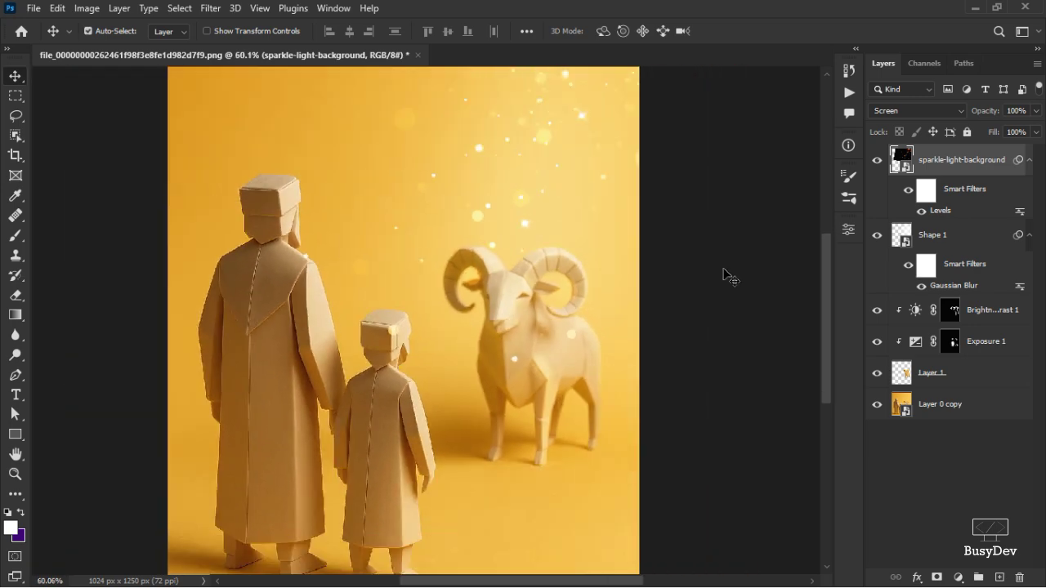
# Add a layer mask to the sparkle layer and paint it black with a soft brush over the man and child figures
pyautogui.click(938, 576)
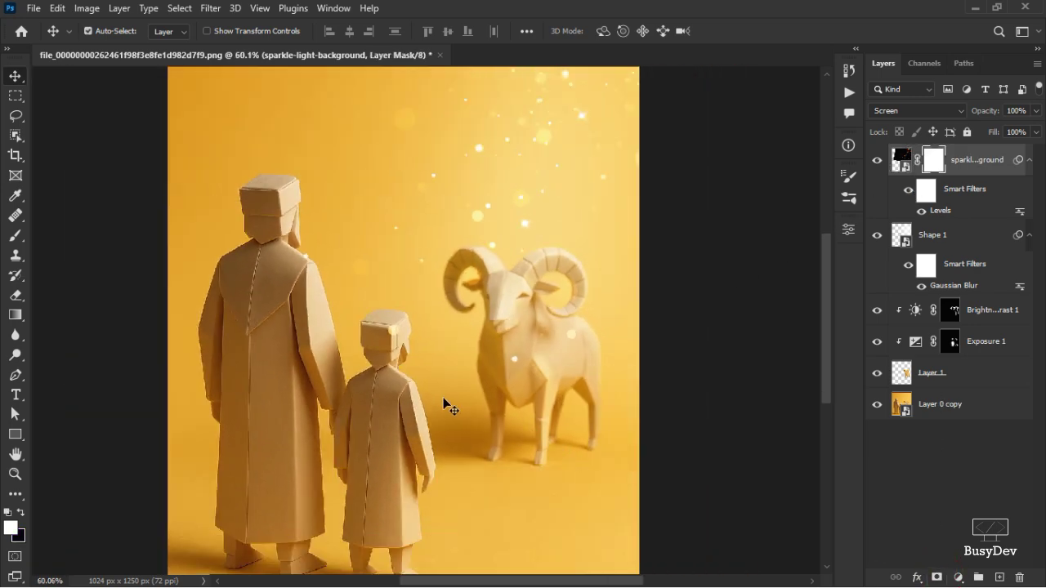
pyautogui.press('b')
pyautogui.scroll(1, 389, 385)
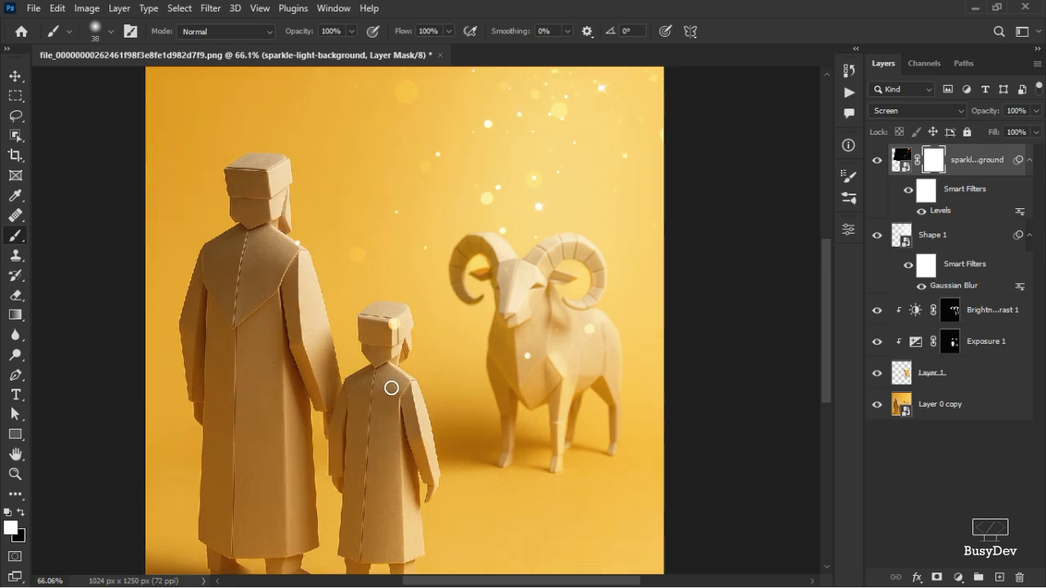
pyautogui.moveTo(406, 390); pyautogui.dragTo(427, 408)
pyautogui.press('x')
pyautogui.moveTo(380, 335)
pyautogui.mouseDown()
pyautogui.moveTo(405, 357)
pyautogui.moveTo(401, 327)
pyautogui.mouseUp()
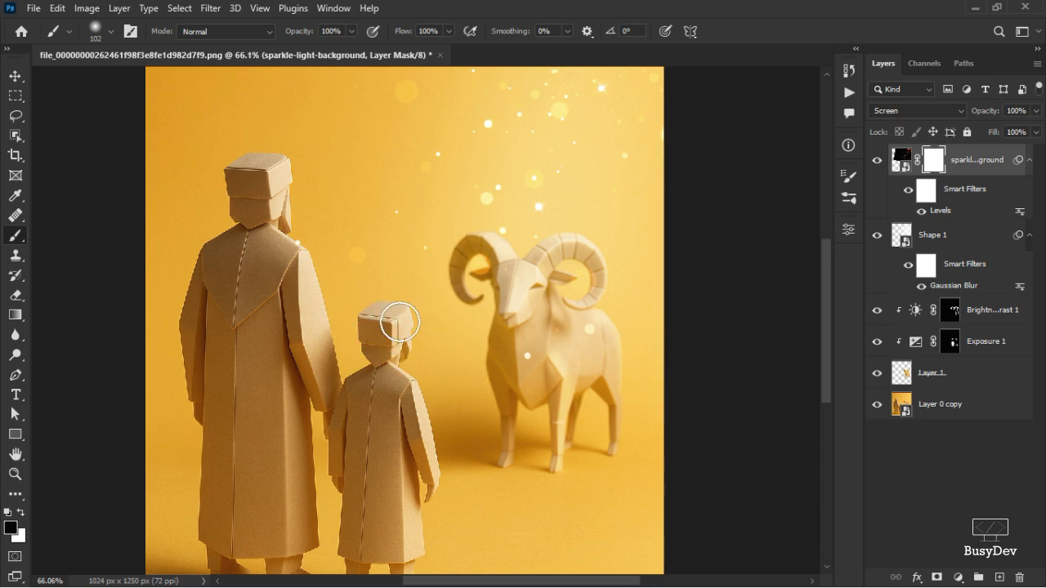
# Mask out the stray sparkles in the background above the child and beside the man, using a larger soft brush of size 262
pyautogui.scroll(4, 339, 427)
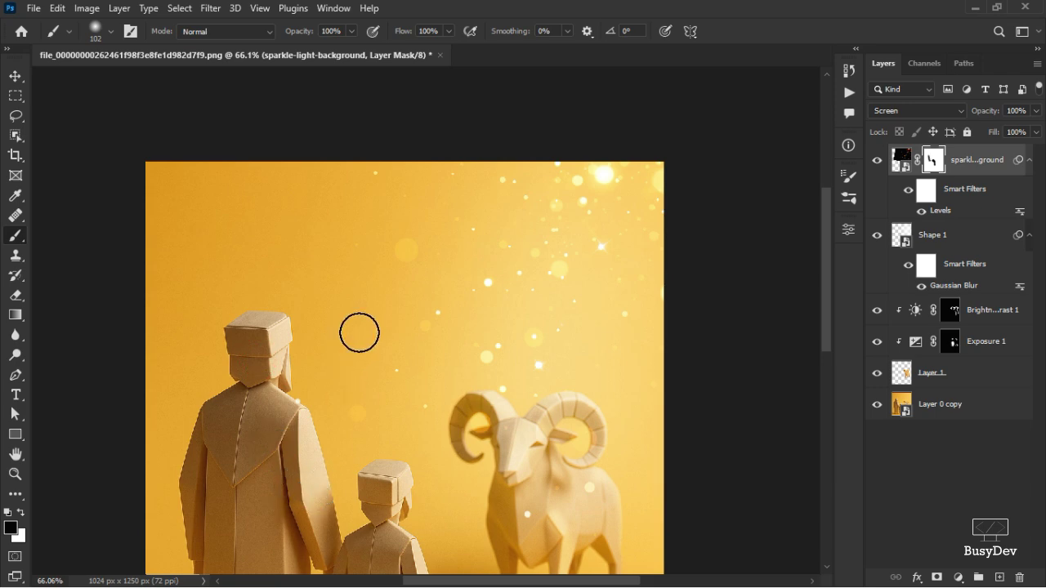
pyautogui.moveTo(367, 323); pyautogui.dragTo(432, 314)
pyautogui.moveTo(458, 187)
pyautogui.mouseDown()
pyautogui.moveTo(418, 218)
pyautogui.moveTo(374, 282)
pyautogui.mouseUp()
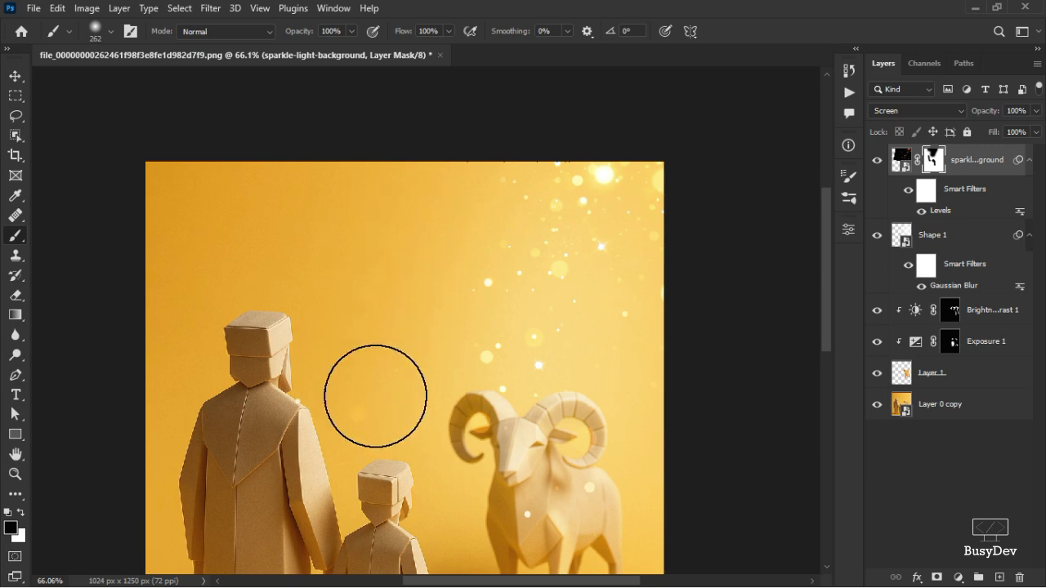
pyautogui.scroll(-2, 358, 388)
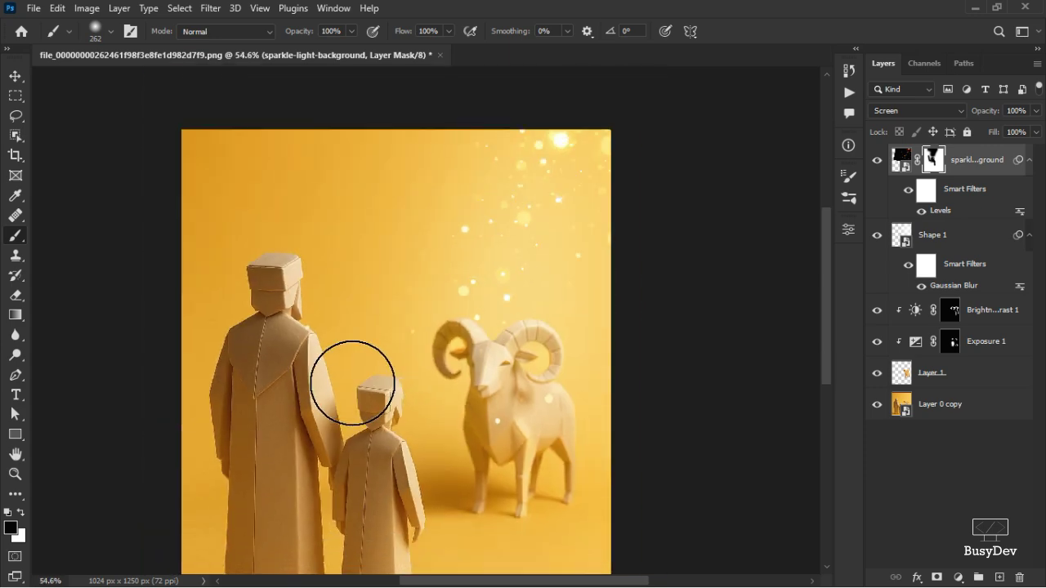
pyautogui.press('v')
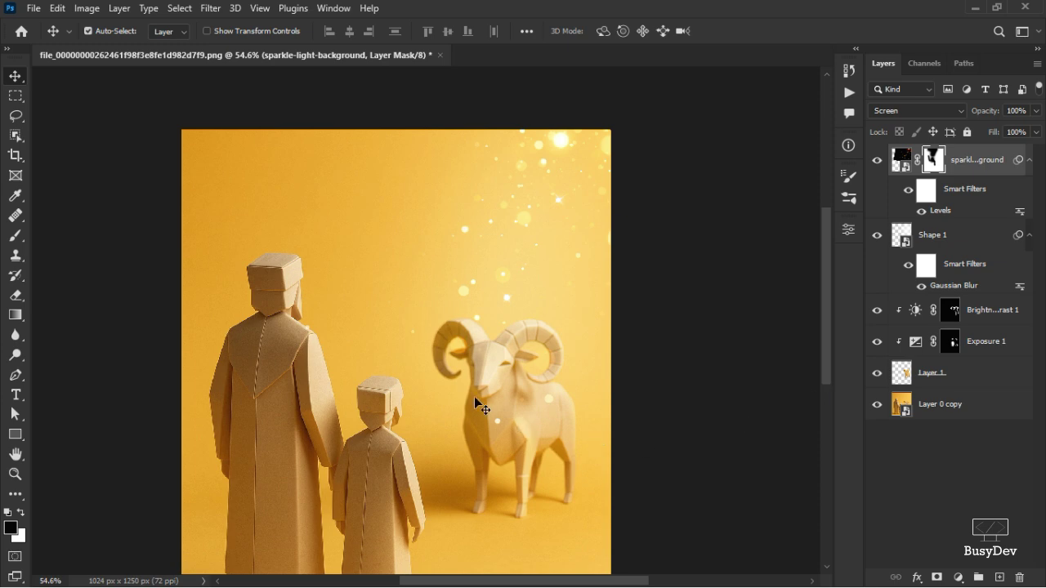
# Add a colorized Hue/Saturation adjustment layer above the sparkles with hue 263, saturation 40 and lightness -4
pyautogui.click(961, 578)
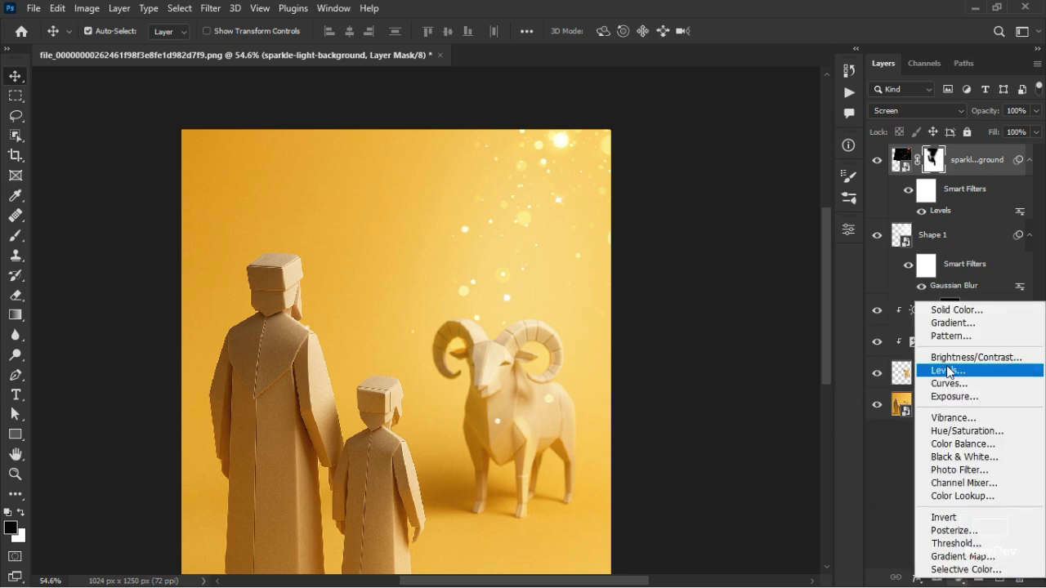
pyautogui.click(960, 431)
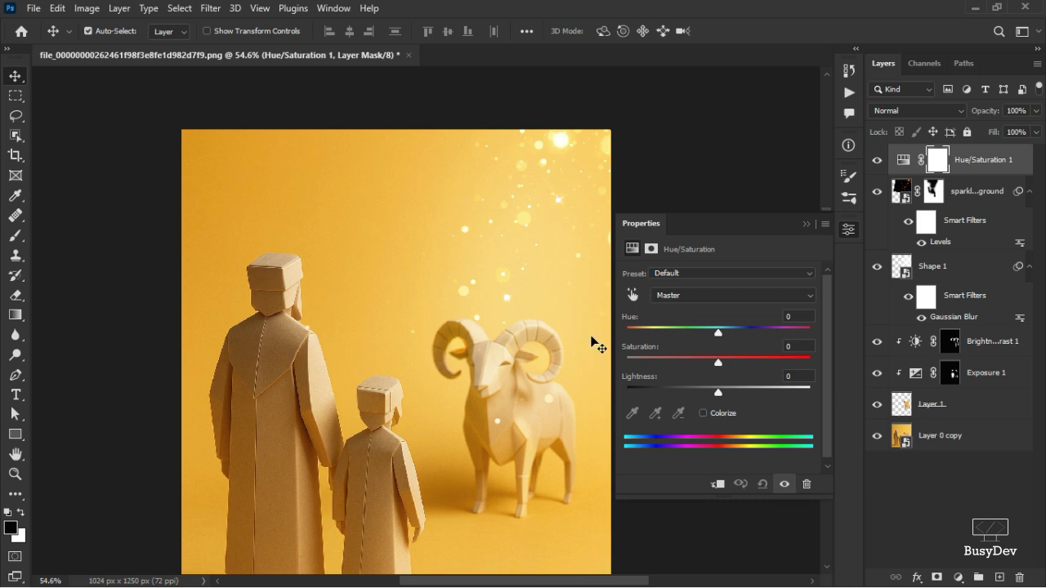
pyautogui.click(703, 413)
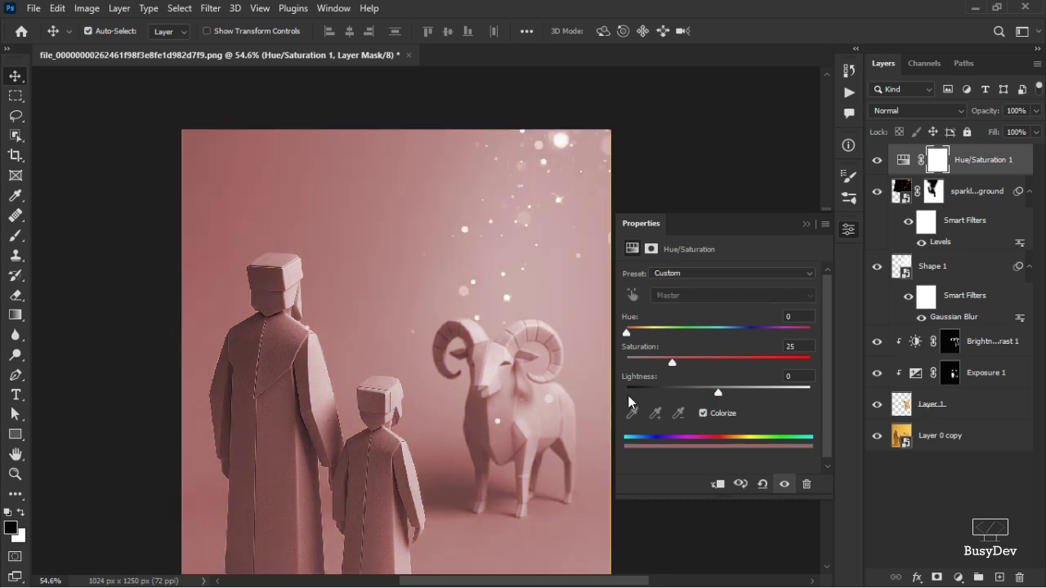
pyautogui.moveTo(629, 319); pyautogui.dragTo(826, 309)
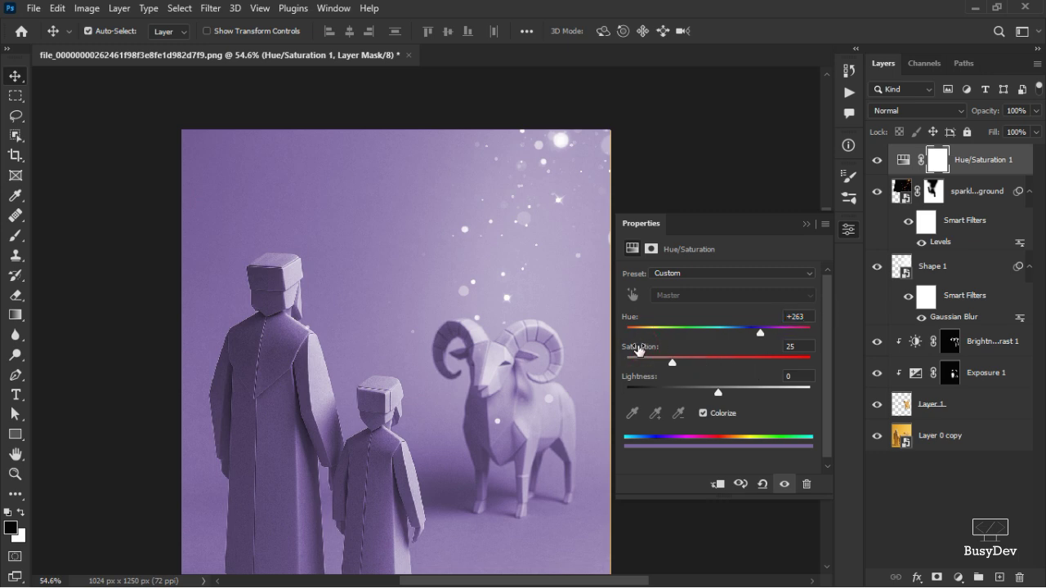
pyautogui.moveTo(639, 350); pyautogui.dragTo(660, 348)
pyautogui.moveTo(653, 350); pyautogui.dragTo(650, 353)
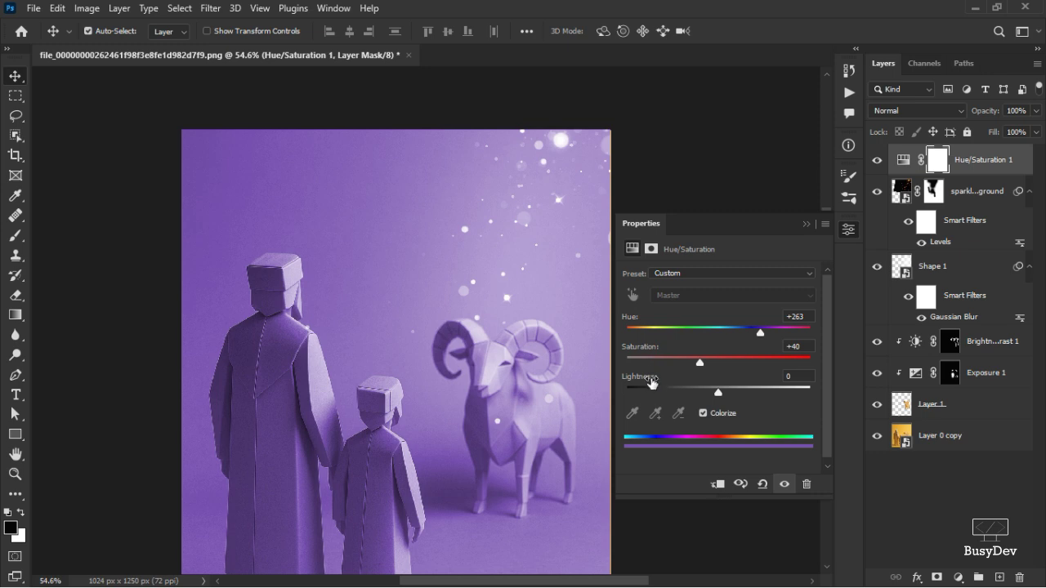
pyautogui.moveTo(643, 381); pyautogui.dragTo(638, 382)
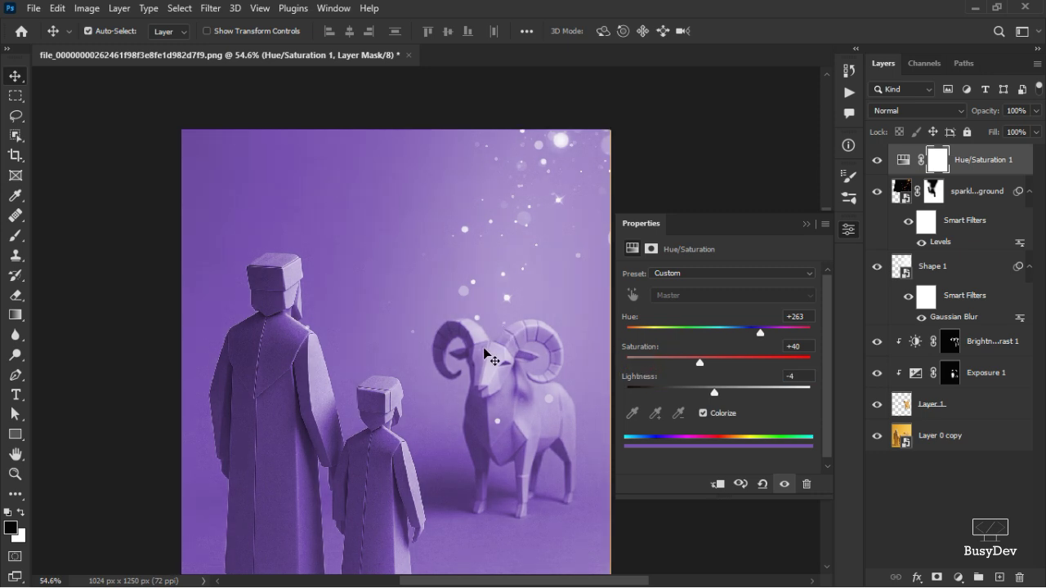
pyautogui.scroll(1, 441, 376)
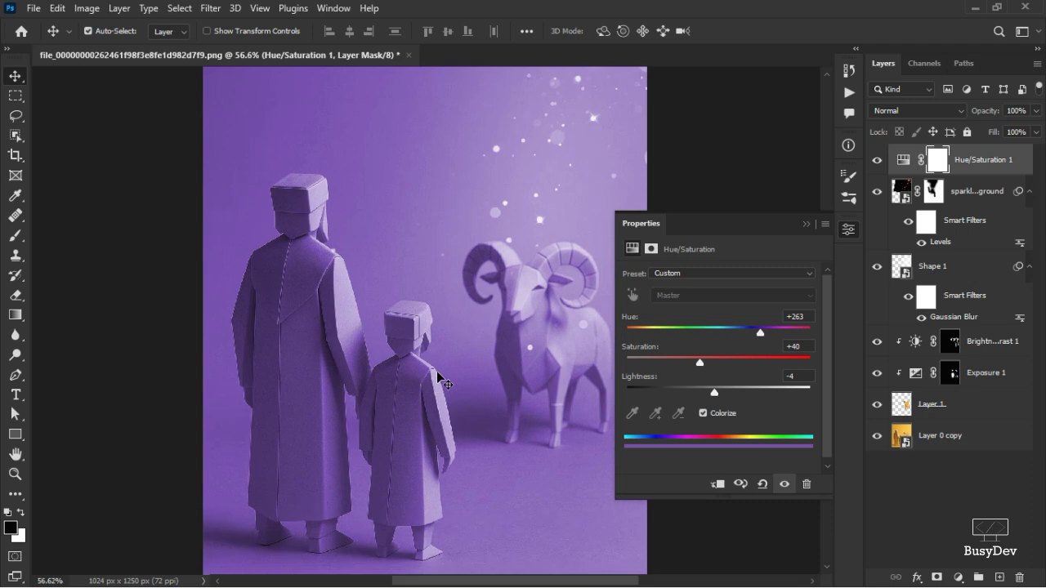
pyautogui.click(845, 232)
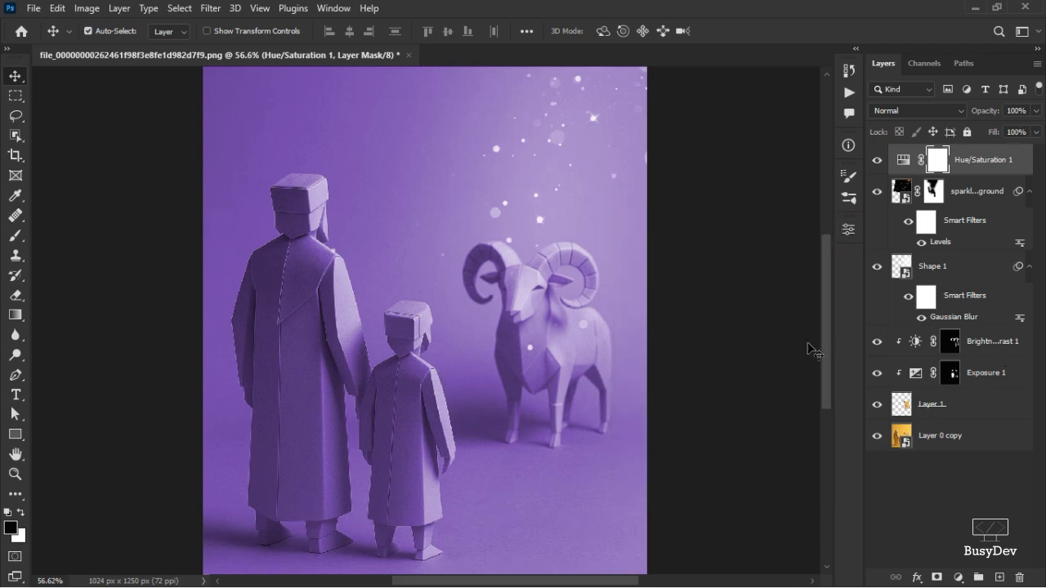
# Group all layers from Hue/Saturation 1 down to Layer 0 copy and name the group BG
pyautogui.scroll(-1, 504, 367)
pyautogui.scroll(1, 572, 355)
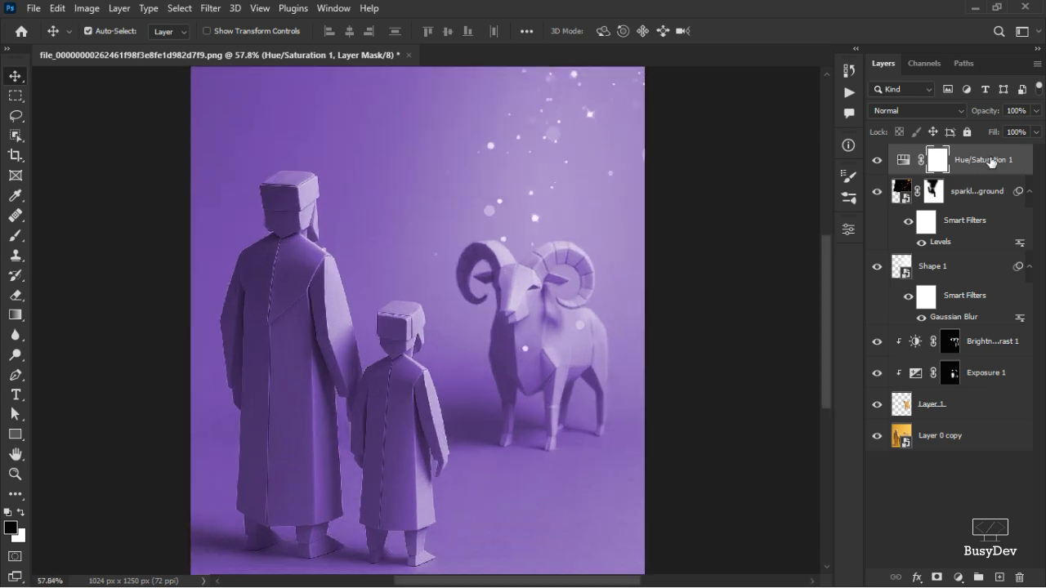
pyautogui.click(903, 159)
pyautogui.scroll(-3, 516, 373)
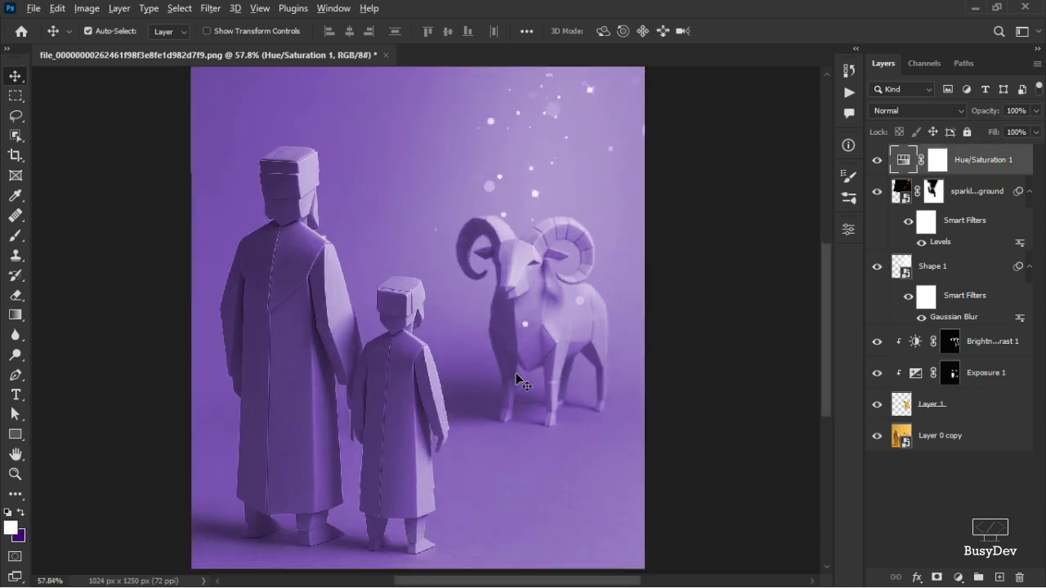
pyautogui.scroll(-3, 517, 374)
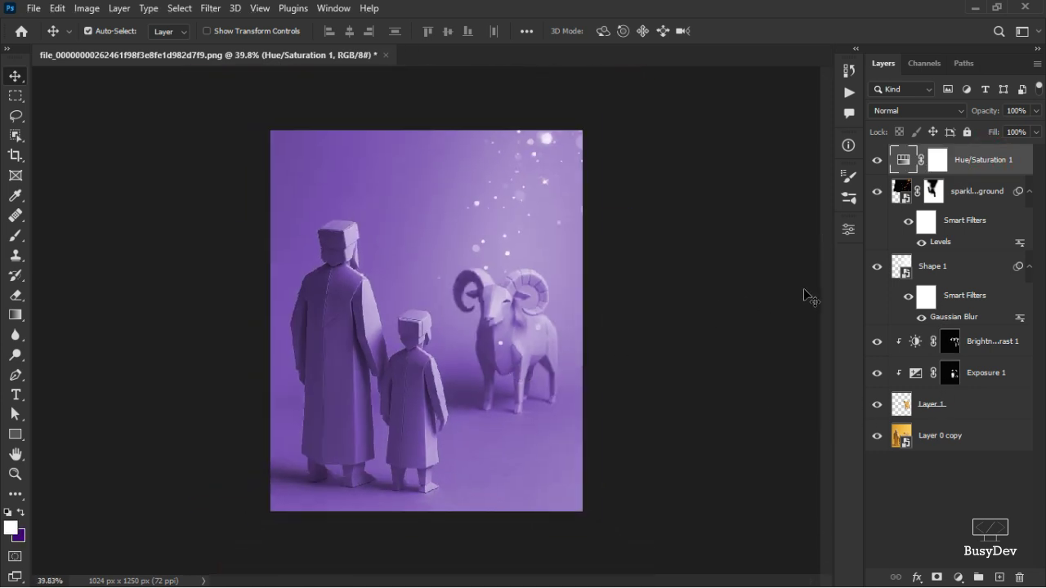
pyautogui.keyDown('shift'); pyautogui.click(970, 447); pyautogui.keyUp('shift')
pyautogui.hotkey('ctrl', 'g')
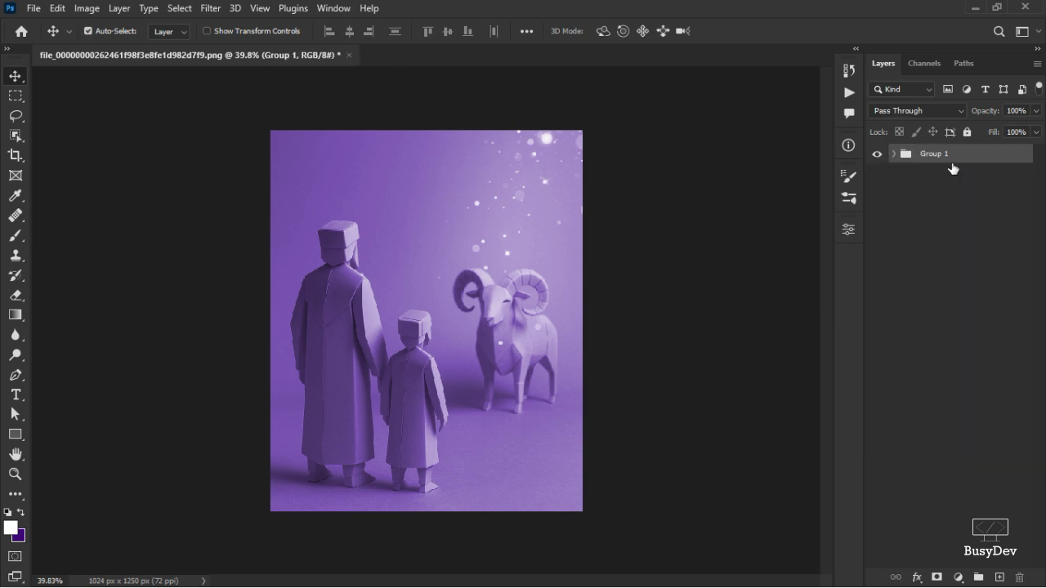
pyautogui.doubleClick(926, 154)
pyautogui.write('BG')
pyautogui.press('Return')
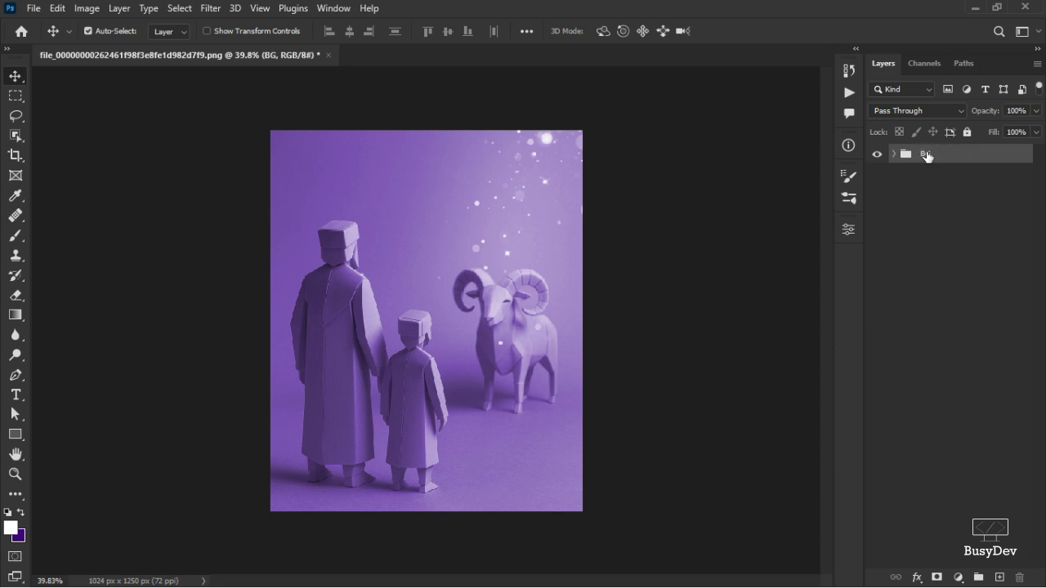
pyautogui.hotkey('ctrl', 't')
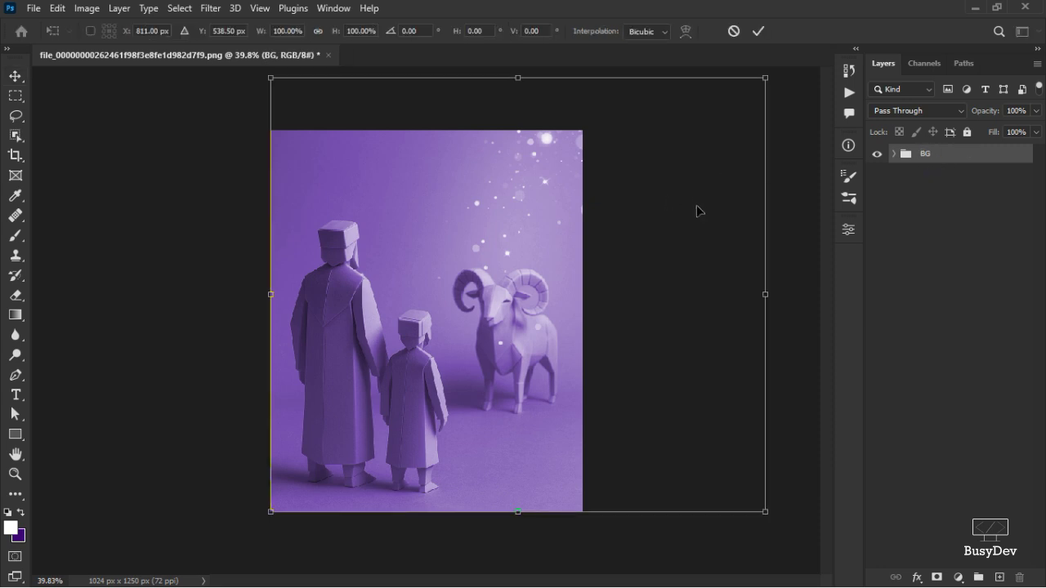
pyautogui.scroll(-2, 677, 259)
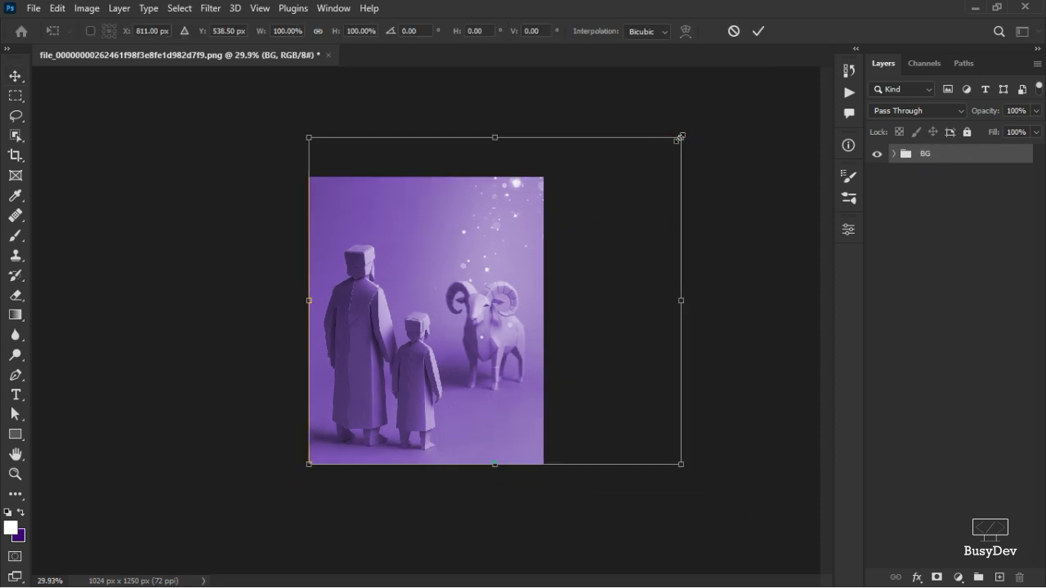
pyautogui.click(679, 138)
pyautogui.click(734, 31)
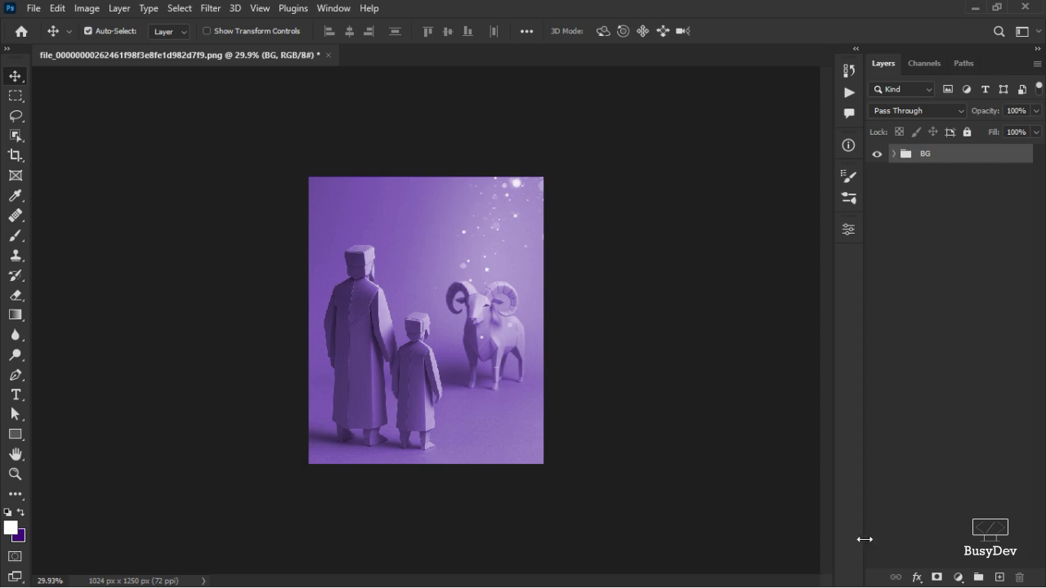
# Create a new layer above the BG group and make dark purple #390077 the foreground colour
pyautogui.click(1000, 578)
pyautogui.scroll(2, 410, 445)
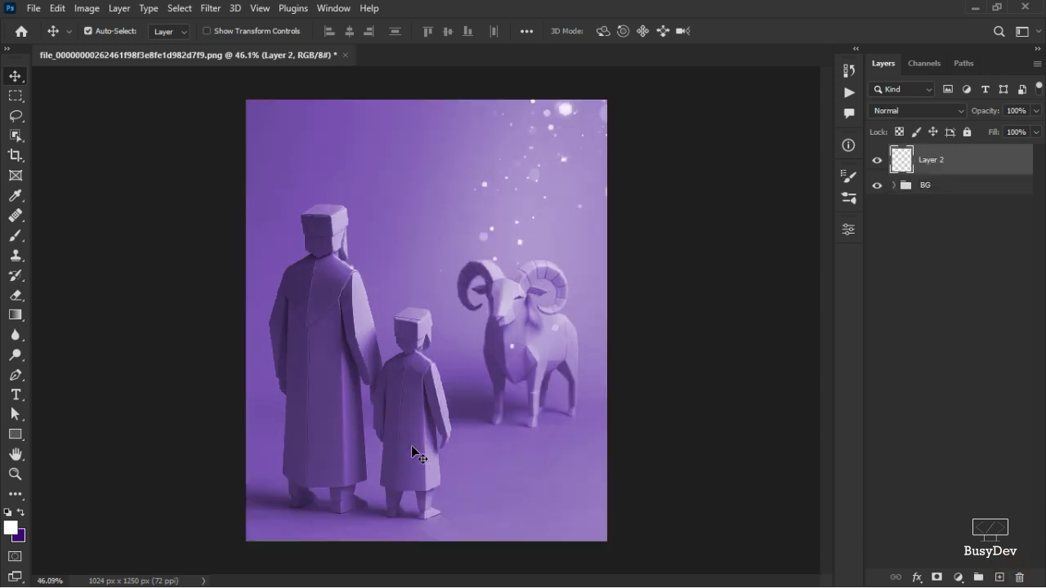
pyautogui.click(21, 512)
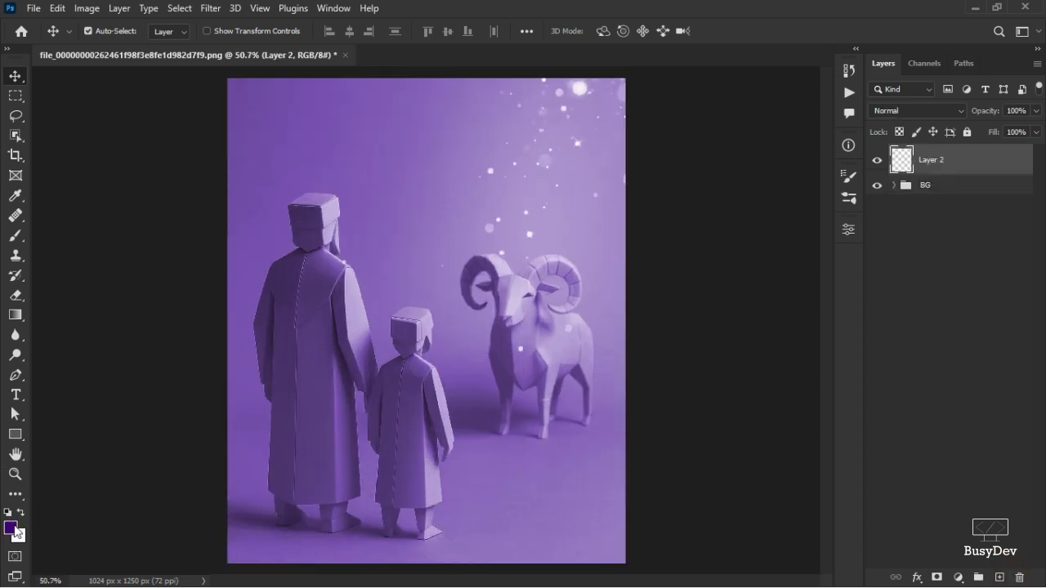
pyautogui.click(11, 527)
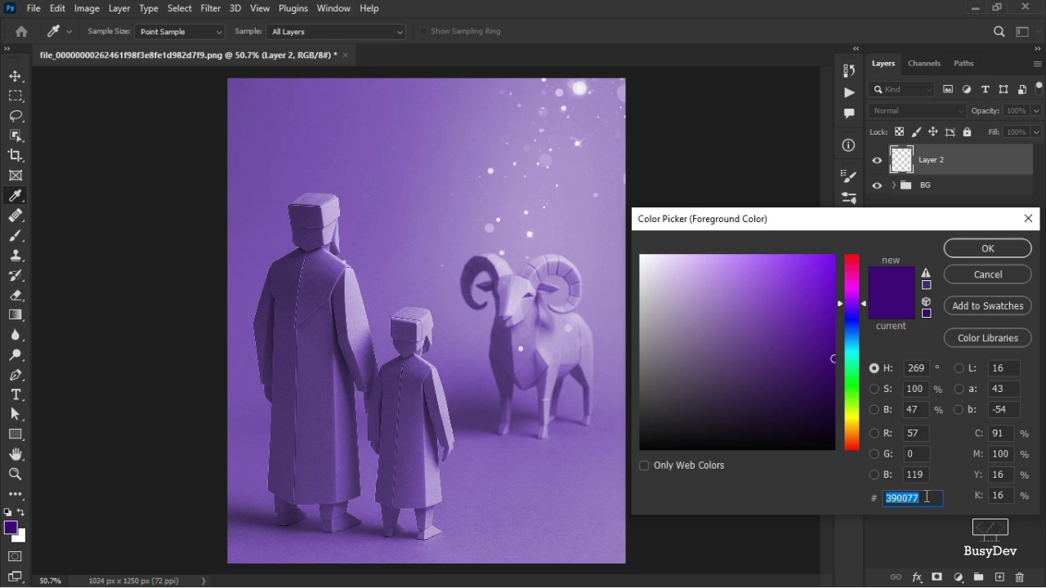
pyautogui.click(983, 272)
pyautogui.press('v')
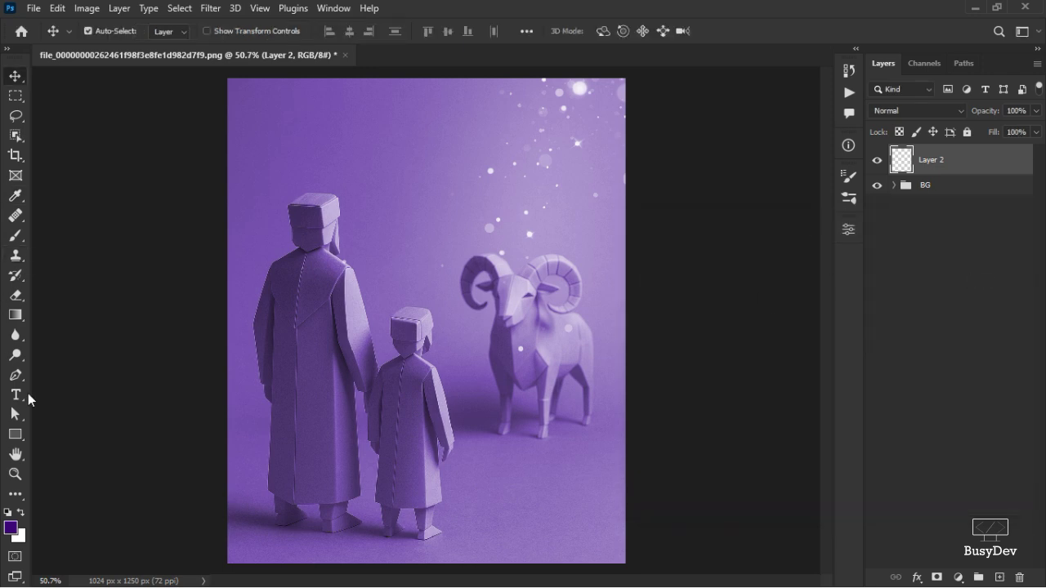
# Paint a soft dark purple fade across the flyer's bottom edge on Layer 2, enlarging the brush to 736
pyautogui.press('b')
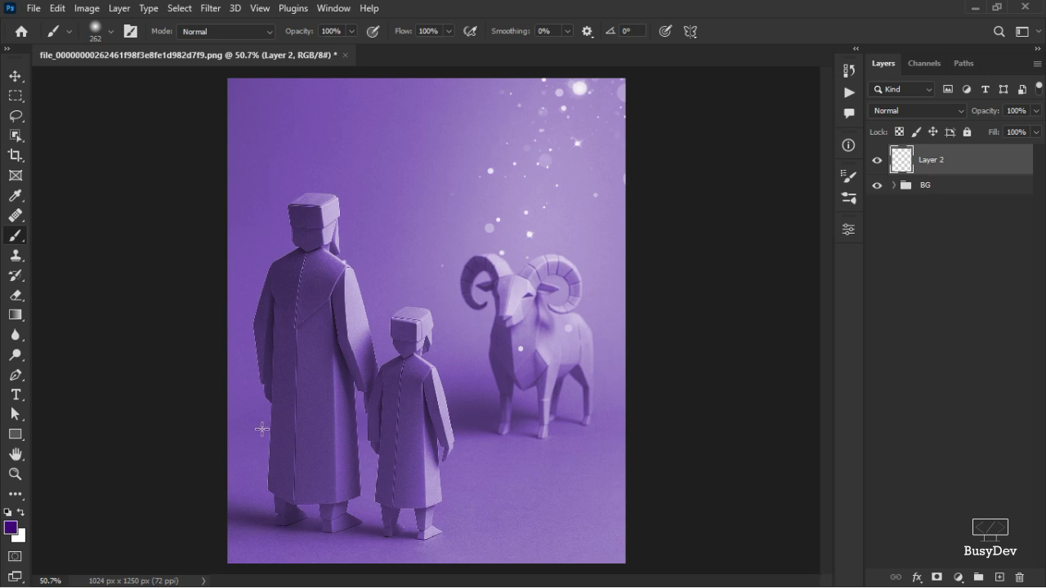
pyautogui.moveTo(275, 432)
pyautogui.mouseDown()
pyautogui.moveTo(377, 415)
pyautogui.moveTo(289, 443)
pyautogui.moveTo(471, 474)
pyautogui.moveTo(579, 448)
pyautogui.mouseUp()
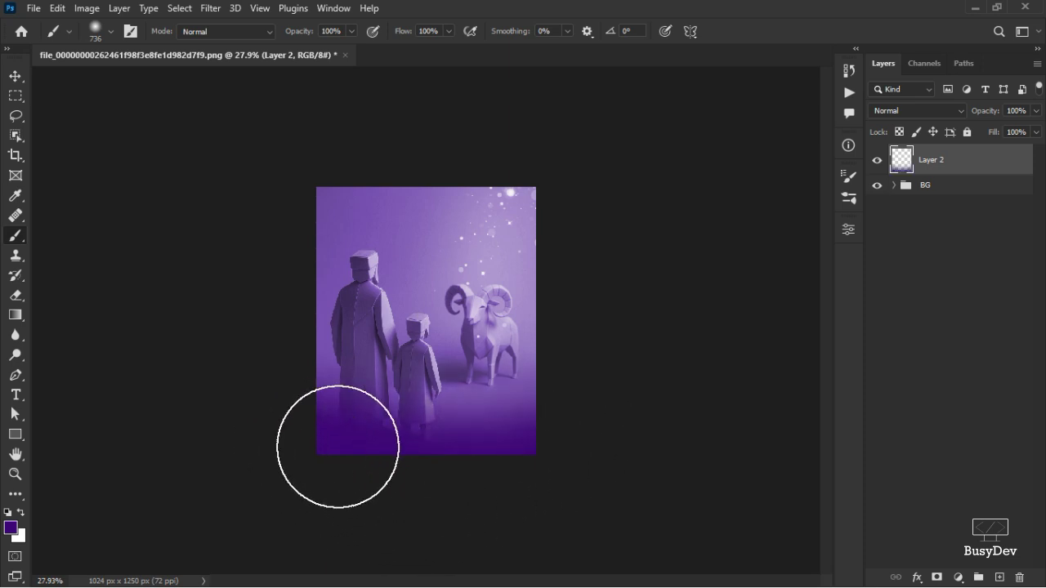
pyautogui.moveTo(339, 448)
pyautogui.mouseDown()
pyautogui.moveTo(456, 465)
pyautogui.moveTo(553, 453)
pyautogui.mouseUp()
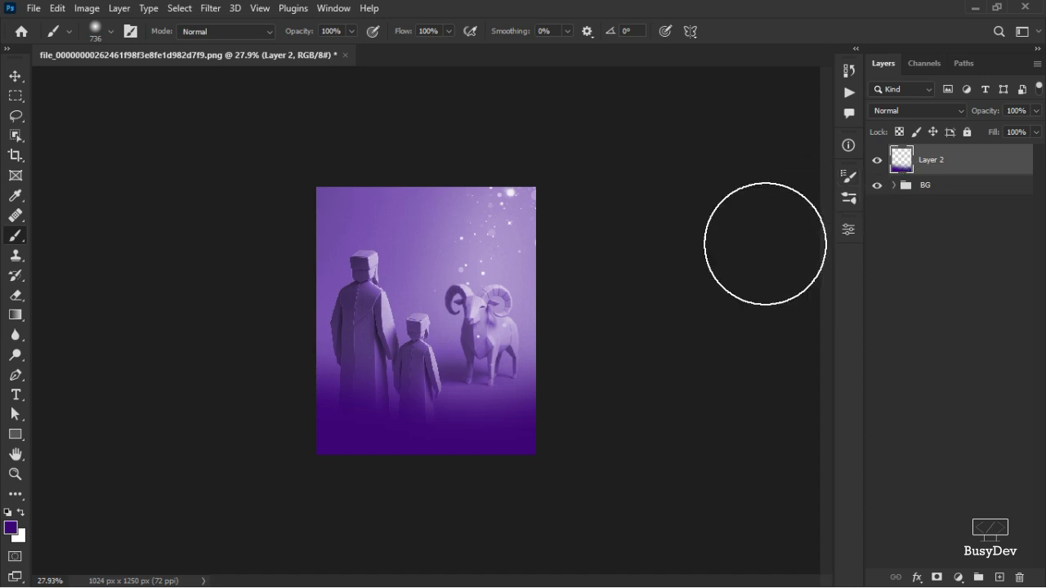
# Lower the opacity of the dark purple fade on Layer 2 to 71%
pyautogui.click(1035, 111)
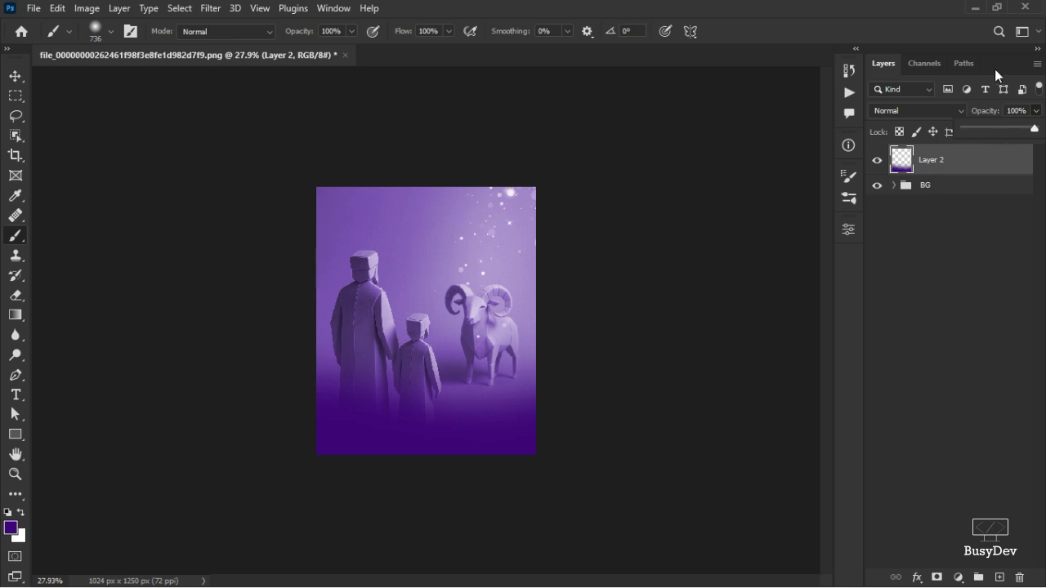
pyautogui.moveTo(1034, 129); pyautogui.dragTo(1015, 133)
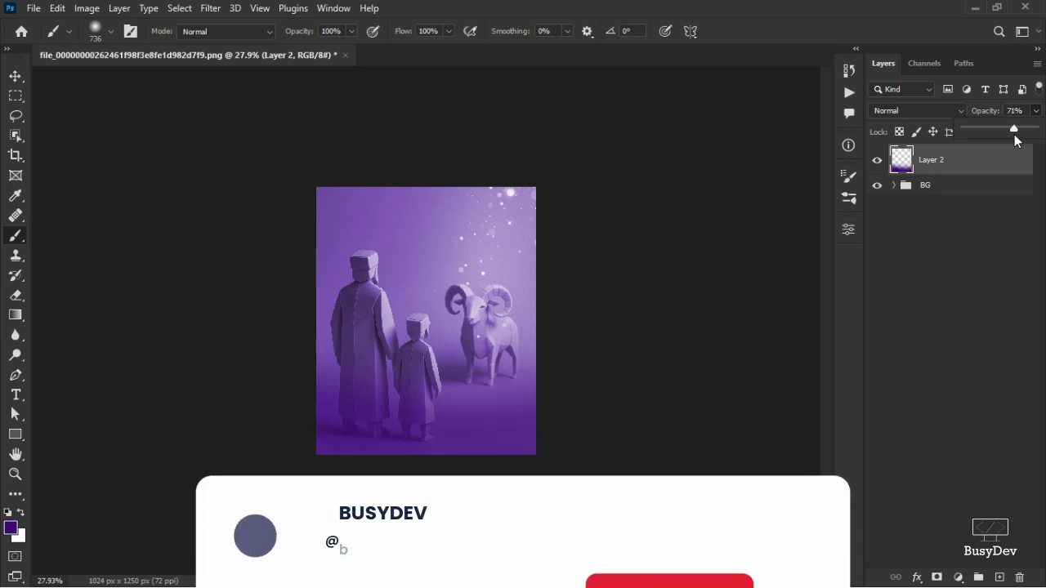
pyautogui.scroll(3, 478, 303)
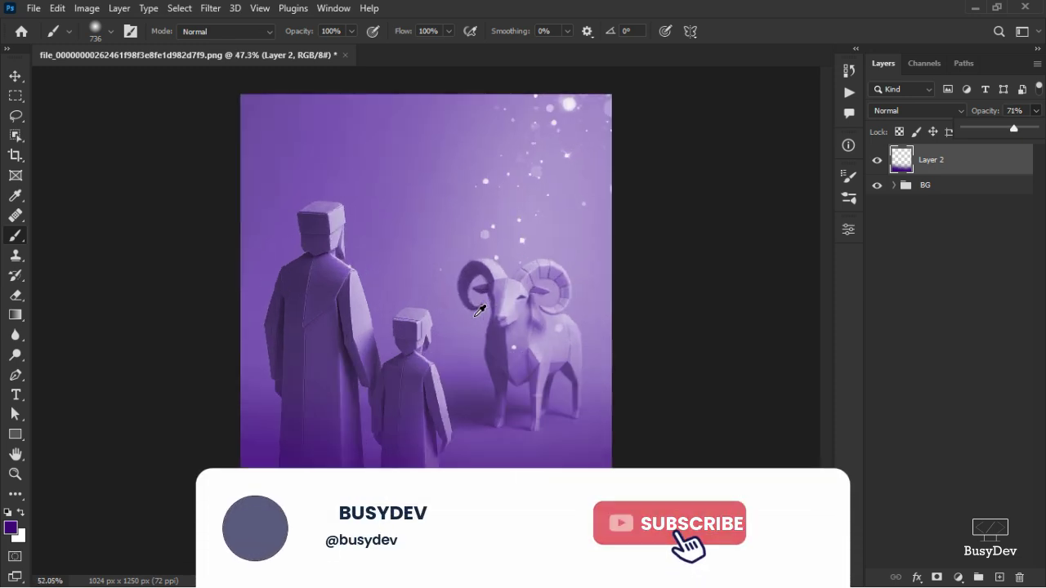
pyautogui.click(848, 228)
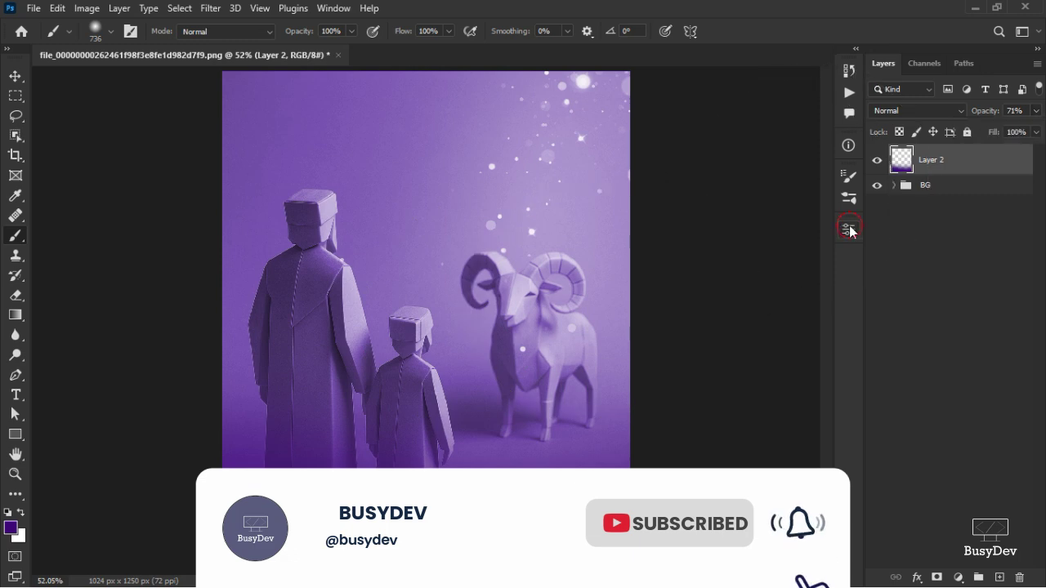
pyautogui.click(848, 228)
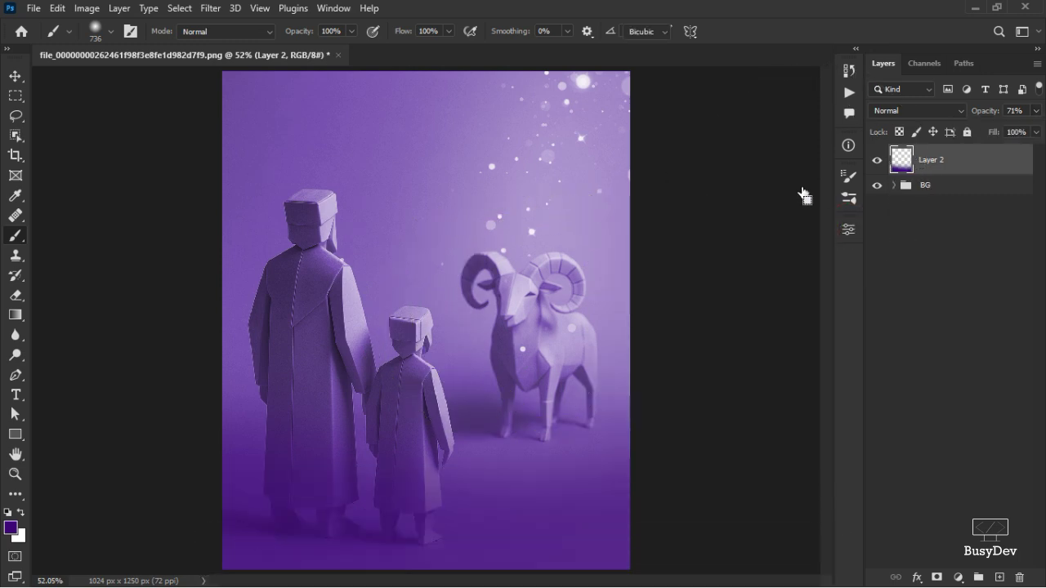
# Shift the purple fade on Layer 2 slightly downward with a free transform
pyautogui.hotkey('ctrl', 't')
pyautogui.moveTo(488, 364)
pyautogui.mouseDown()
pyautogui.moveTo(477, 408)
pyautogui.moveTo(484, 377)
pyautogui.mouseUp()
pyautogui.click(758, 33)
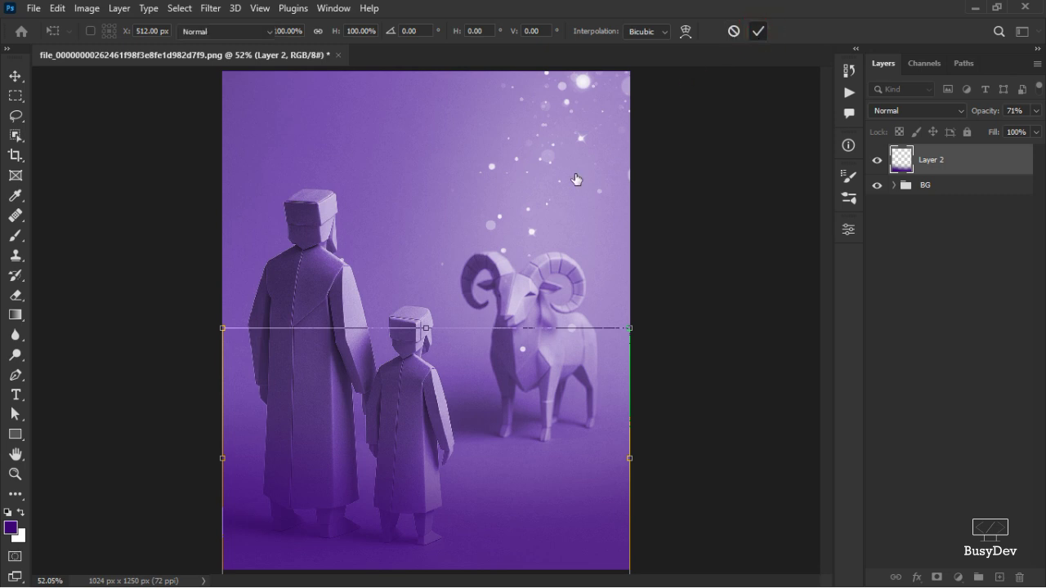
pyautogui.press('v')
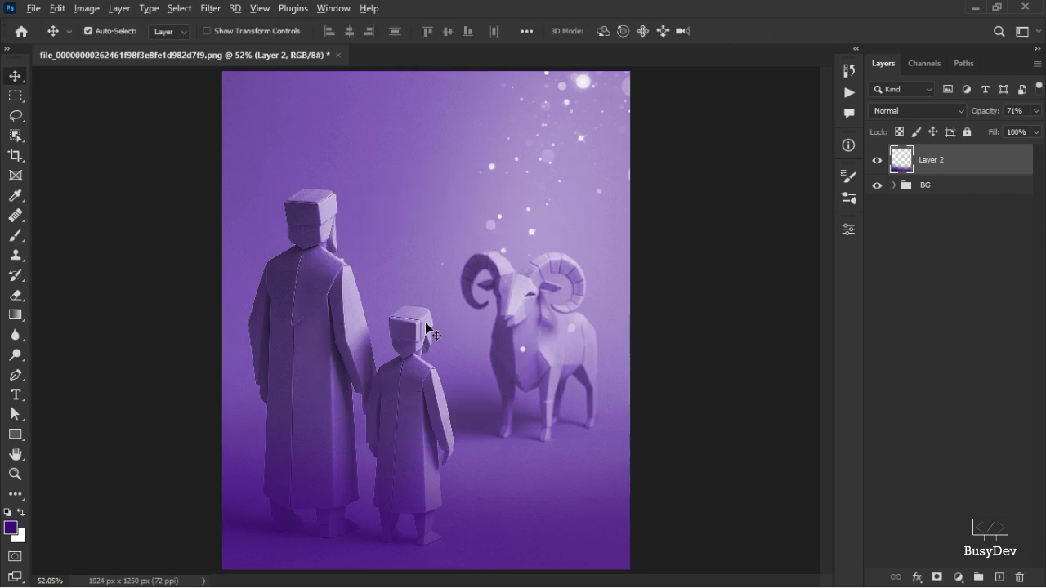
pyautogui.scroll(-2, 425, 335)
pyautogui.moveTo(458, 439); pyautogui.dragTo(511, 443)
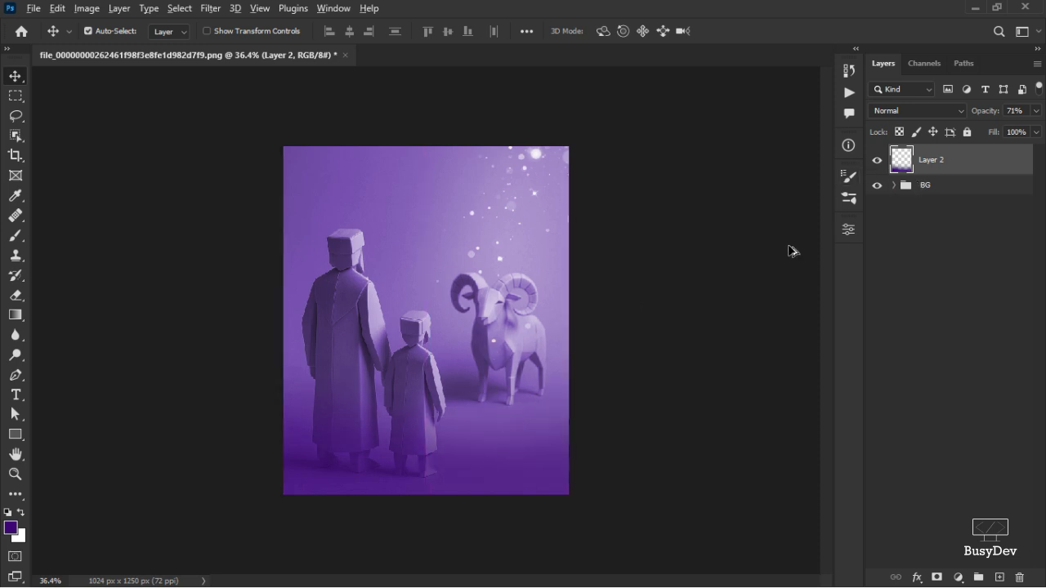
# Place the COPY layer text file from the EID AL-ADHA folder, scaled to 101.62% and moved horizontally to X 546.50 px
pyautogui.hotkey('alt', 'Tab')
pyautogui.moveTo(391, 125); pyautogui.dragTo(433, 312)
pyautogui.hotkey('alt', 'Tab')
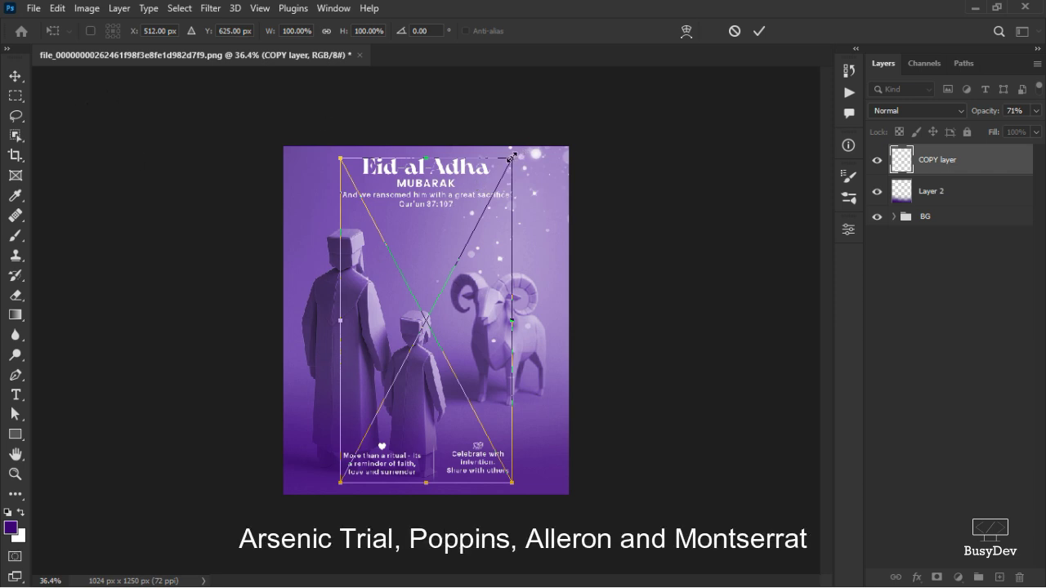
pyautogui.moveTo(509, 157); pyautogui.dragTo(533, 169)
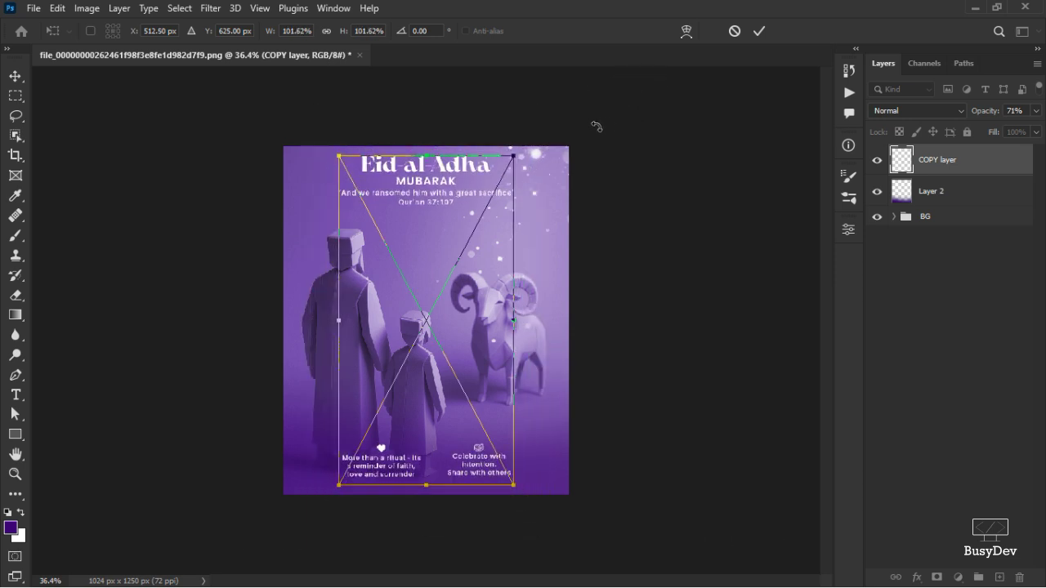
pyautogui.moveTo(460, 273); pyautogui.dragTo(466, 271)
pyautogui.click(758, 31)
# Lower the top edge of the COPY layer text by reducing its height to 97.51%, centred at Y 644.50 px
pyautogui.scroll(4, 470, 276)
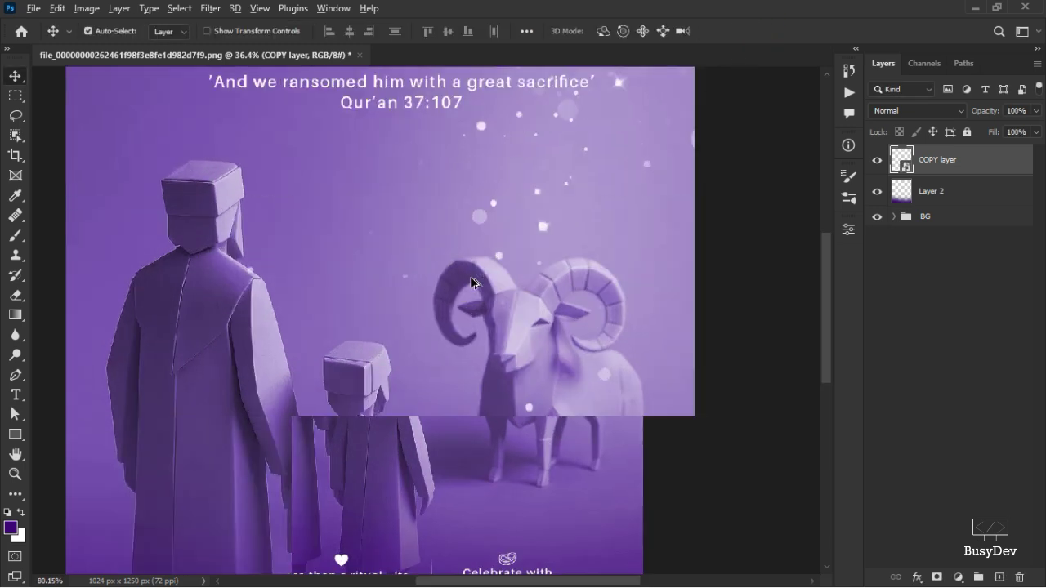
pyautogui.scroll(-1, 432, 276)
pyautogui.scroll(-5, 430, 274)
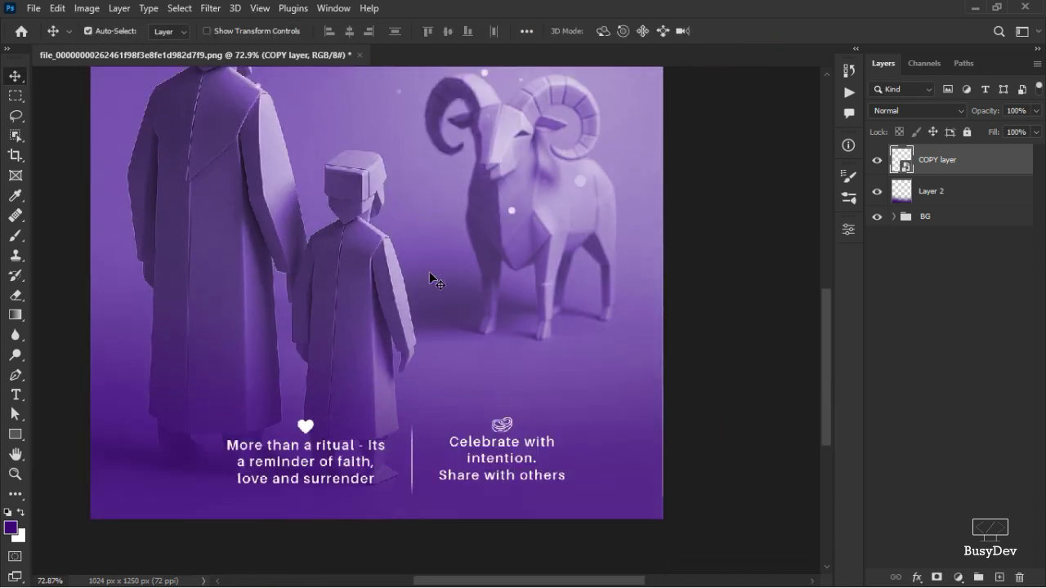
pyautogui.scroll(5, 429, 271)
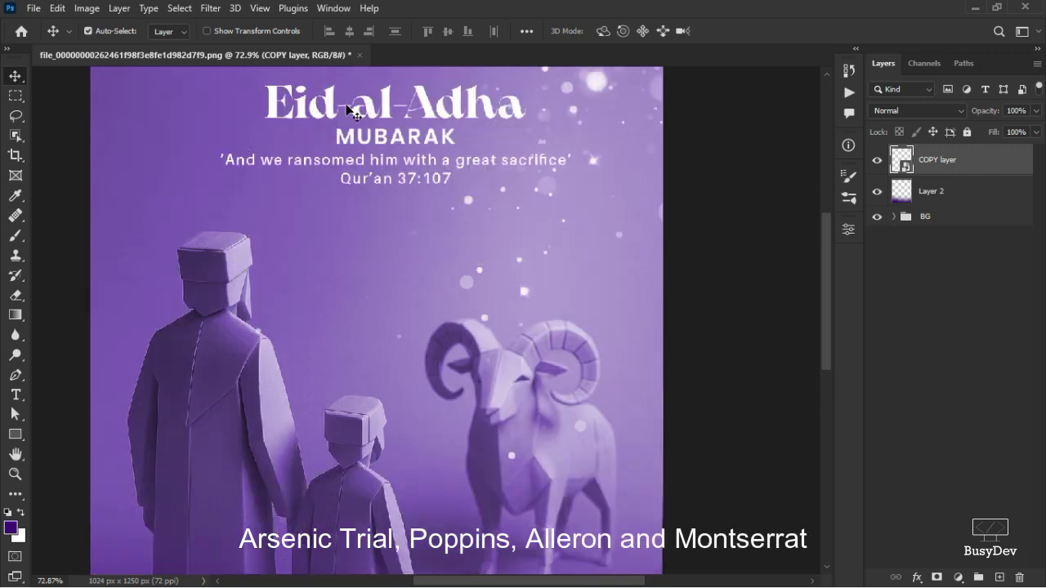
pyautogui.scroll(1, 351, 123)
pyautogui.scroll(-1, 439, 196)
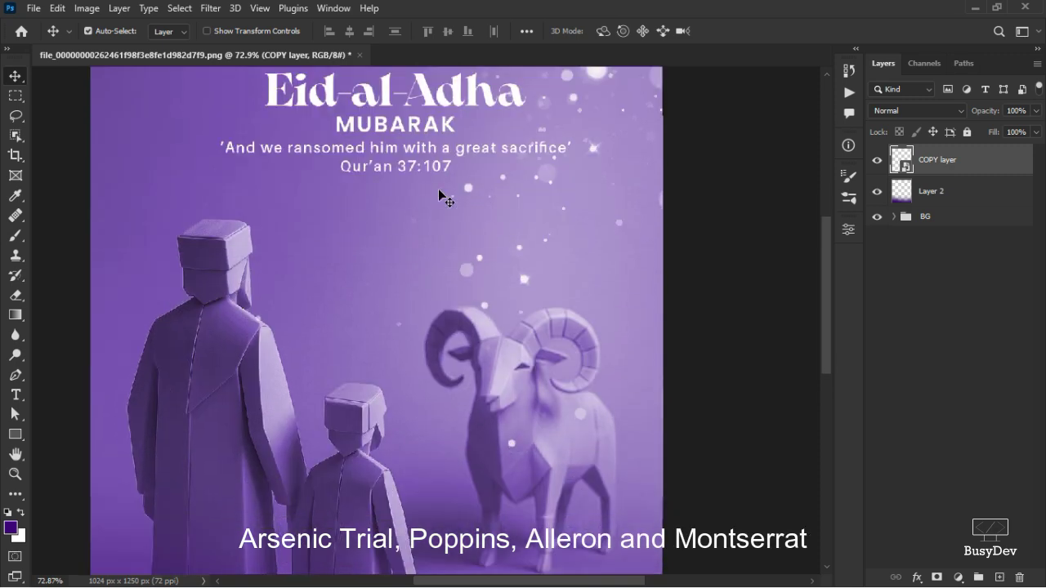
pyautogui.hotkey('ctrl', 't')
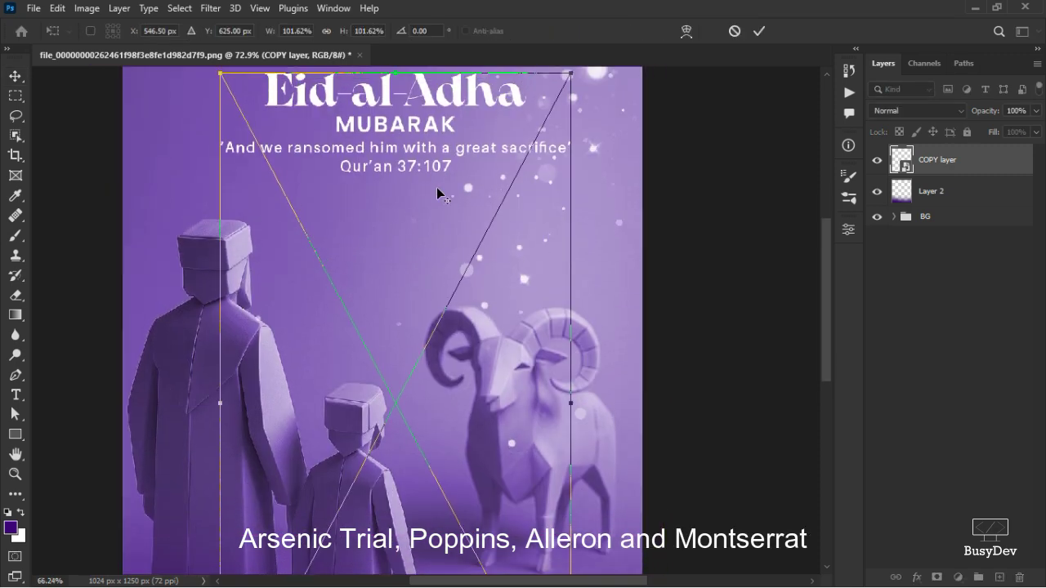
pyautogui.hotkey('ctrl', '0')
pyautogui.moveTo(438, 111); pyautogui.dragTo(439, 130)
pyautogui.moveTo(516, 162); pyautogui.dragTo(503, 179)
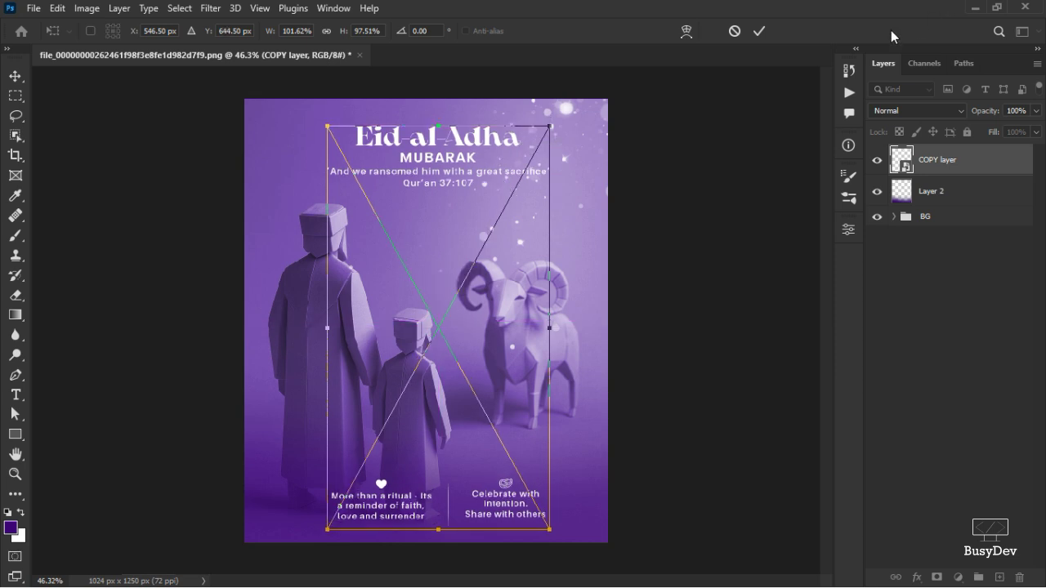
pyautogui.click(759, 31)
# Examine the heading, verse and bottom captions against the flyer's figures and ram, both close up and as a whole
pyautogui.scroll(3, 433, 249)
pyautogui.scroll(-2, 425, 241)
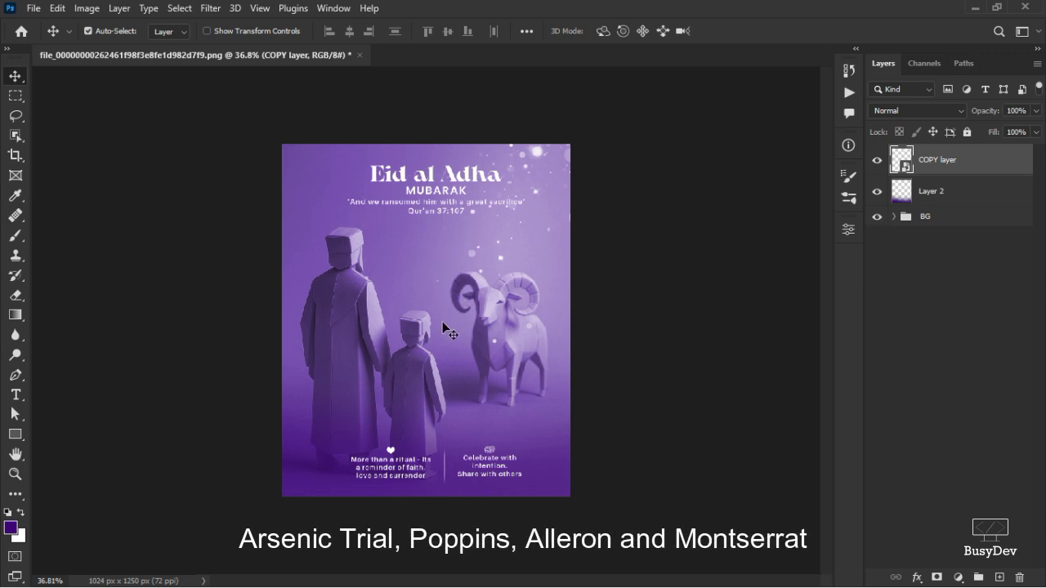
pyautogui.scroll(5, 442, 215)
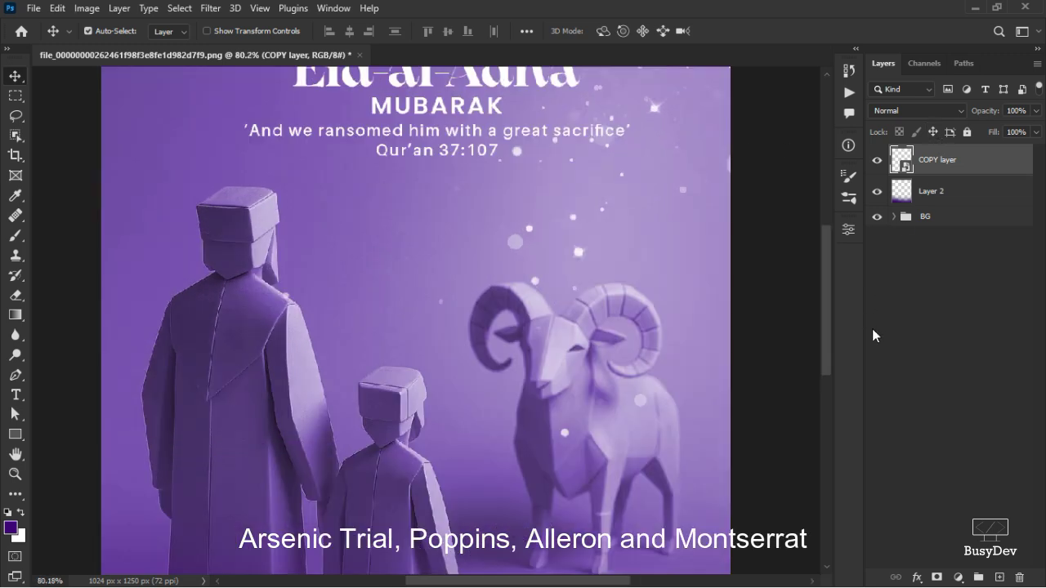
pyautogui.moveTo(825, 323); pyautogui.dragTo(825, 286)
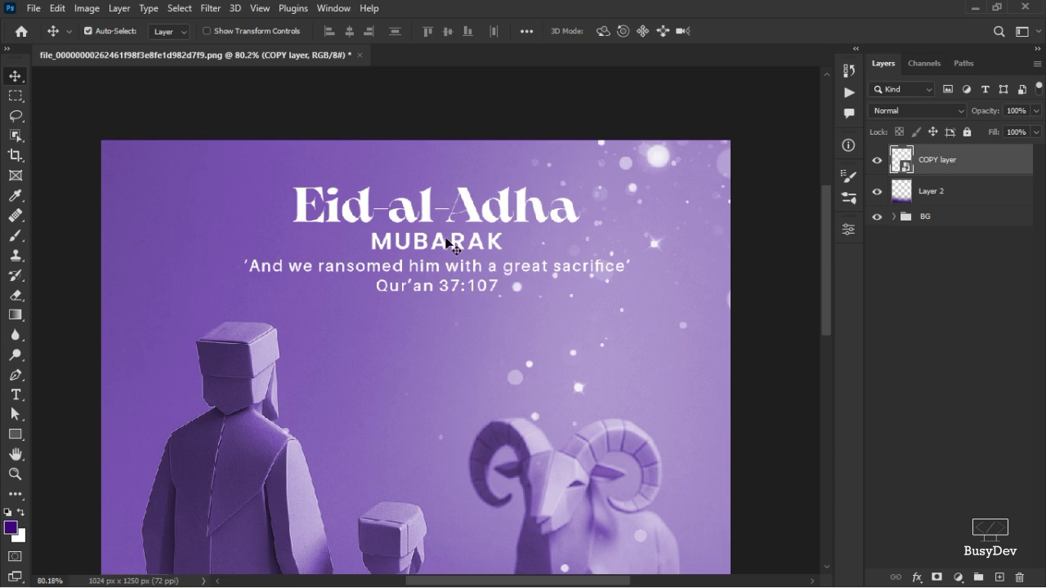
pyautogui.scroll(-5, 450, 240)
pyautogui.scroll(3, 449, 246)
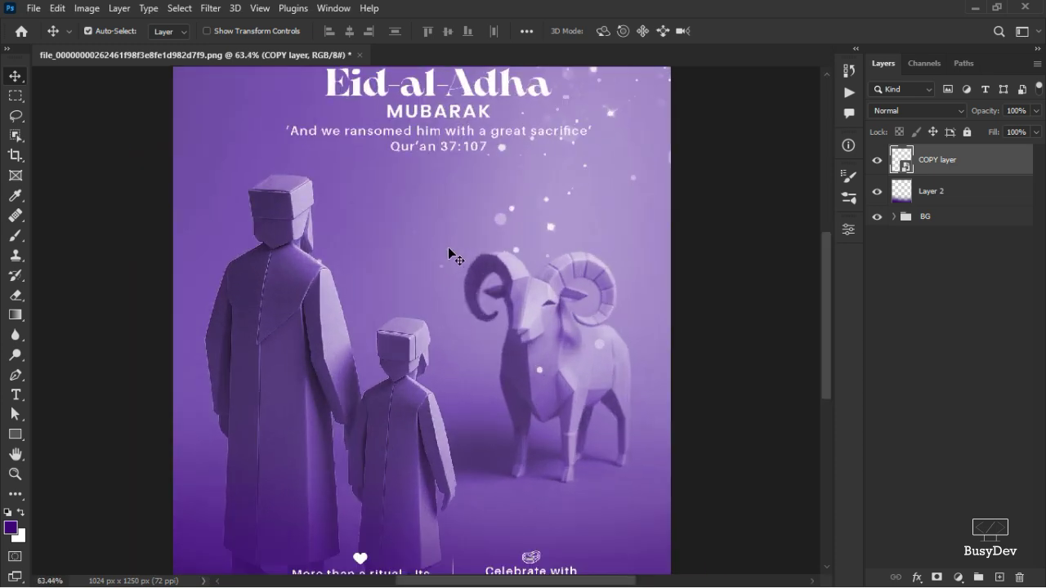
pyautogui.scroll(-2, 475, 245)
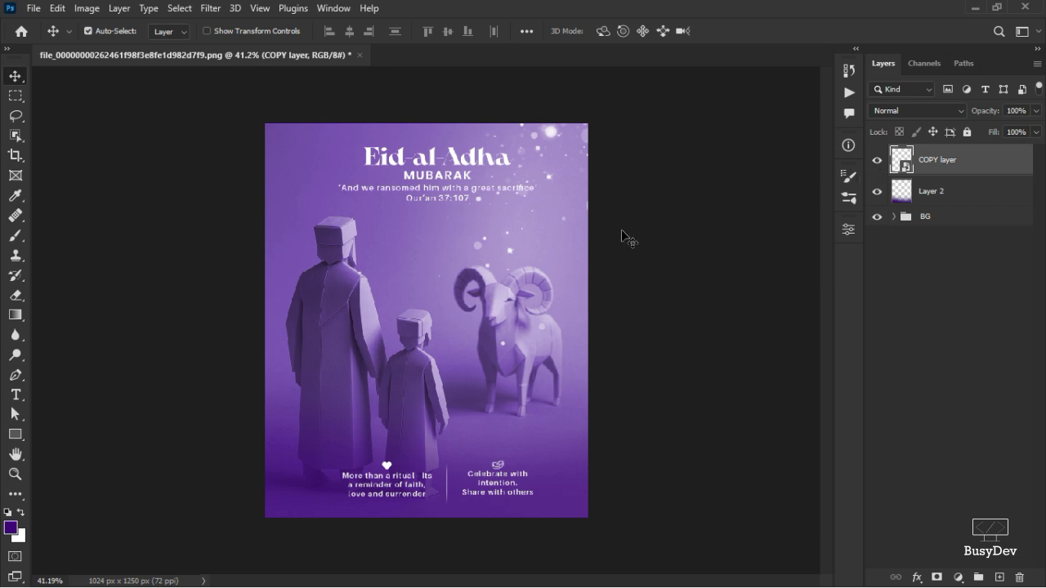
pyautogui.scroll(3, 442, 318)
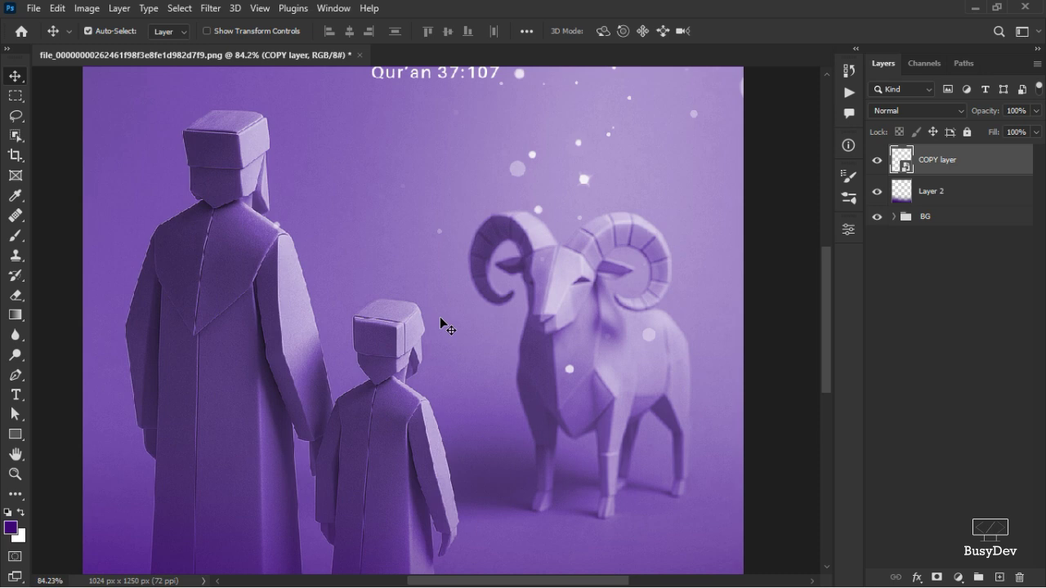
# Place the blue close-up-photography-negative texture from the EID AL-ADHA folder above COPY layer and scale it to 231.08% to cover the canvas
pyautogui.hotkey('alt', 'Tab')
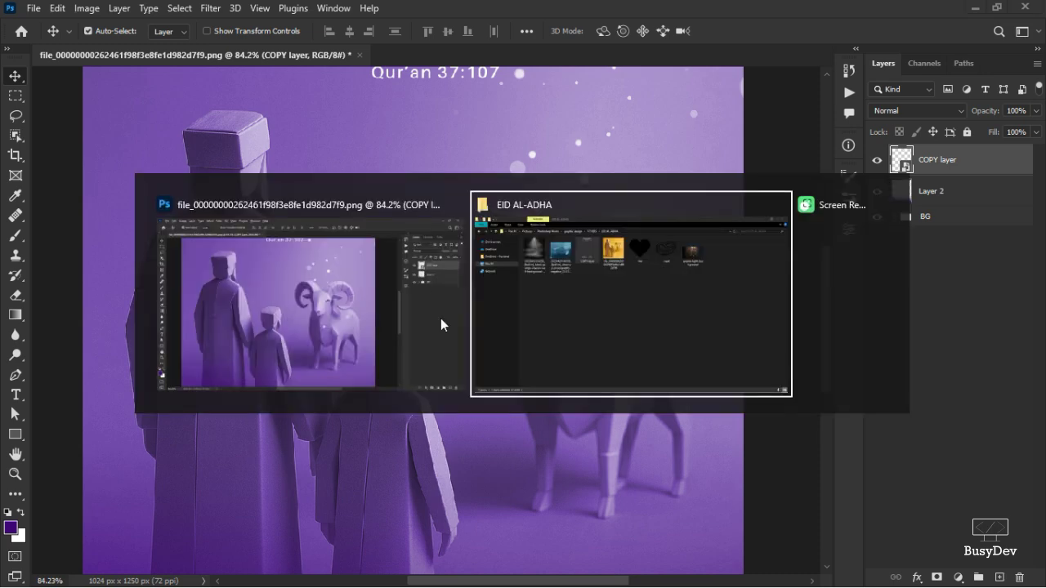
pyautogui.moveTo(290, 125); pyautogui.dragTo(380, 296)
pyautogui.hotkey('alt', 'Tab')
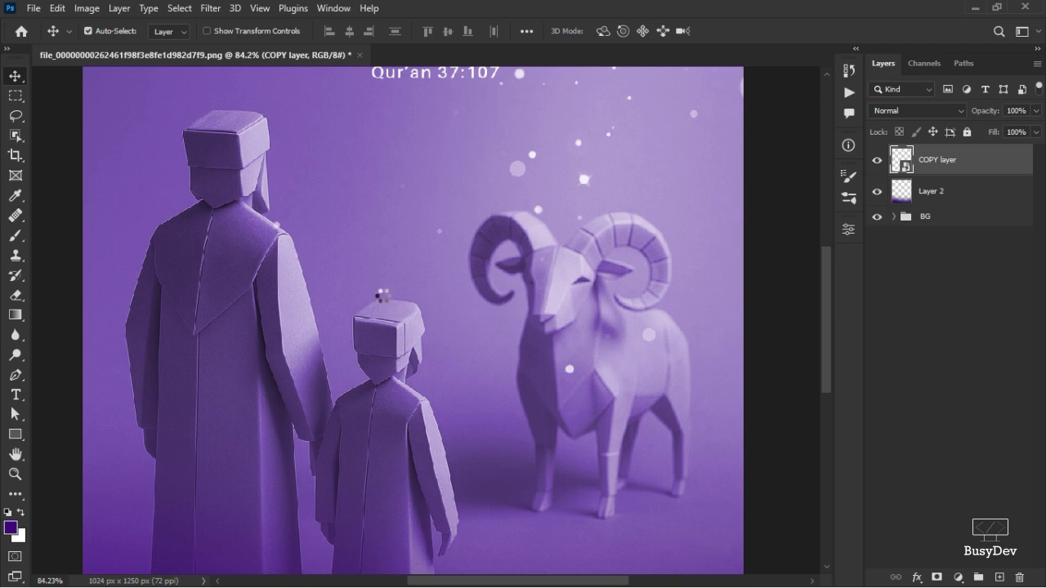
pyautogui.scroll(-3, 412, 300)
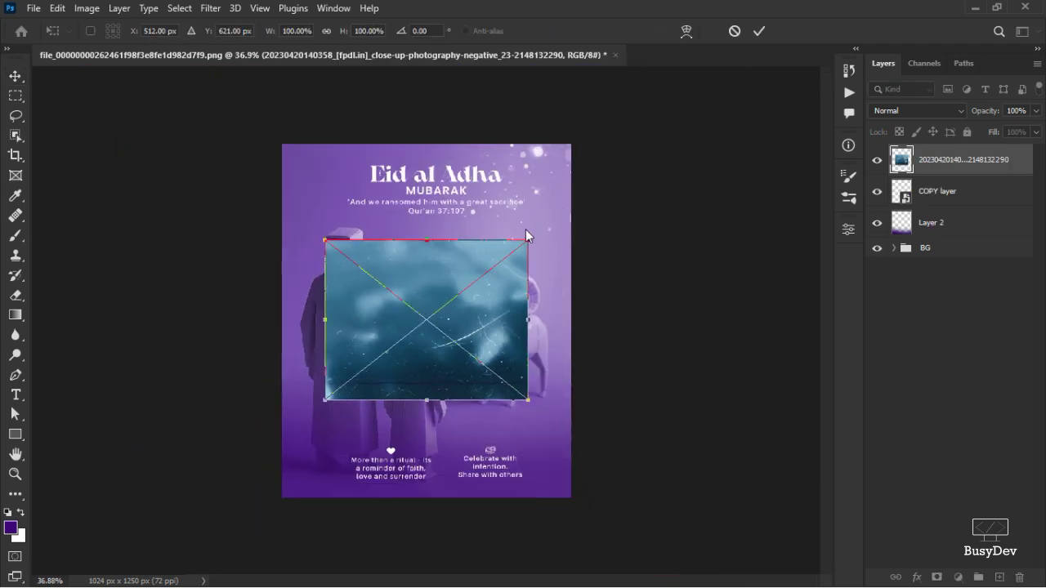
pyautogui.moveTo(529, 240); pyautogui.dragTo(625, 148)
pyautogui.moveTo(640, 135); pyautogui.dragTo(641, 134)
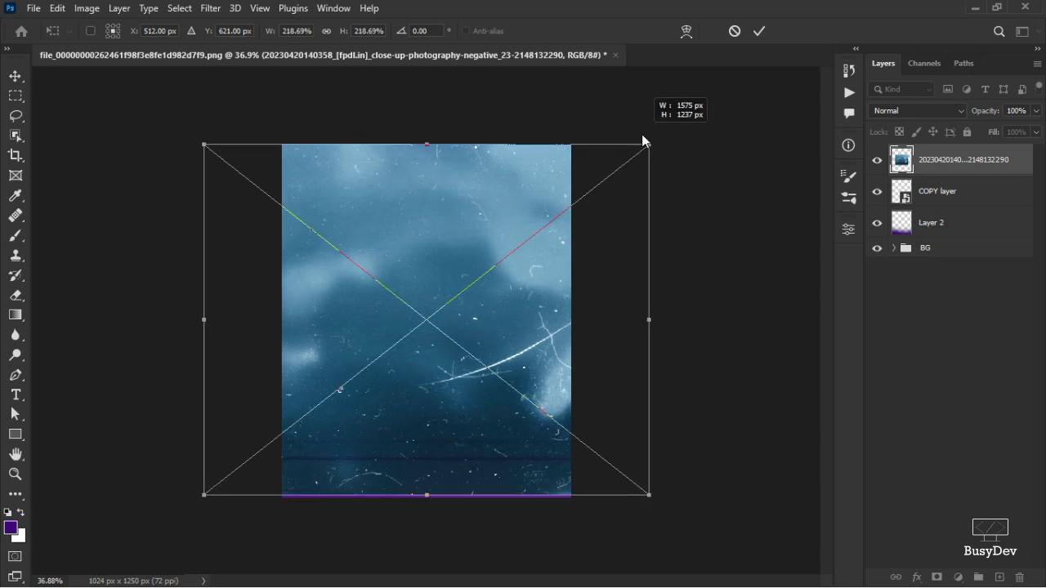
pyautogui.click(757, 33)
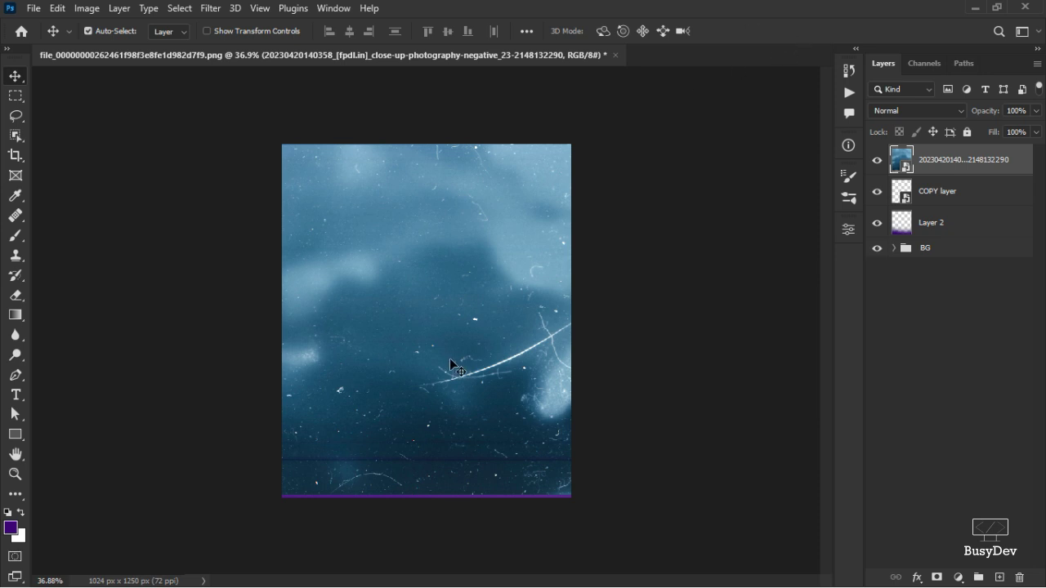
pyautogui.hotkey('ctrl', 't')
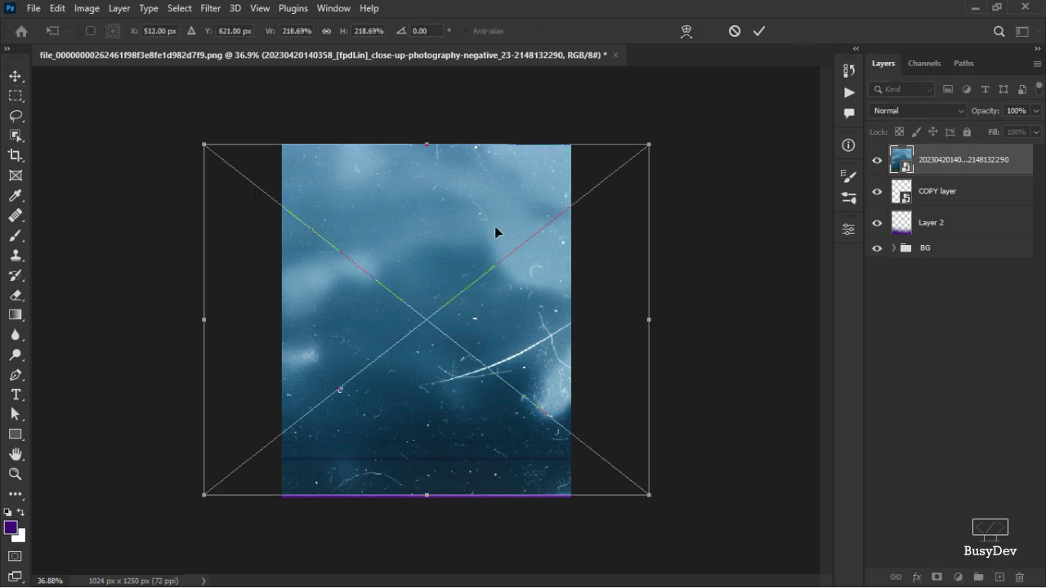
pyautogui.moveTo(654, 145); pyautogui.dragTo(662, 136)
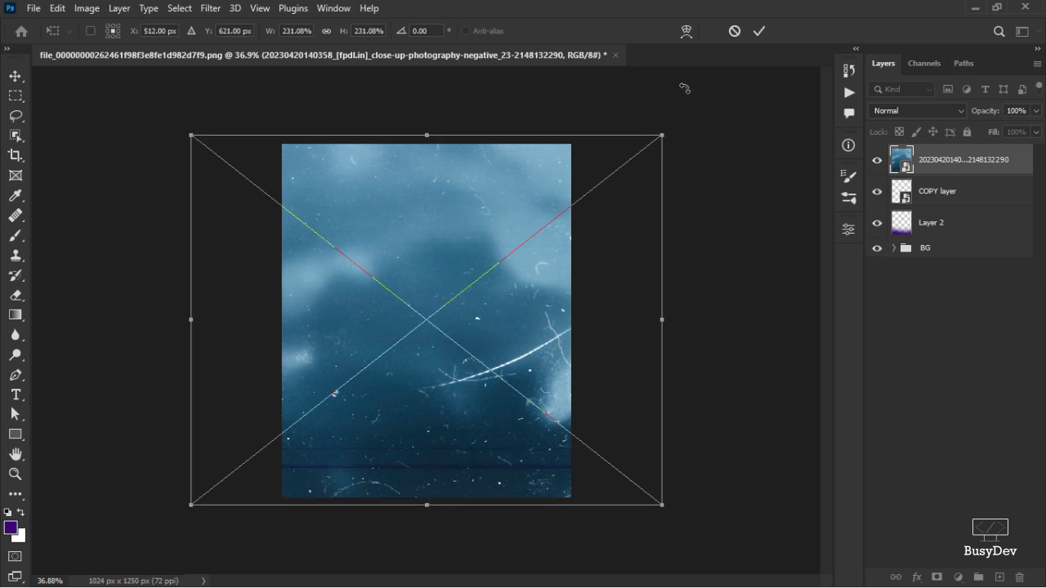
pyautogui.click(759, 31)
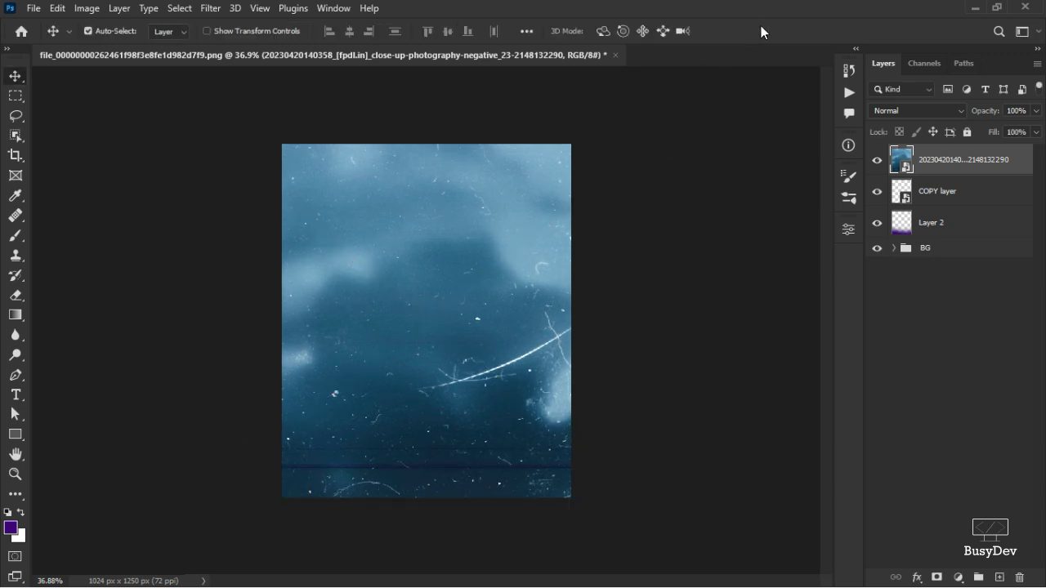
# Set the texture layer's blend mode to Color Dodge, inspect the blend over the flyer and reselect the layer
pyautogui.click(947, 112)
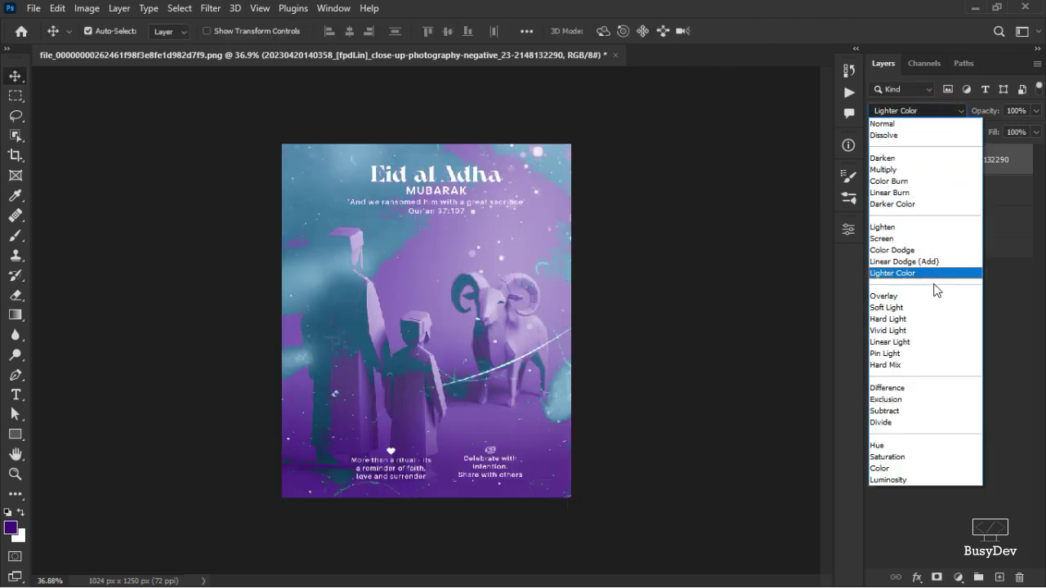
pyautogui.click(938, 251)
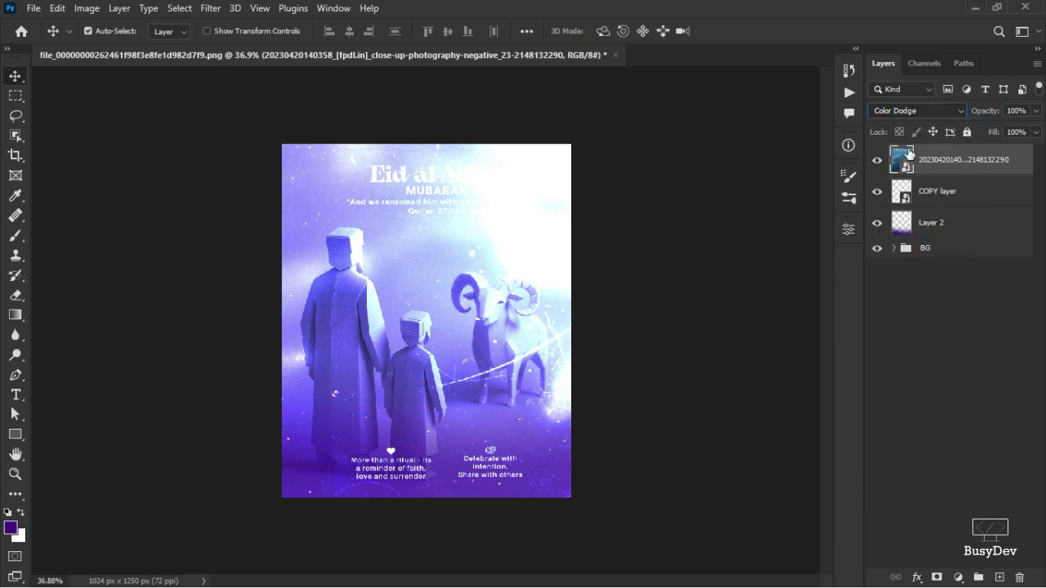
pyautogui.click(623, 294)
pyautogui.scroll(3, 495, 330)
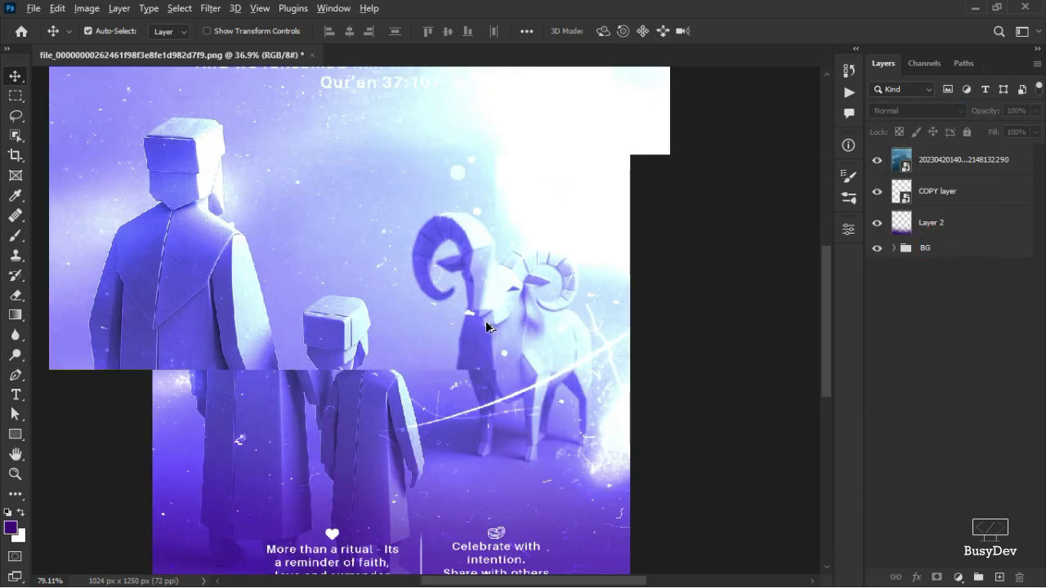
pyautogui.scroll(-2, 486, 327)
pyautogui.scroll(-1, 488, 329)
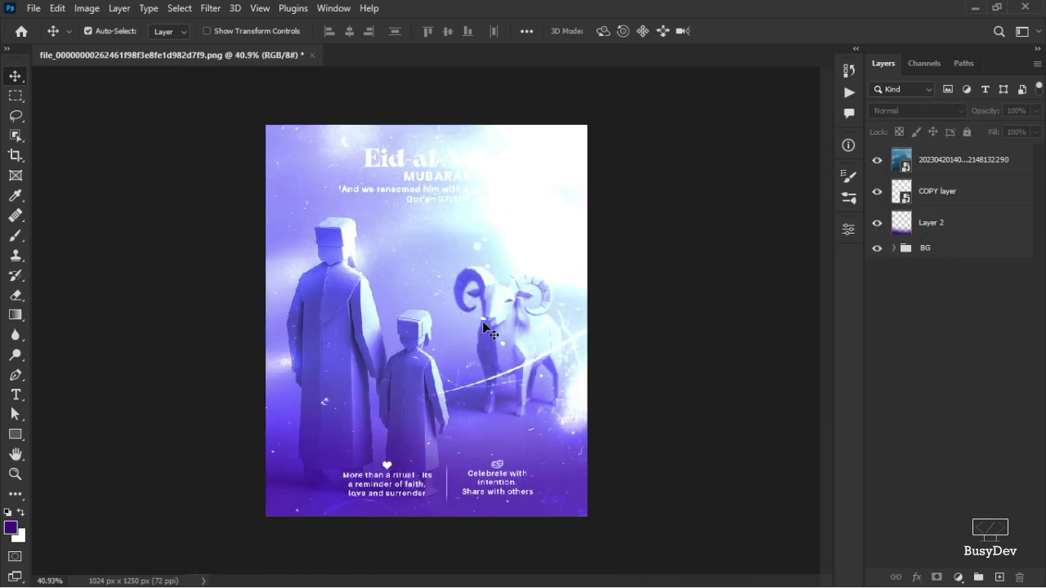
pyautogui.click(932, 166)
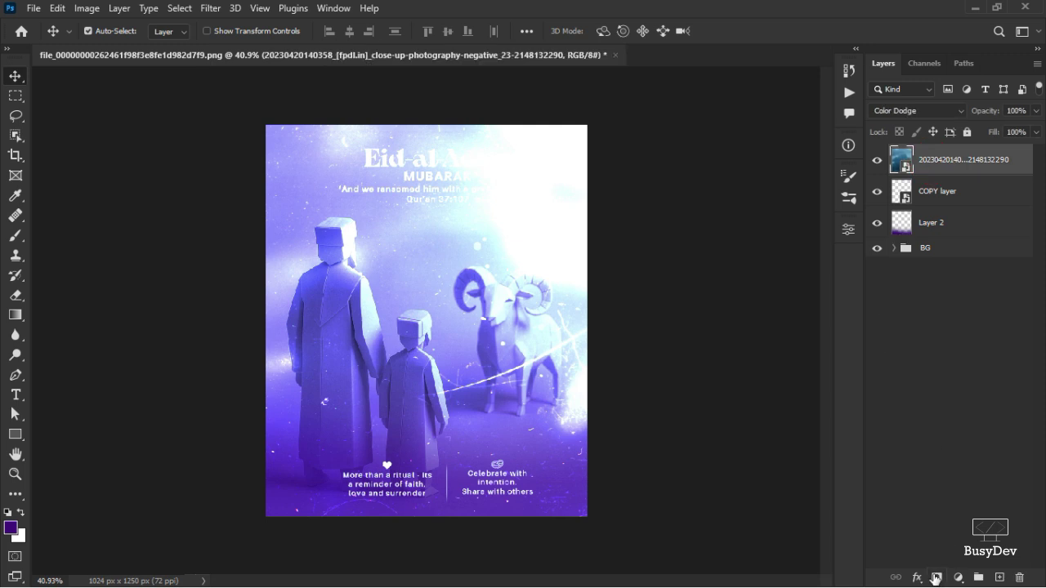
# Add a layer mask to the texture layer and paint black with a 736 px soft brush over the heading, upper-right glare and ram
pyautogui.click(936, 577)
pyautogui.press('b')
pyautogui.moveTo(500, 323)
pyautogui.mouseDown()
pyautogui.moveTo(471, 180)
pyautogui.moveTo(490, 152)
pyautogui.mouseUp()
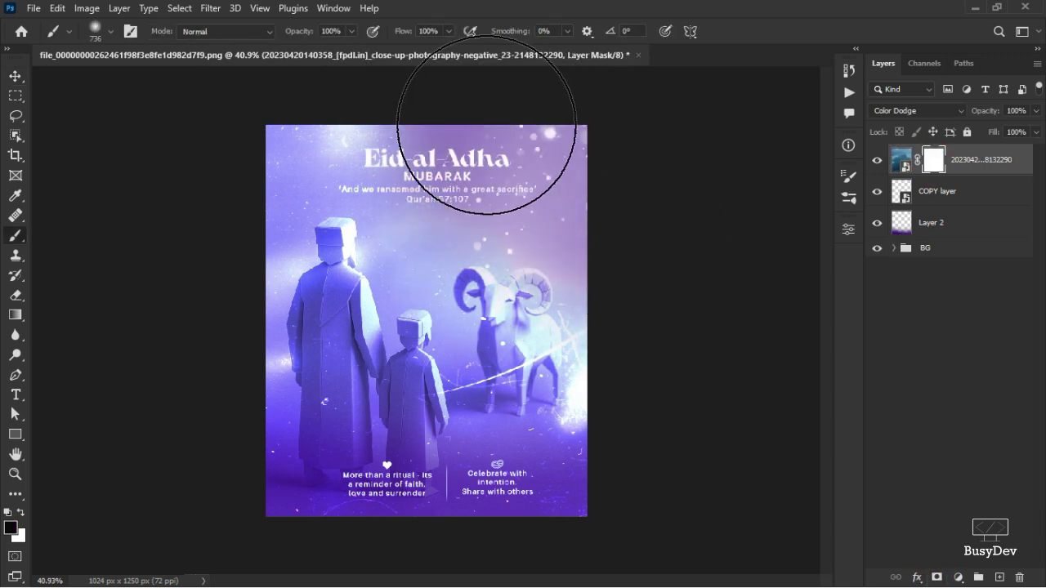
pyautogui.moveTo(560, 210)
pyautogui.mouseDown()
pyautogui.moveTo(645, 289)
pyautogui.moveTo(597, 326)
pyautogui.mouseUp()
pyautogui.moveTo(479, 199)
pyautogui.mouseDown()
pyautogui.moveTo(405, 214)
pyautogui.moveTo(384, 269)
pyautogui.mouseUp()
pyautogui.scroll(3, 393, 258)
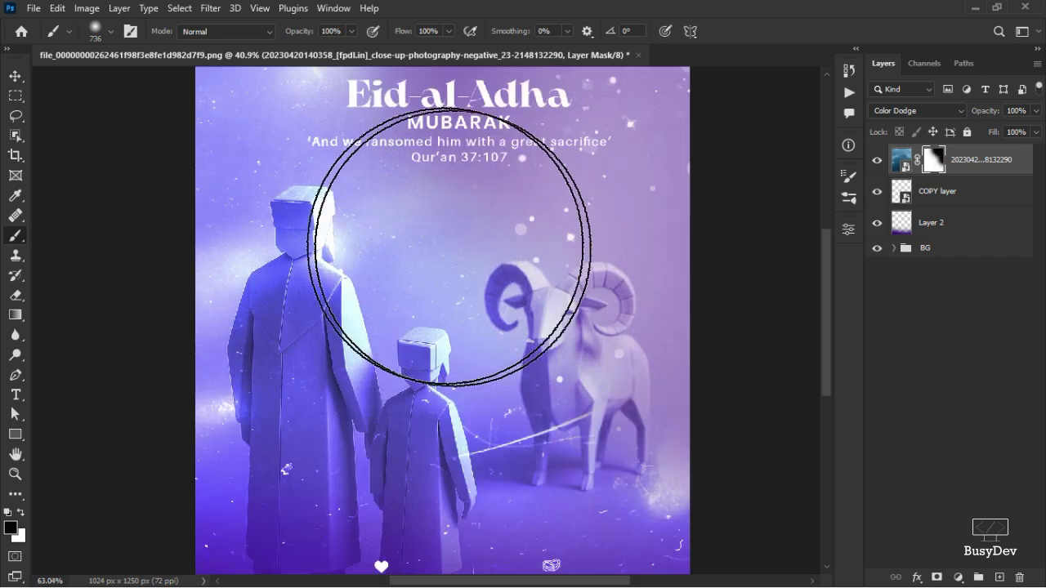
# Continue masking the texture across the sky, the standing man and the flyer's left and right edges with the 736 px black brush
pyautogui.moveTo(471, 218)
pyautogui.mouseDown()
pyautogui.moveTo(403, 234)
pyautogui.moveTo(329, 176)
pyautogui.moveTo(299, 187)
pyautogui.mouseUp()
pyautogui.scroll(2, 299, 187)
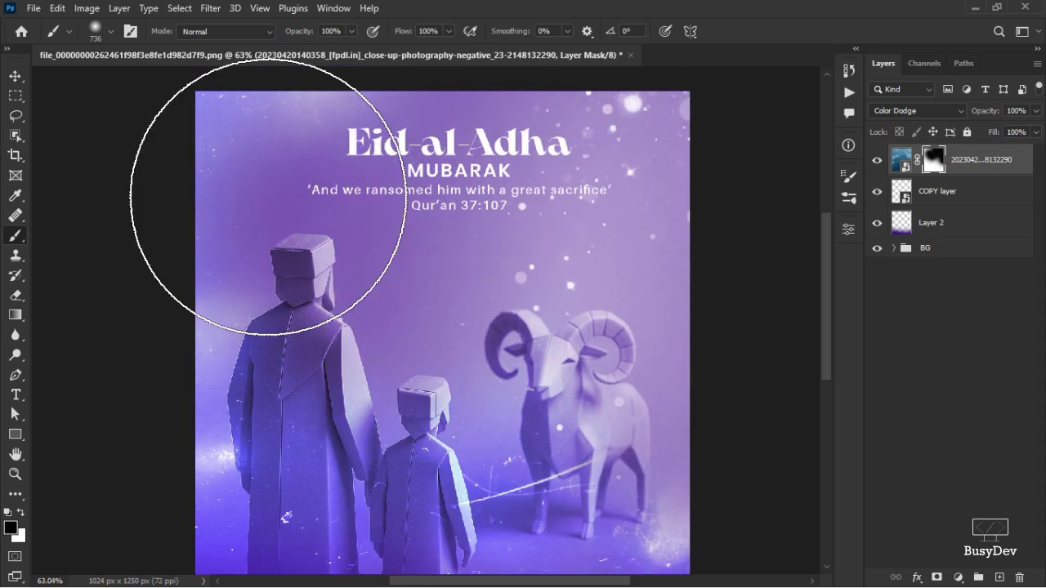
pyautogui.scroll(-4, 439, 261)
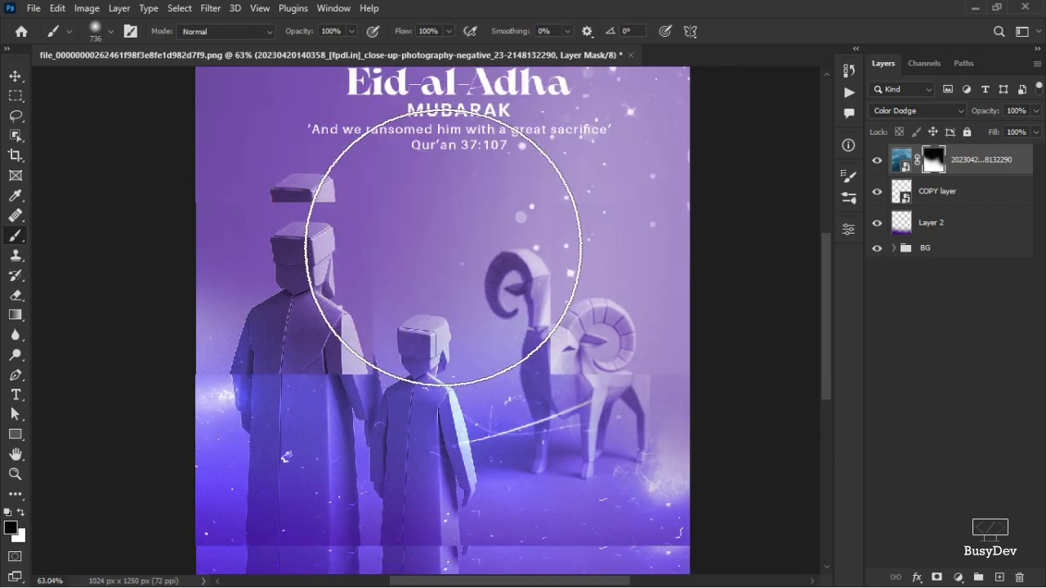
pyautogui.moveTo(308, 258)
pyautogui.mouseDown()
pyautogui.moveTo(257, 263)
pyautogui.moveTo(221, 303)
pyautogui.mouseUp()
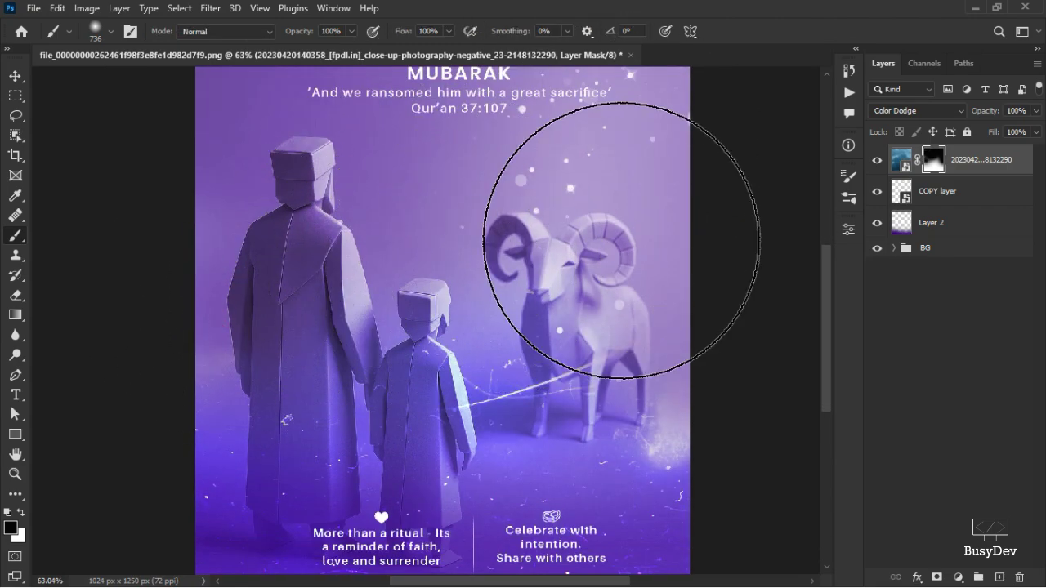
pyautogui.scroll(-3, 635, 298)
pyautogui.moveTo(651, 327); pyautogui.dragTo(687, 358)
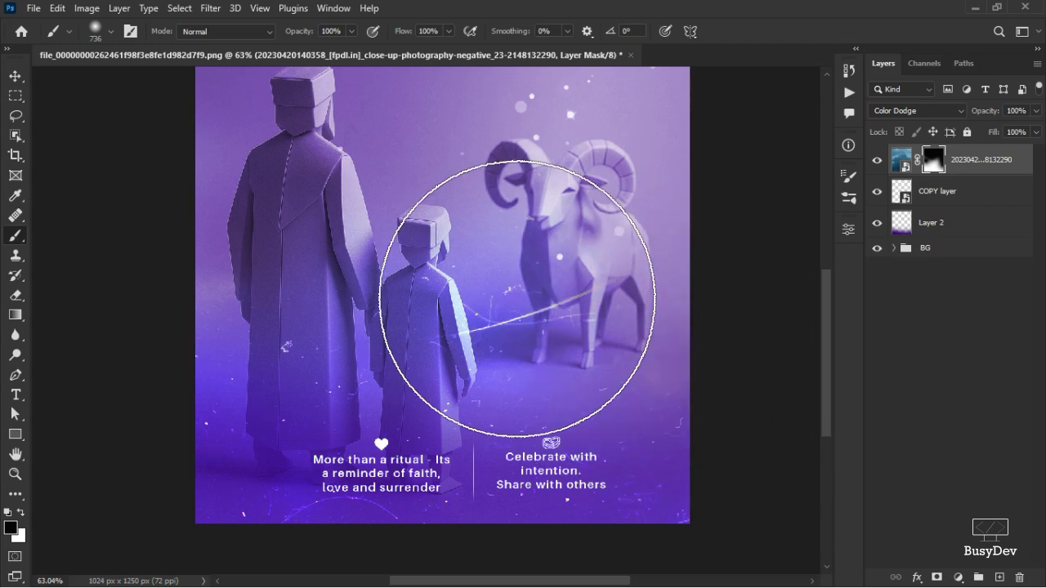
pyautogui.scroll(5, 490, 199)
# Lower the masked texture layer's opacity to 25% and check the whole flyer
pyautogui.press('v')
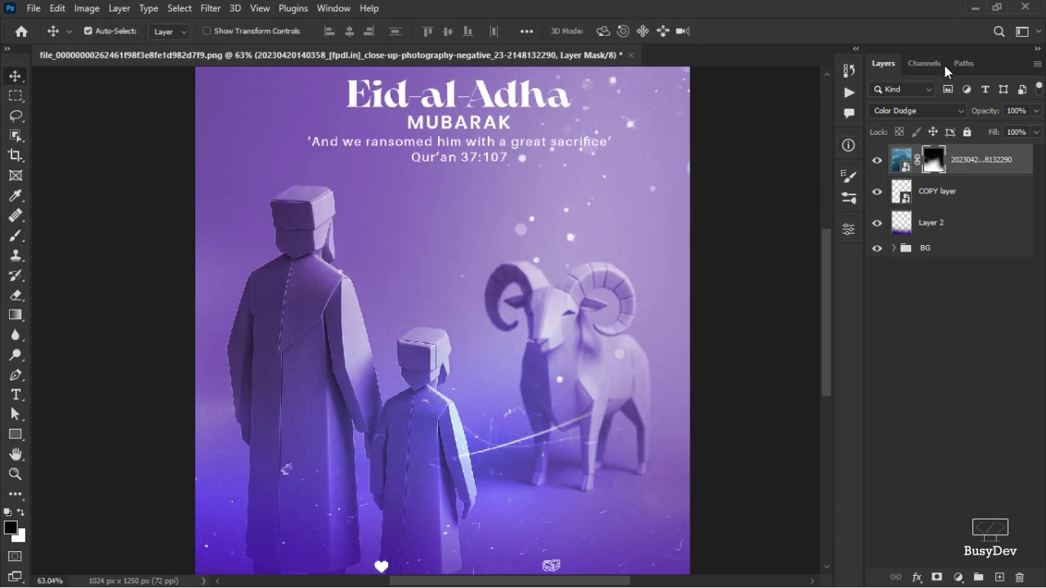
pyautogui.click(1036, 111)
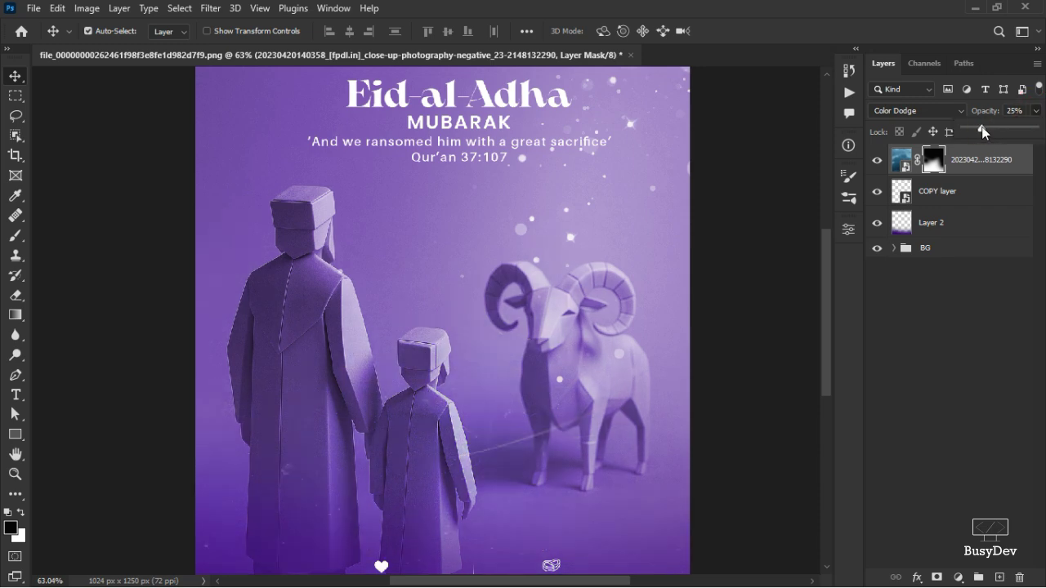
pyautogui.scroll(-2, 509, 382)
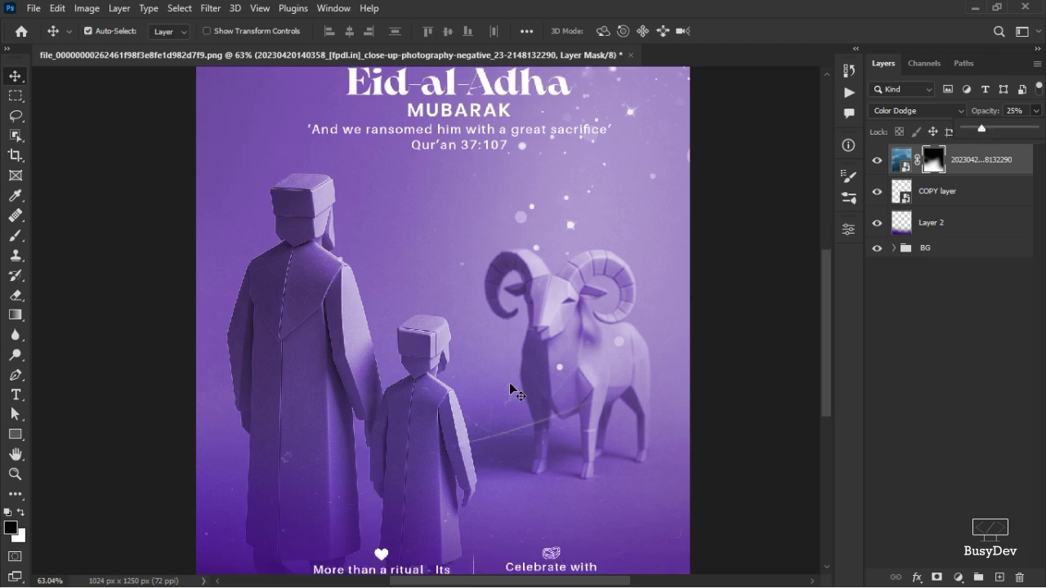
pyautogui.scroll(-3, 506, 379)
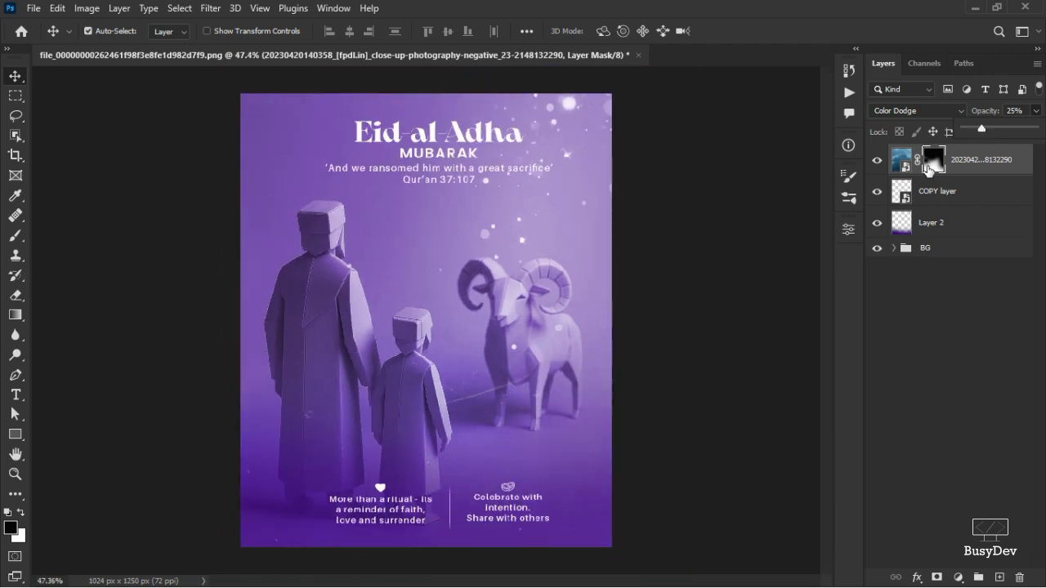
# Shrink the brush to 85 px and paint black on the texture mask to clear the scratches from the two figures' robes
pyautogui.press('b')
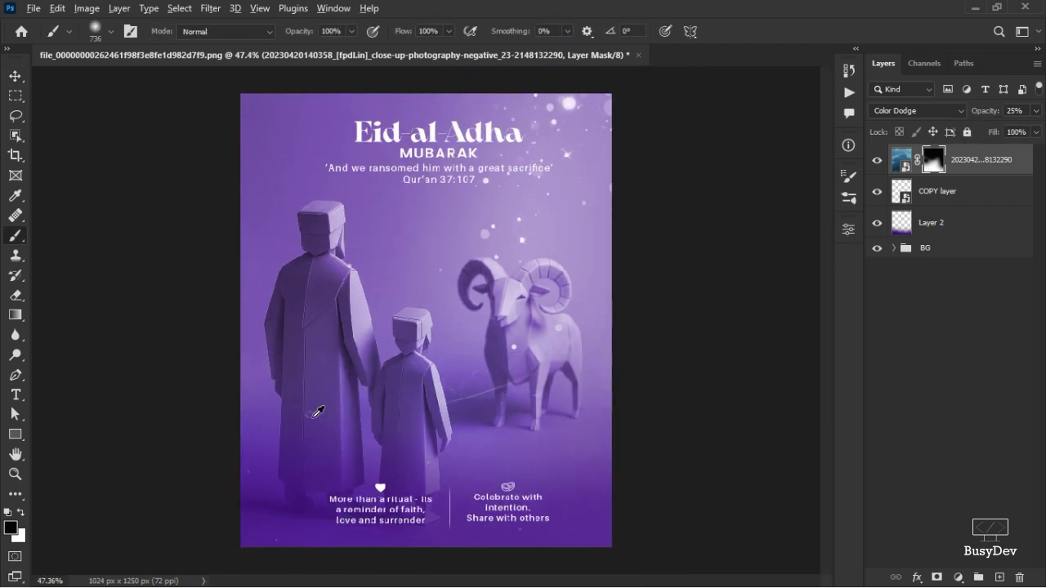
pyautogui.moveTo(310, 420); pyautogui.dragTo(205, 438)
pyautogui.scroll(4, 231, 423)
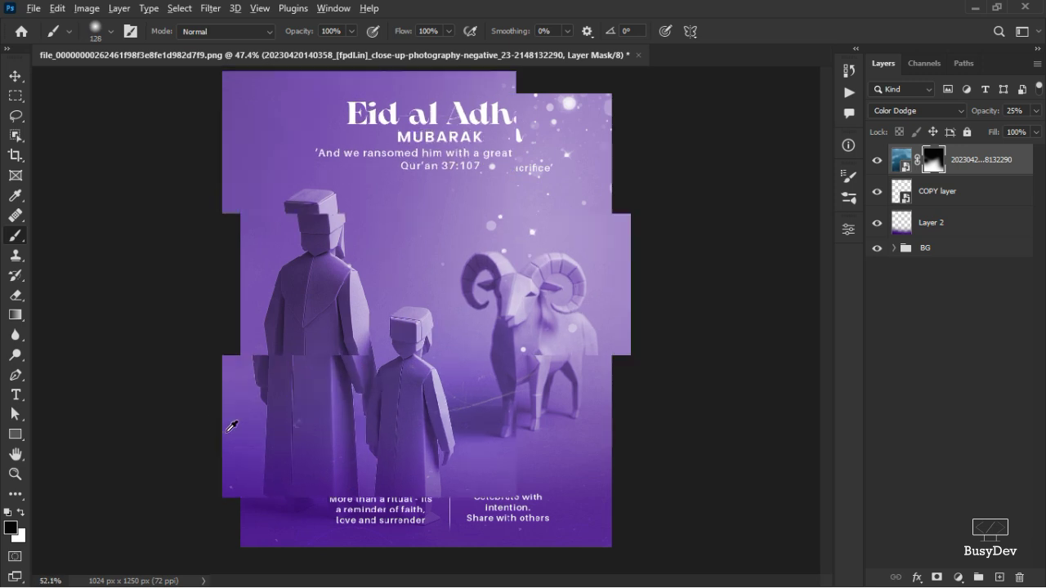
pyautogui.scroll(2, 309, 417)
pyautogui.moveTo(345, 412)
pyautogui.mouseDown()
pyautogui.moveTo(352, 422)
pyautogui.moveTo(324, 436)
pyautogui.mouseUp()
pyautogui.scroll(-3, 385, 425)
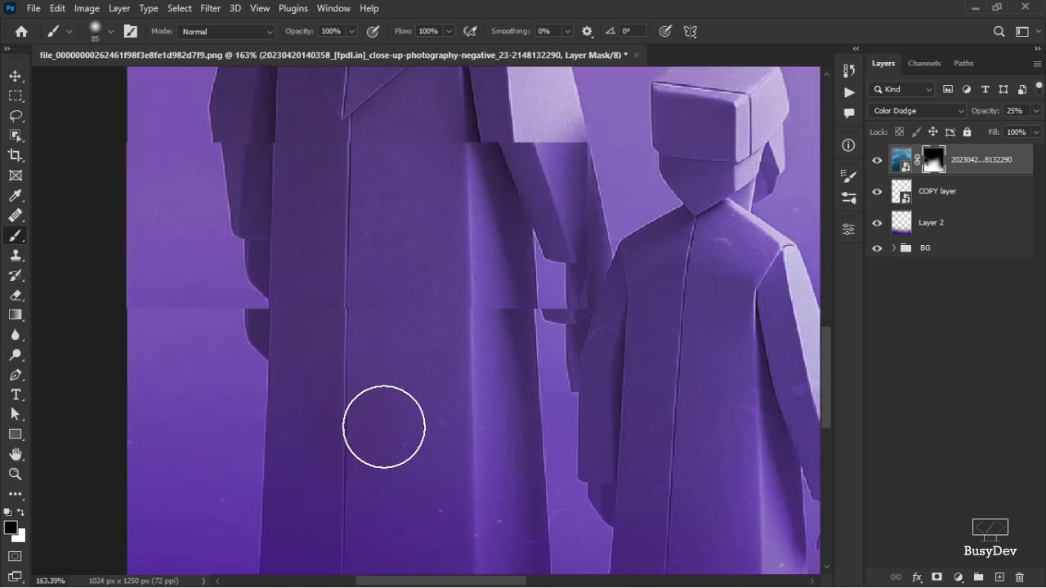
pyautogui.scroll(-5, 406, 344)
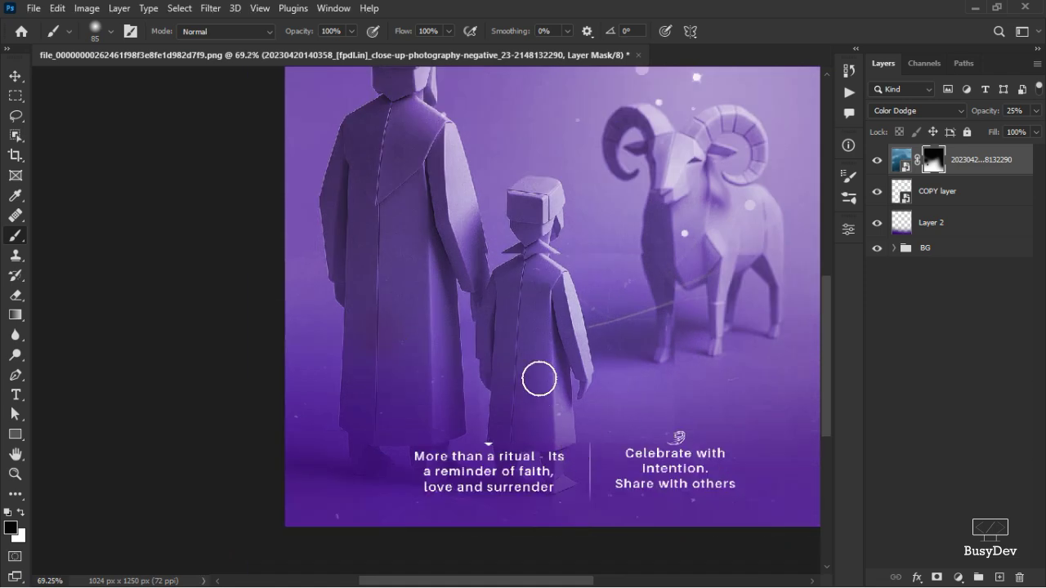
pyautogui.press('v')
pyautogui.scroll(4, 567, 337)
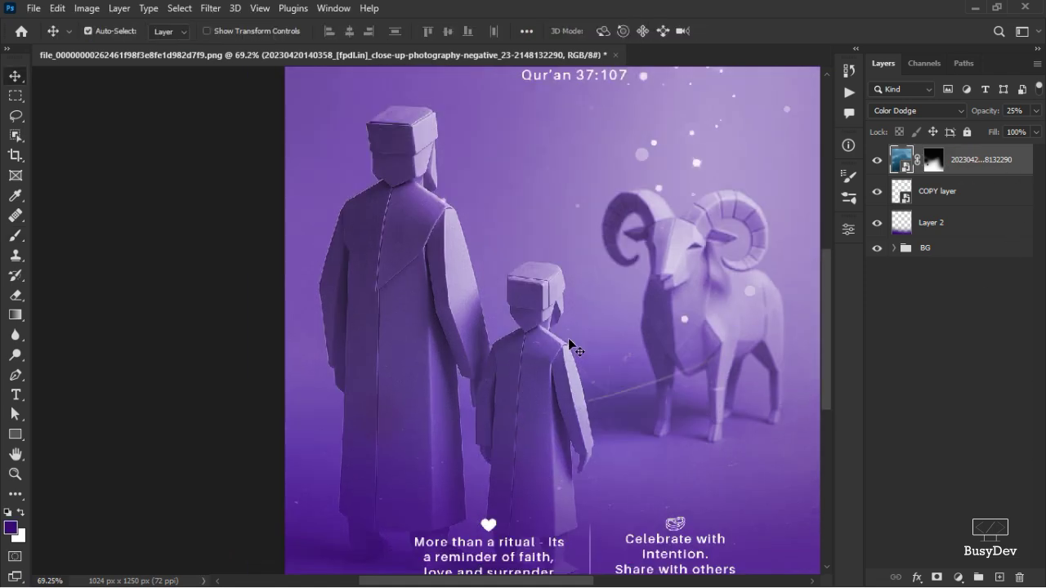
# Place the black-grunge-interior-wall image from the EID AL-ADHA folder on top, scaled to 140.07%, rotated 22.15° and centred at X 646.86, Y 861.00 px
pyautogui.hotkey('alt', 'Tab')
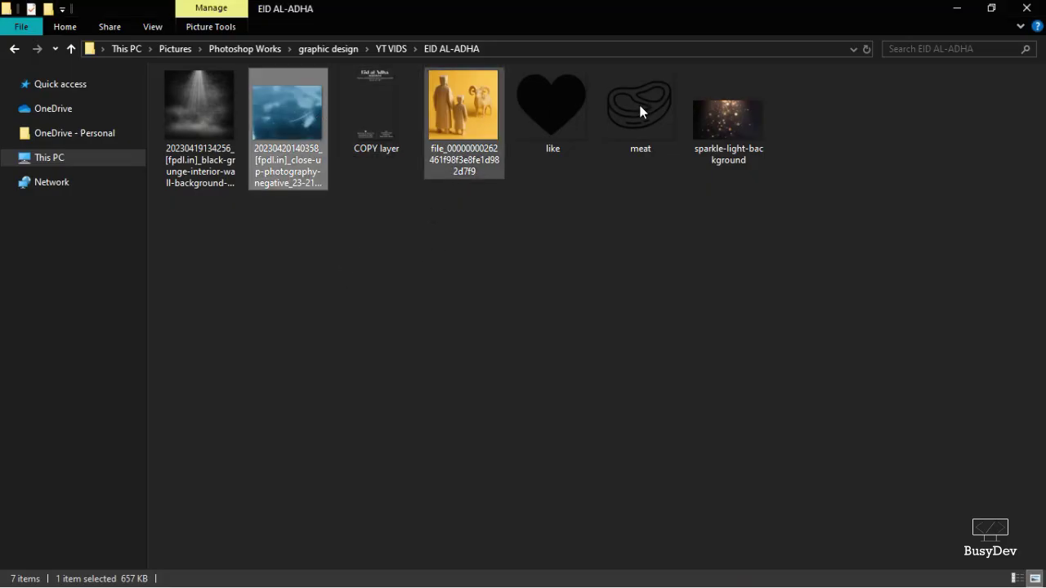
pyautogui.moveTo(219, 108); pyautogui.dragTo(572, 347)
pyautogui.scroll(-5, 567, 339)
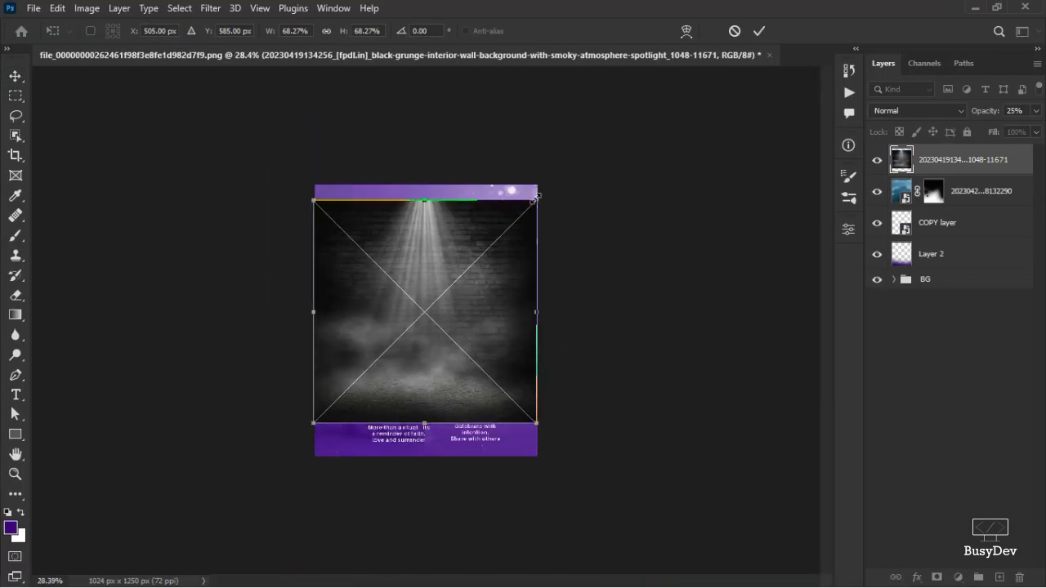
pyautogui.moveTo(535, 196); pyautogui.dragTo(700, 134)
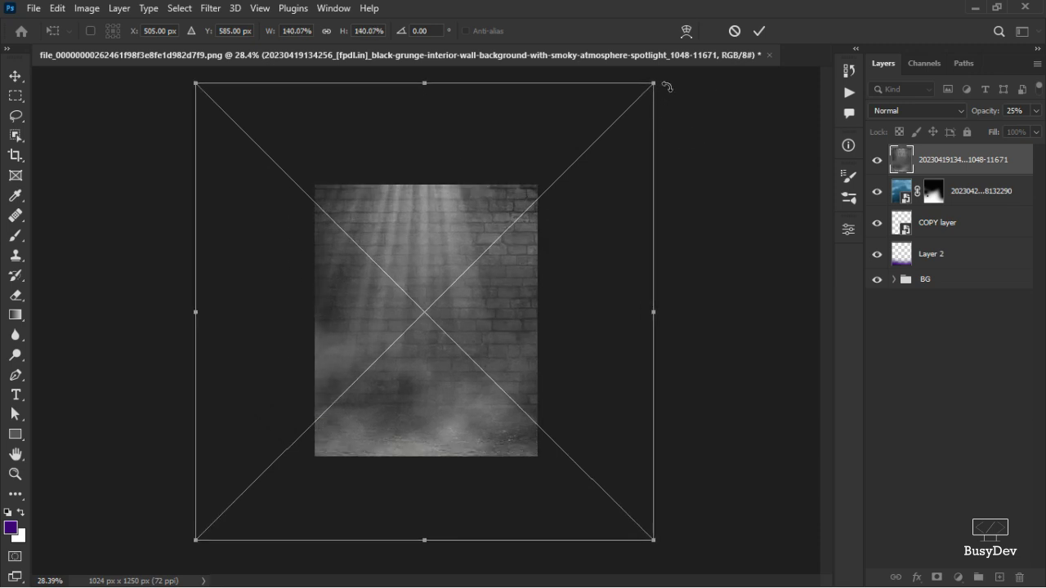
pyautogui.moveTo(671, 78); pyautogui.dragTo(722, 200)
pyautogui.moveTo(632, 227); pyautogui.dragTo(642, 286)
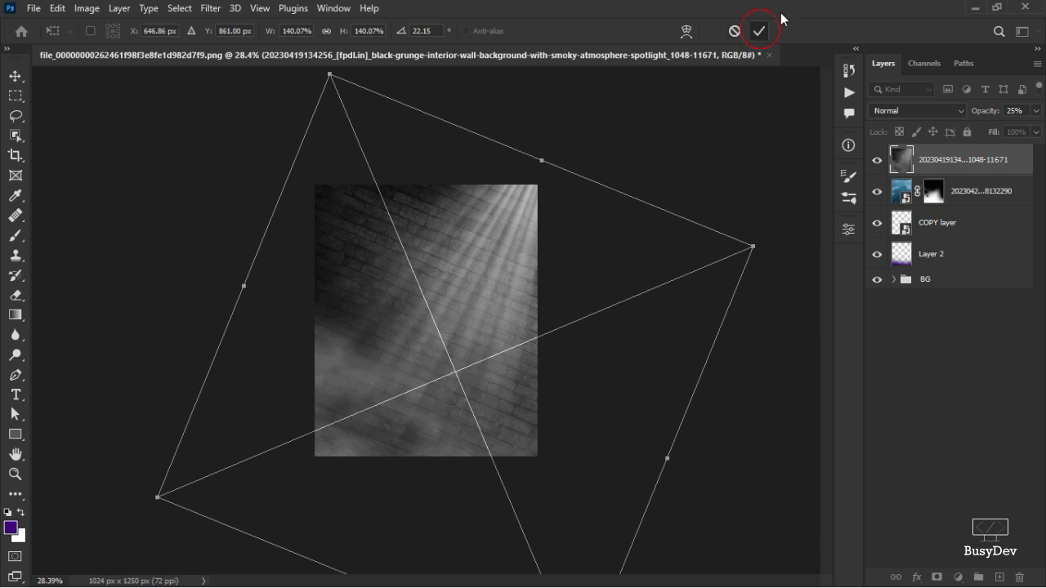
pyautogui.click(759, 31)
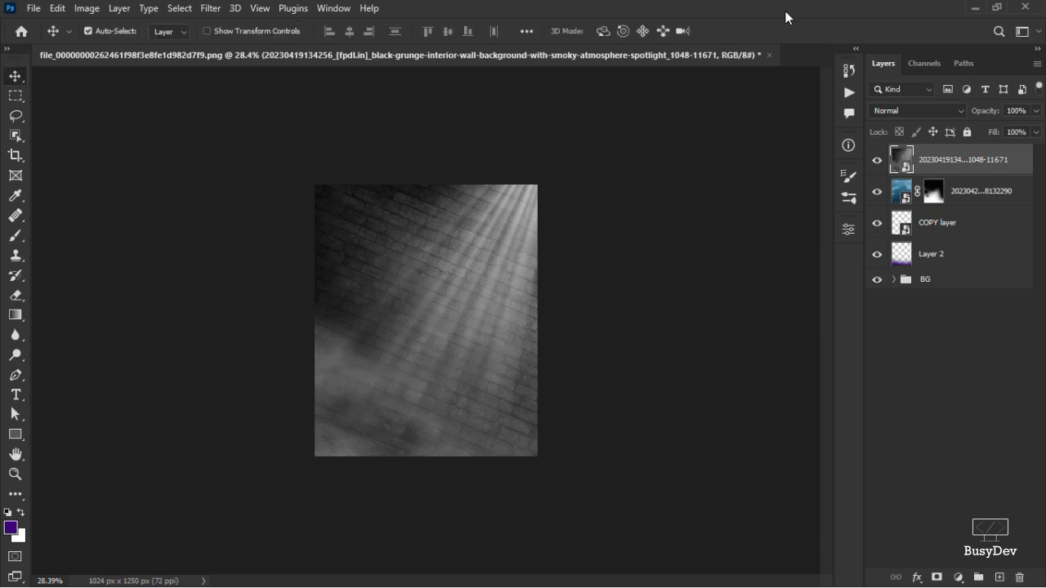
# Set the grunge wall layer's blend mode to Color Dodge and inspect the light rays over the flyer
pyautogui.click(931, 112)
pyautogui.click(947, 244)
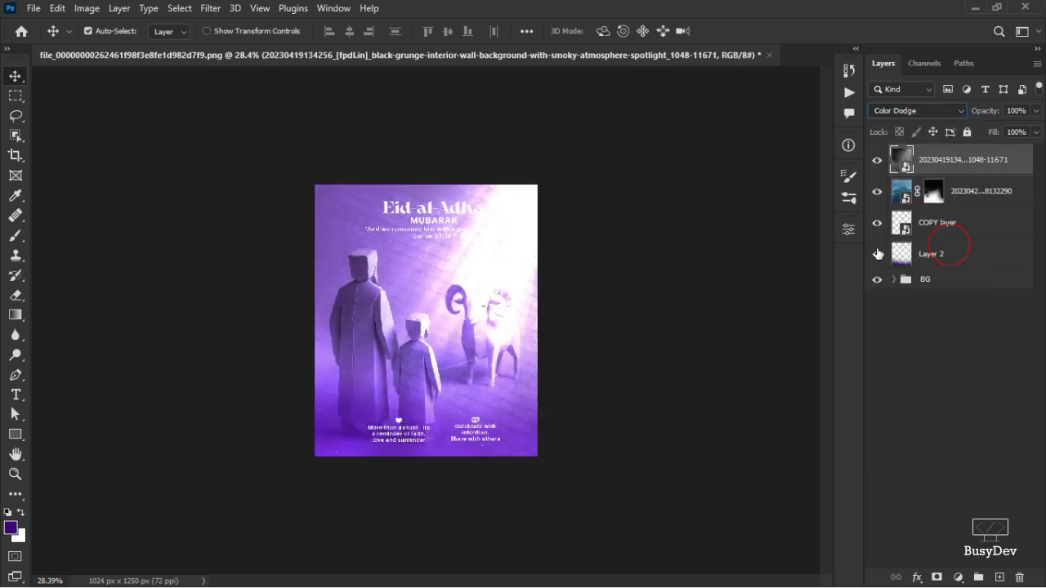
pyautogui.click(606, 326)
pyautogui.scroll(4, 605, 326)
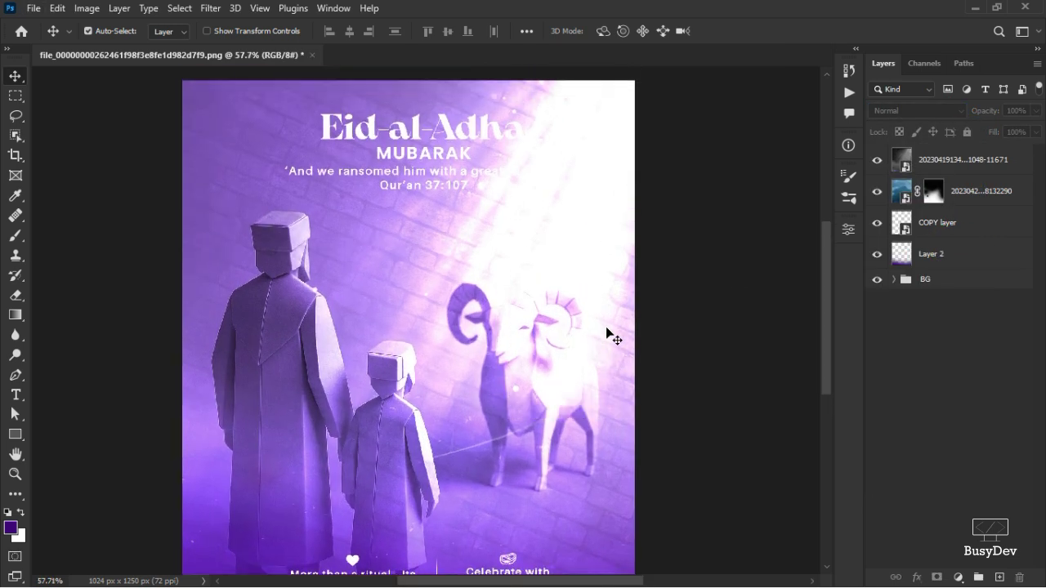
pyautogui.scroll(-3, 544, 323)
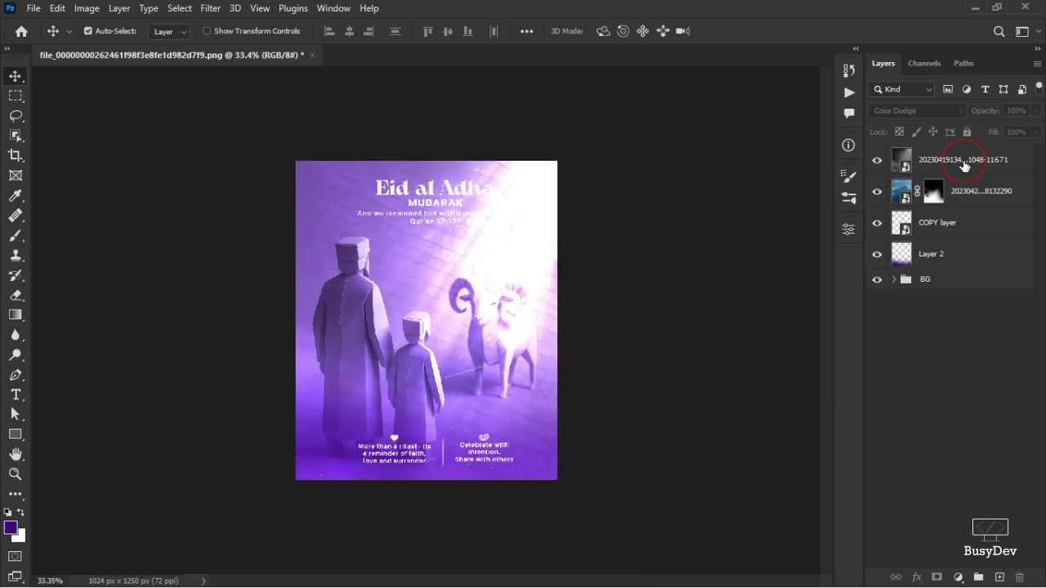
# Transform the grunge wall layer to a rotation of 14.47° and shift it right to X 754.58 px
pyautogui.click(963, 163)
pyautogui.hotkey('ctrl', 't')
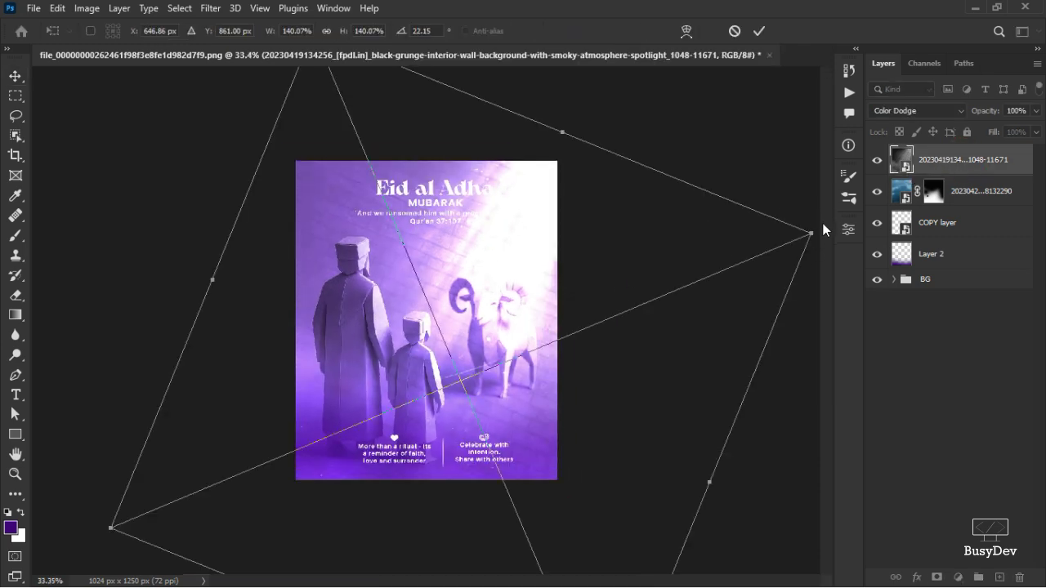
pyautogui.scroll(-1, 788, 253)
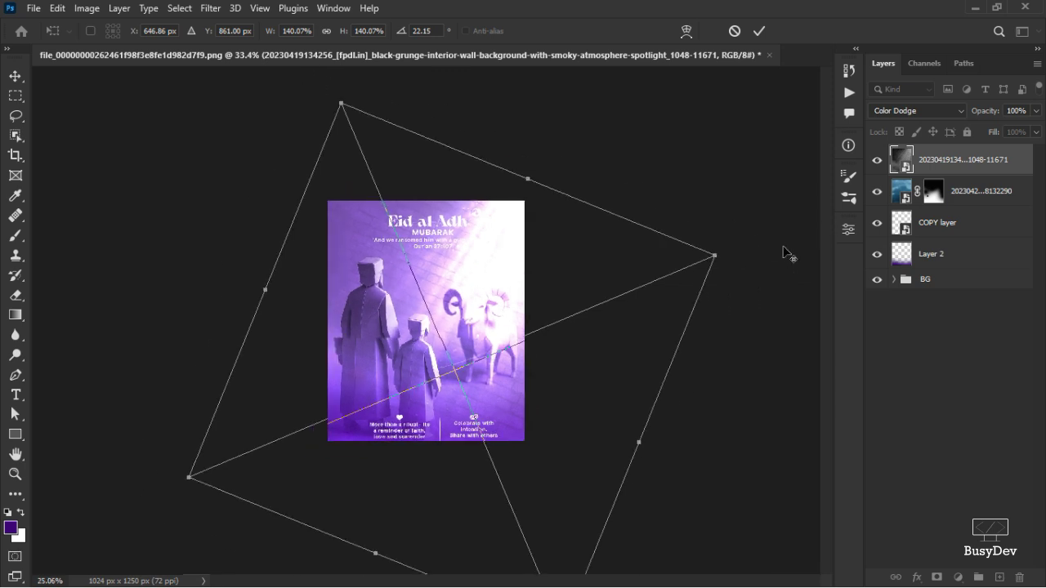
pyautogui.moveTo(733, 247); pyautogui.dragTo(719, 200)
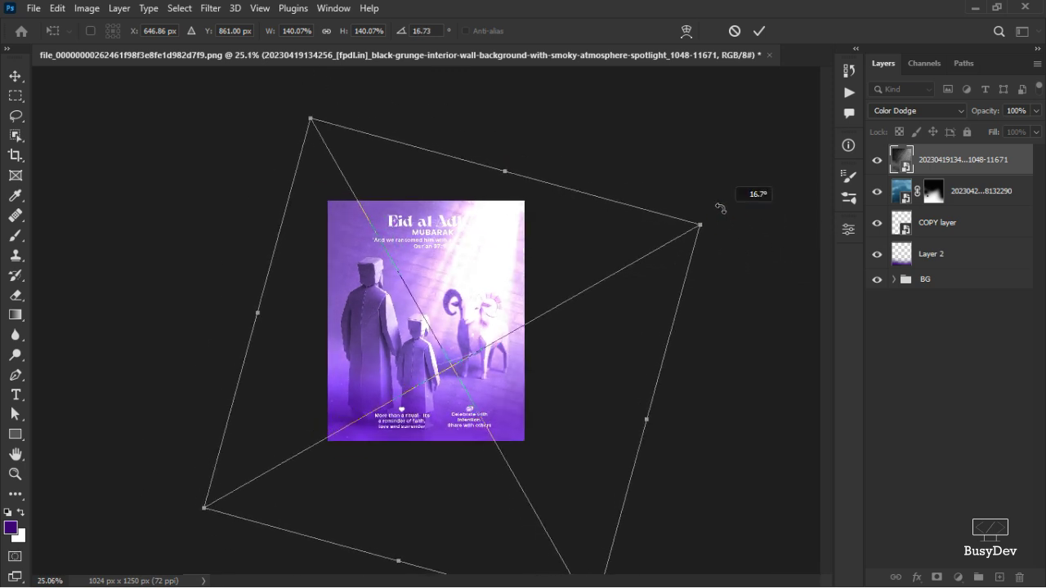
pyautogui.moveTo(672, 269); pyautogui.dragTo(694, 262)
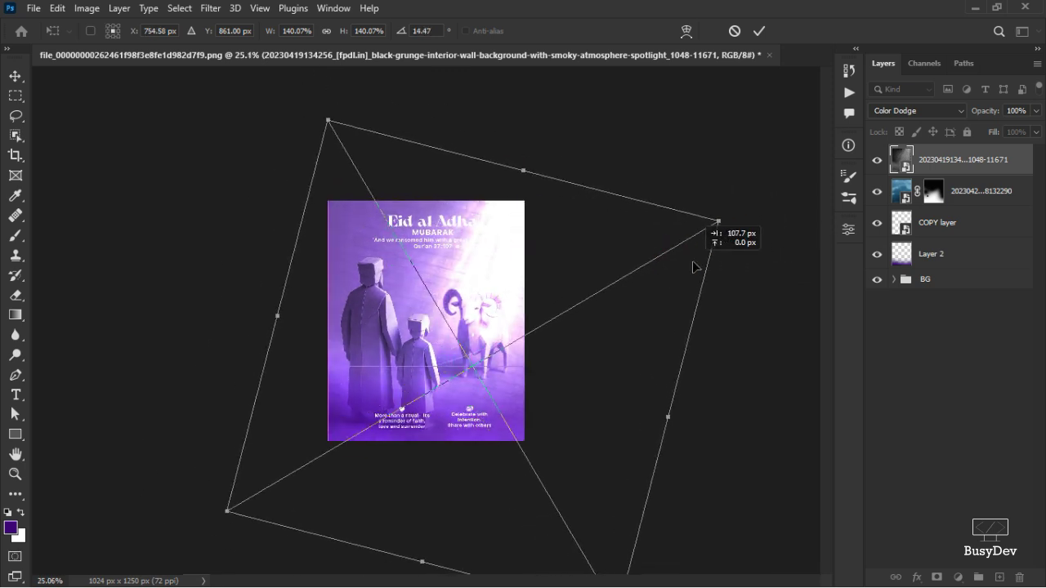
pyautogui.click(760, 33)
# Reduce the grunge wall layer's opacity to 29%
pyautogui.scroll(3, 541, 319)
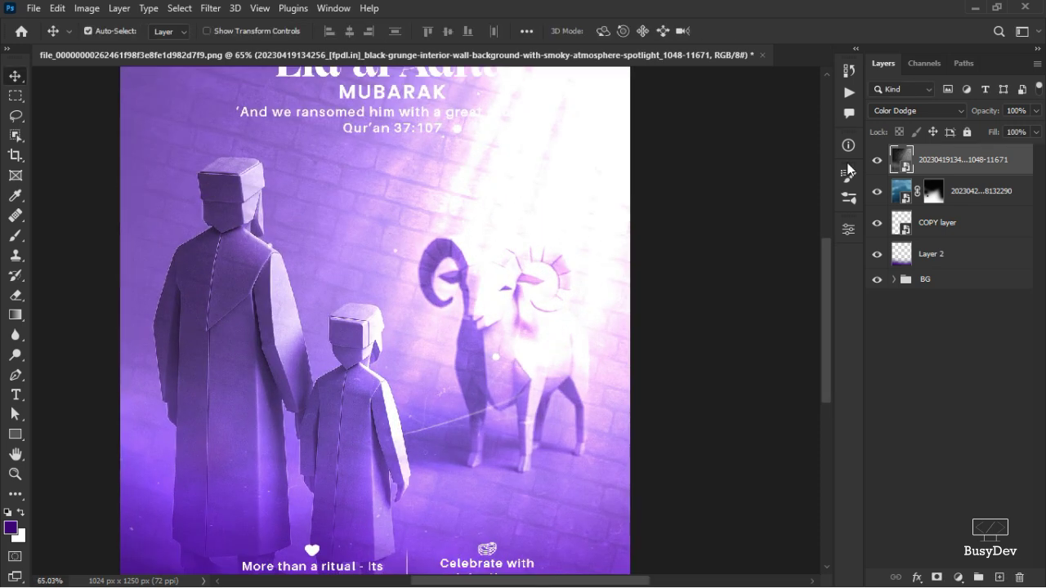
pyautogui.click(1035, 111)
pyautogui.moveTo(994, 126)
pyautogui.mouseDown()
pyautogui.moveTo(982, 128)
pyautogui.moveTo(991, 129)
pyautogui.mouseUp()
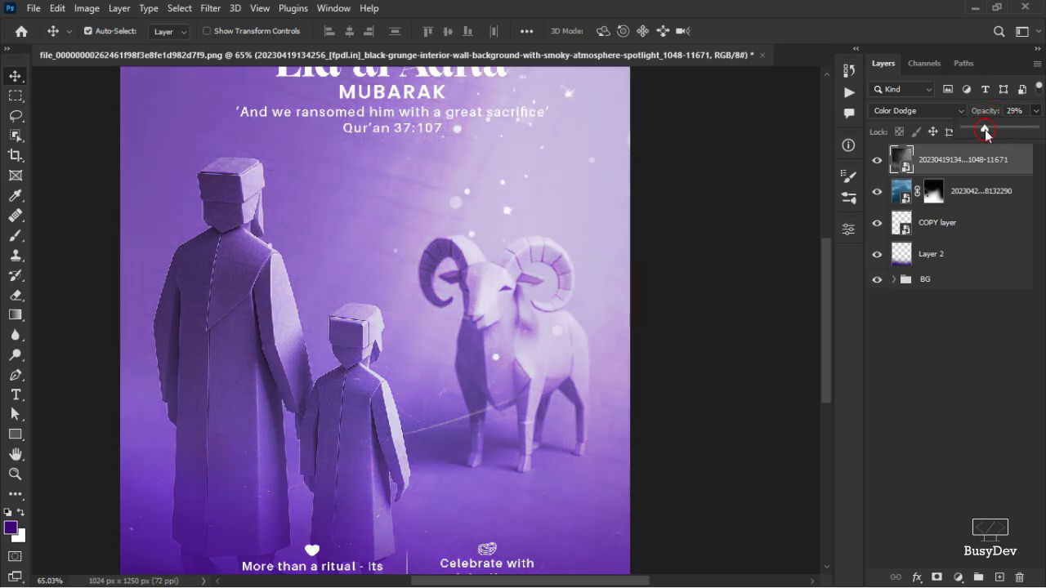
pyautogui.scroll(-2, 555, 347)
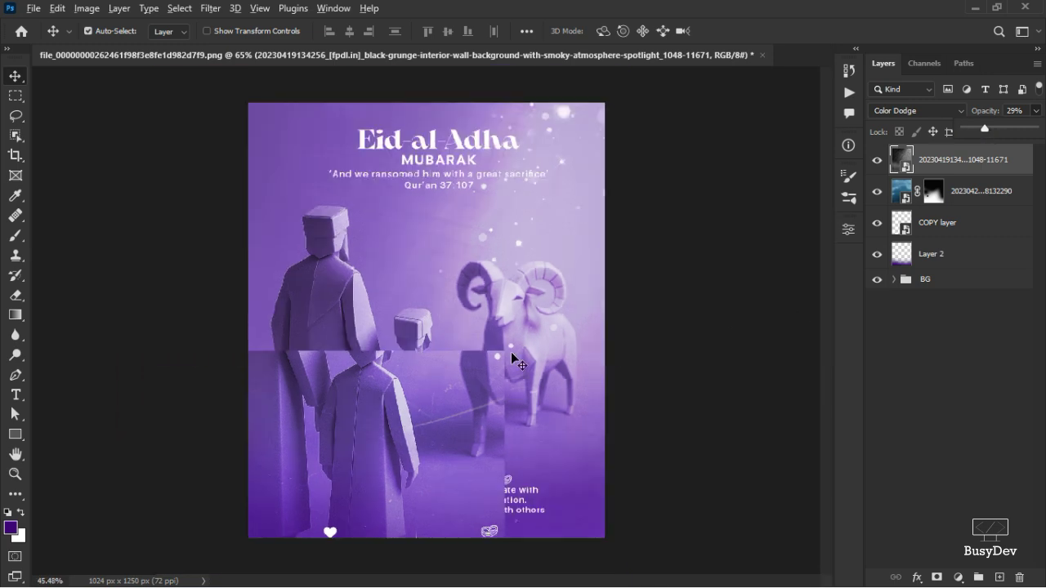
# Examine the light rays over the figures and ram, comparing the flyer with the grunge wall layer hidden and shown
pyautogui.click(634, 322)
pyautogui.scroll(3, 479, 357)
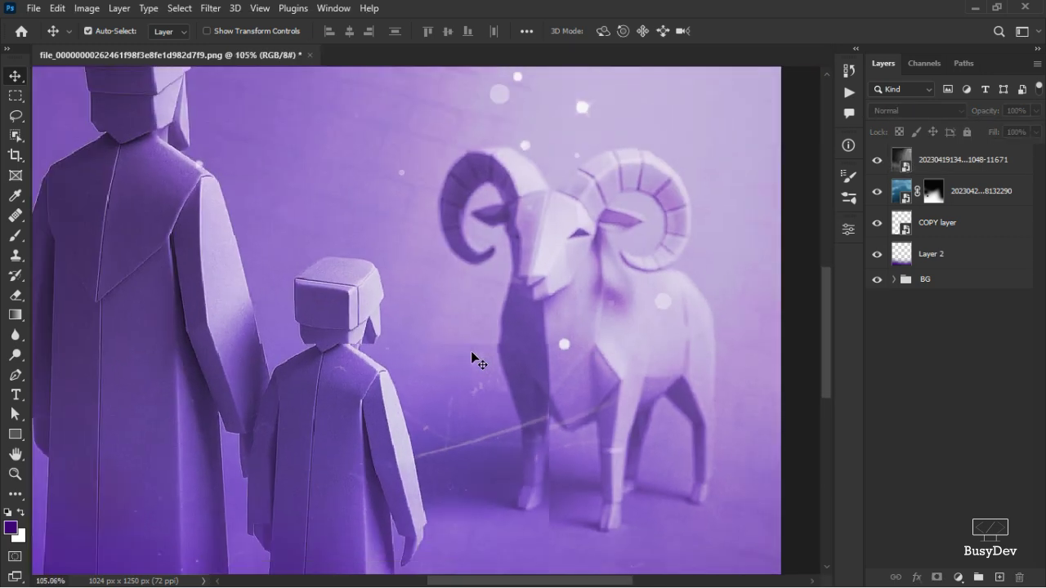
pyautogui.scroll(-2, 471, 352)
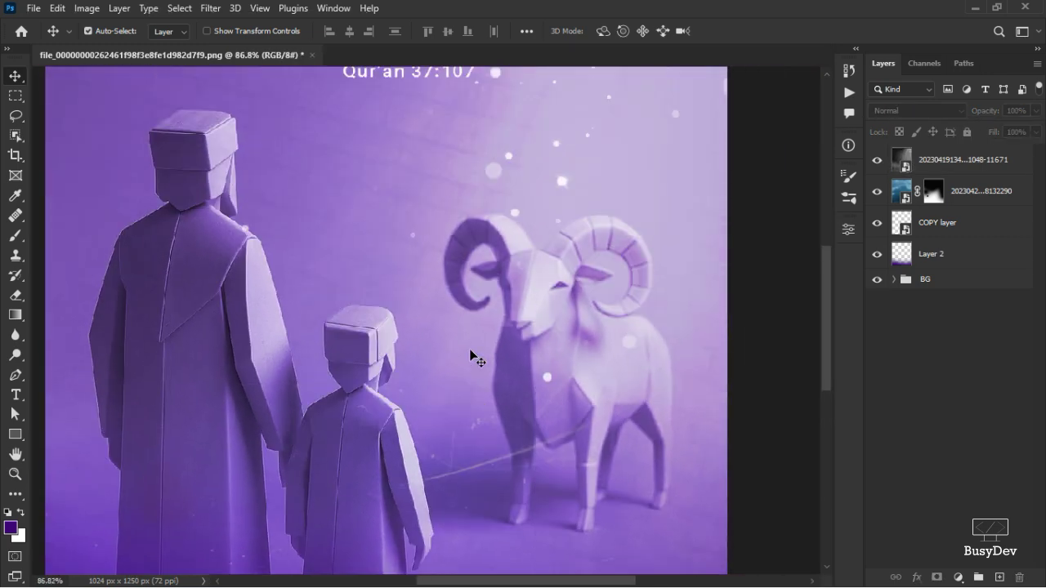
pyautogui.scroll(3, 472, 357)
pyautogui.scroll(-3, 471, 357)
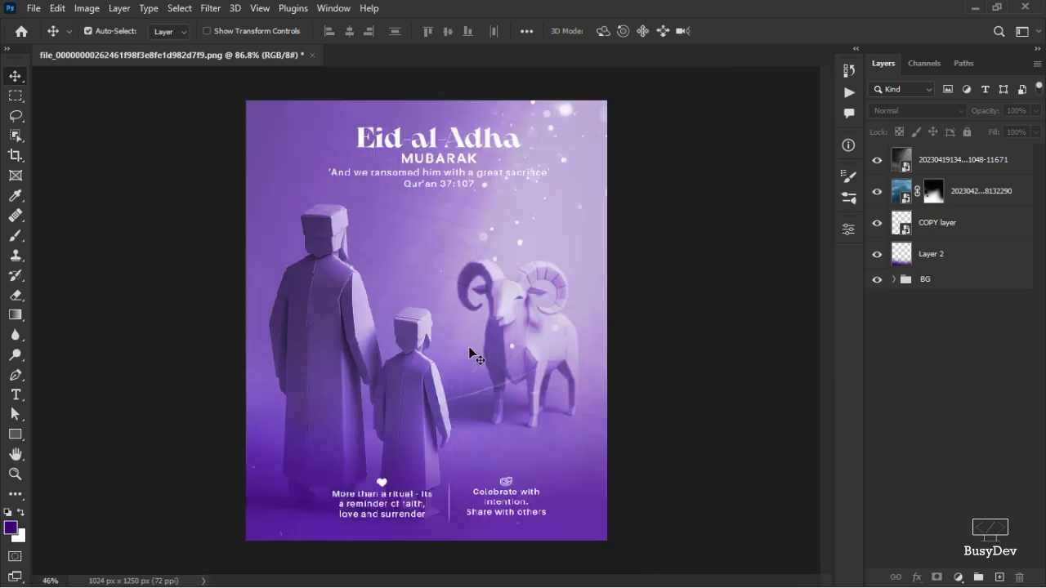
pyautogui.click(876, 161)
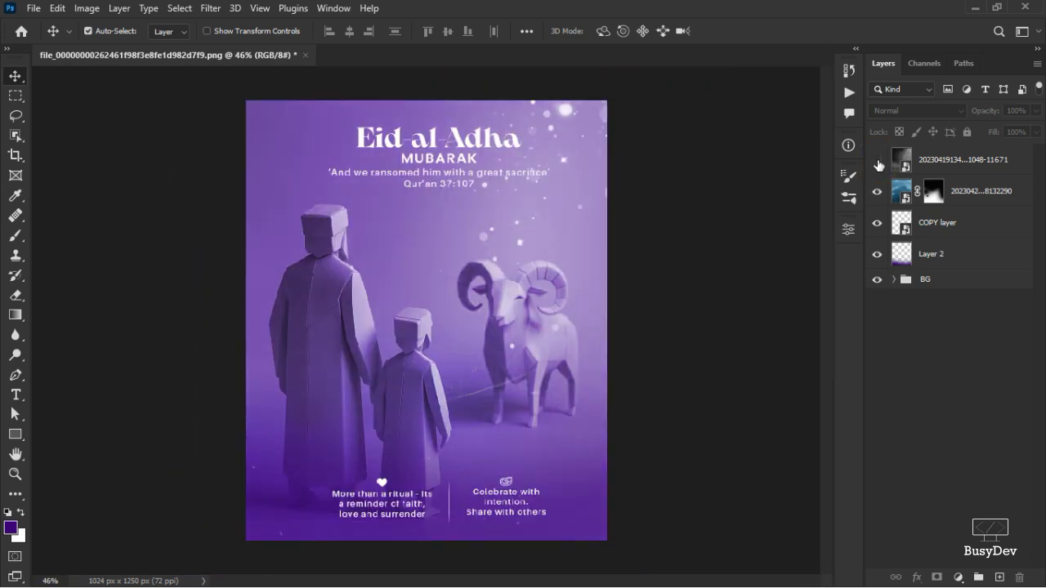
pyautogui.click(876, 161)
pyautogui.scroll(4, 512, 315)
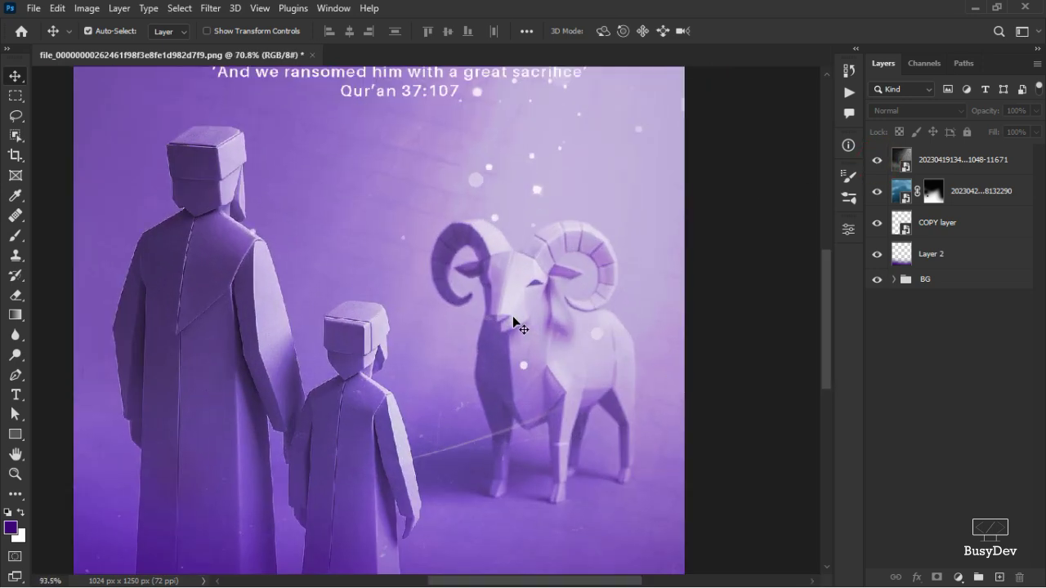
# Examine the flyer's heading, figures, ram and footer text up close and as a whole
pyautogui.scroll(-3, 512, 316)
pyautogui.scroll(3, 512, 316)
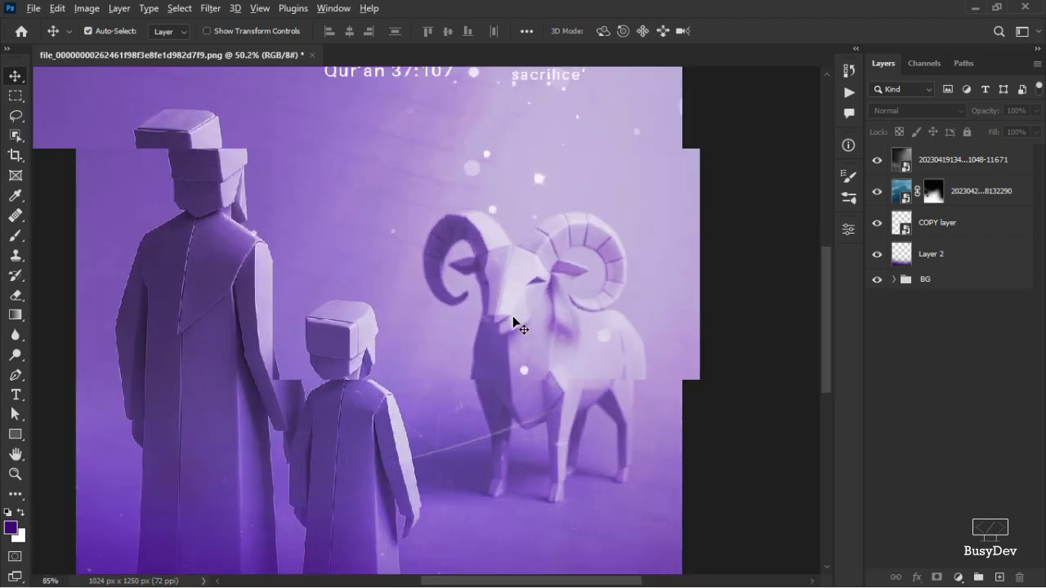
pyautogui.scroll(-4, 512, 316)
pyautogui.scroll(4, 511, 315)
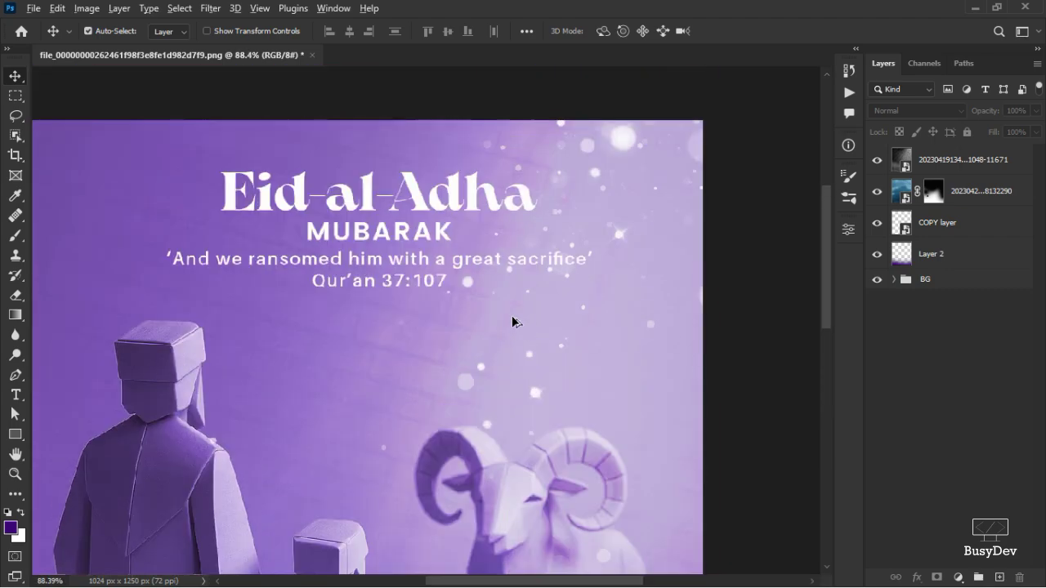
pyautogui.scroll(-4, 511, 315)
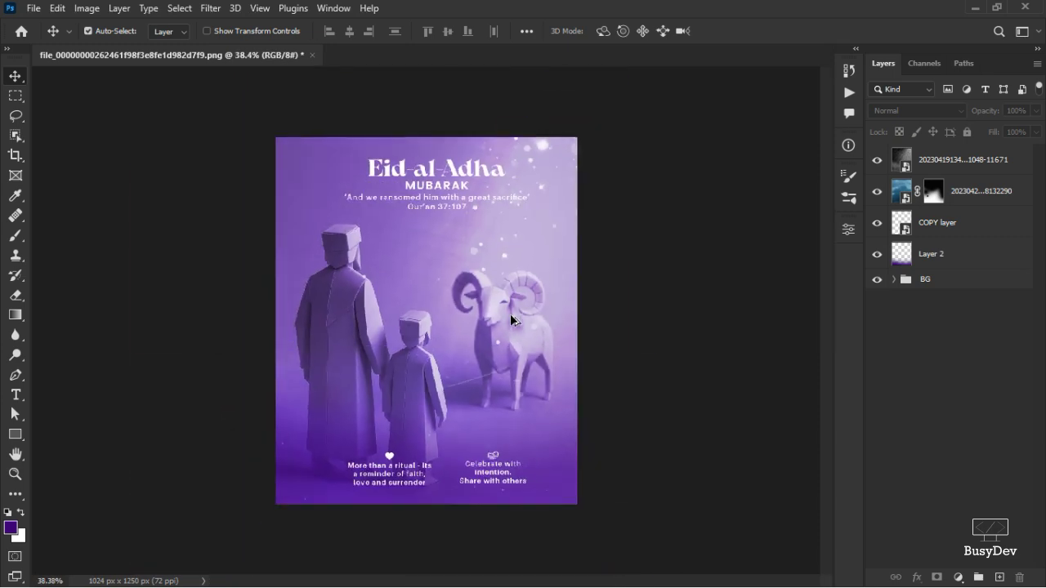
pyautogui.scroll(5, 510, 314)
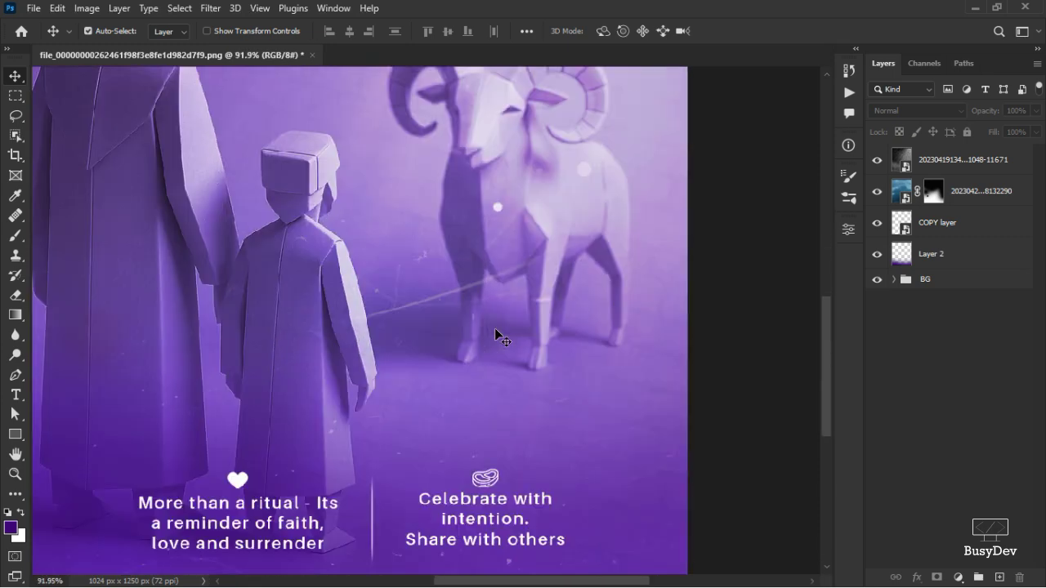
pyautogui.scroll(-4, 494, 328)
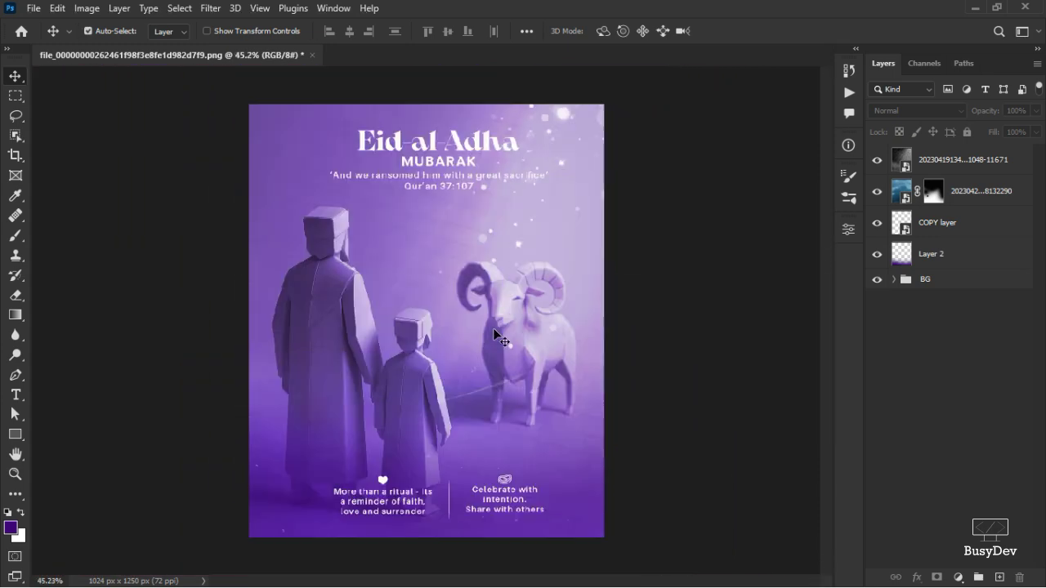
pyautogui.scroll(3, 493, 328)
pyautogui.scroll(-2, 493, 327)
pyautogui.scroll(4, 492, 328)
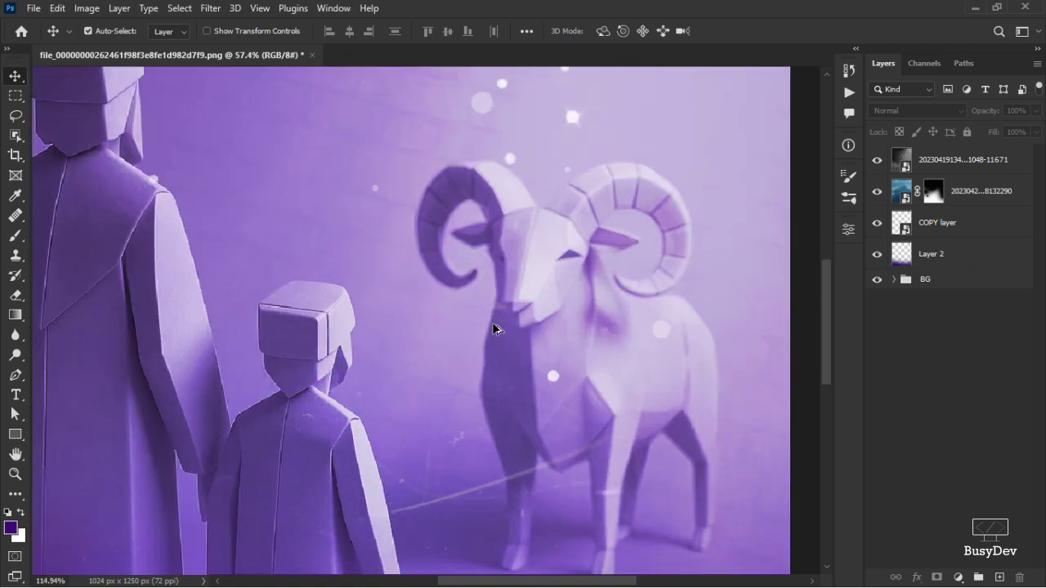
pyautogui.scroll(-3, 494, 328)
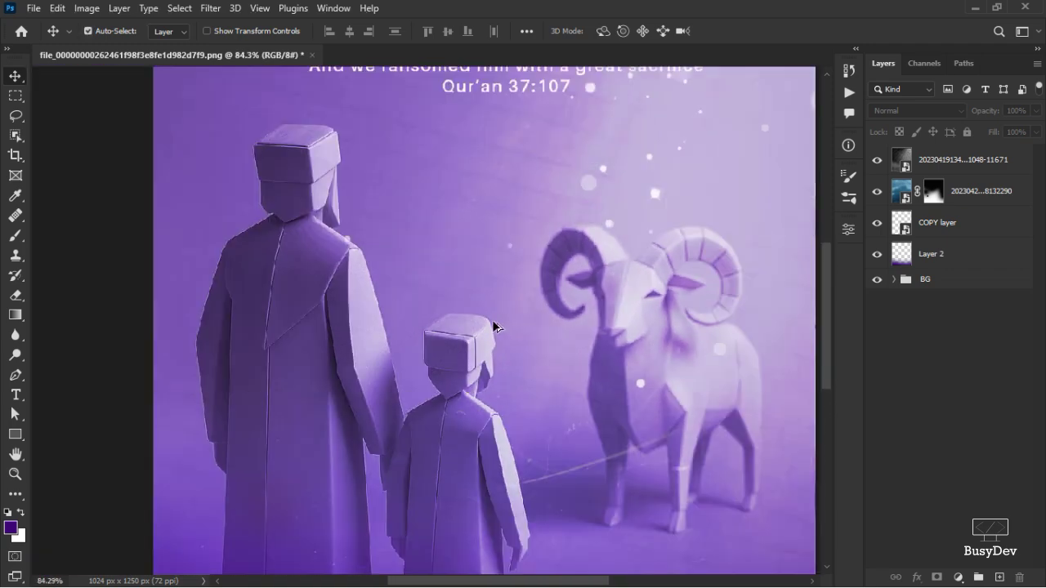
pyautogui.scroll(2, 493, 327)
pyautogui.scroll(-4, 491, 327)
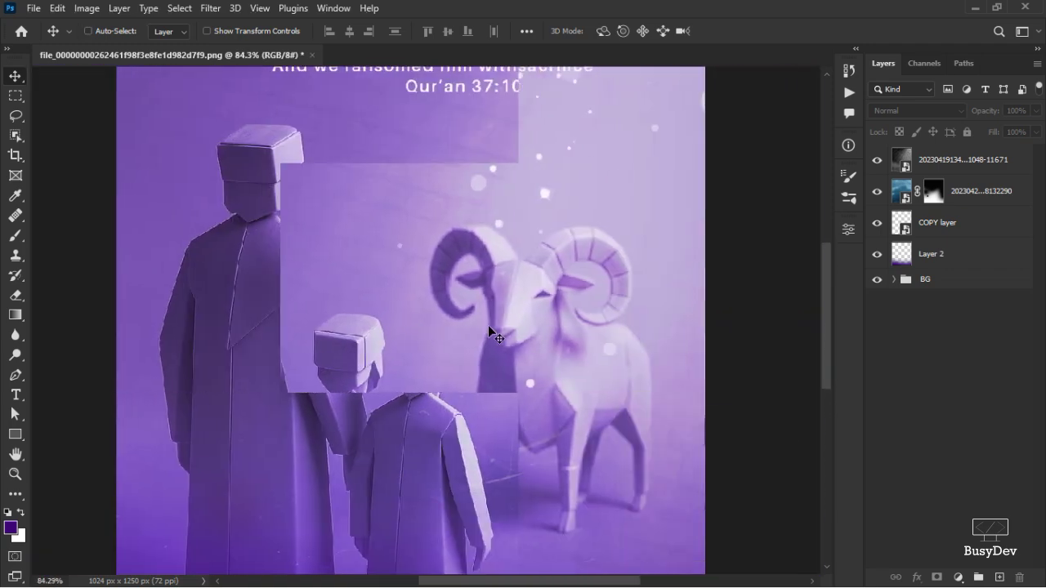
pyautogui.scroll(-1, 487, 325)
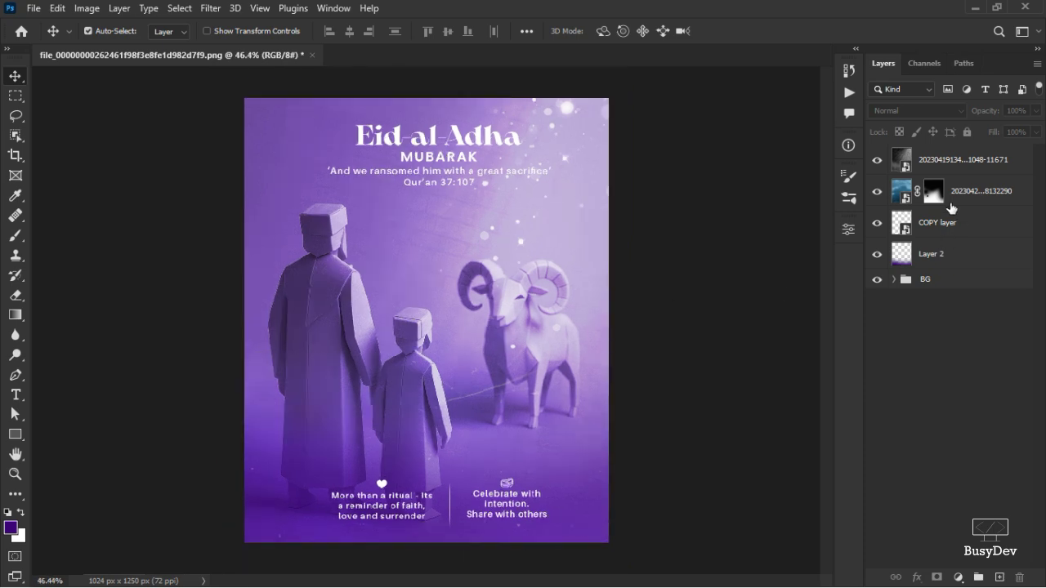
# Try nudging the Layer 2 bottom fade upward, and move it back down to the flyer's bottom edge
pyautogui.click(950, 229)
pyautogui.click(936, 266)
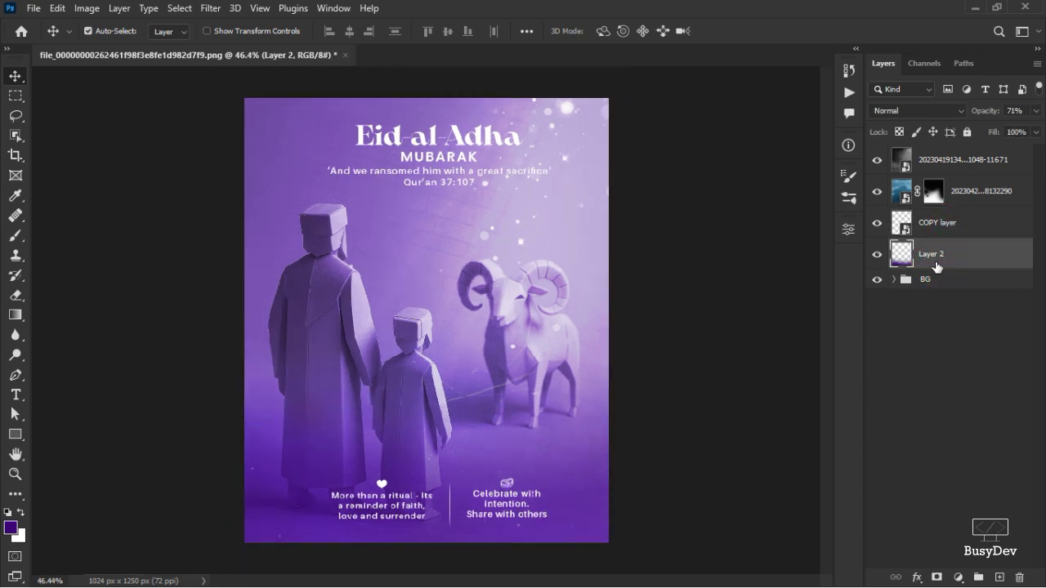
pyautogui.press('Up')
pyautogui.press('Up')
pyautogui.press('Up')
pyautogui.press('Up')
pyautogui.press('Up')
pyautogui.press('Up')
pyautogui.press('Up')
pyautogui.press('Up')
pyautogui.press('Up')
pyautogui.press('Up')
pyautogui.press('Up')
pyautogui.press('Up')
pyautogui.press('Up')
pyautogui.press('Up')
pyautogui.press('Up')
pyautogui.press('Up')
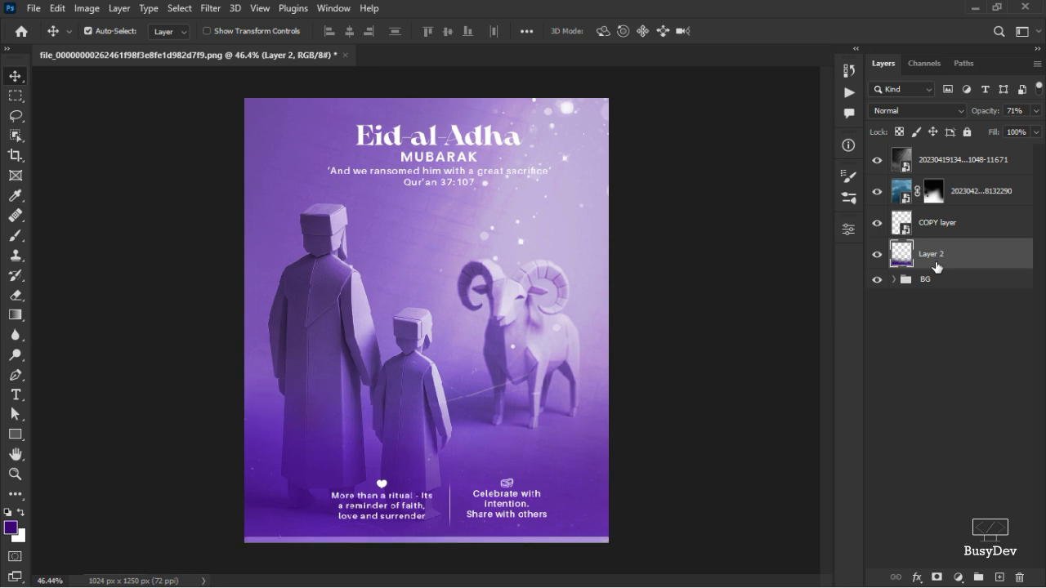
pyautogui.press('Down')
pyautogui.press('Down')
pyautogui.press('Down')
pyautogui.press('Down')
pyautogui.press('Down')
pyautogui.press('Down')
pyautogui.press('Down')
pyautogui.press('Down')
pyautogui.press('Down')
pyautogui.press('Down')
pyautogui.press('Down')
pyautogui.press('Down')
pyautogui.press('Down')
pyautogui.press('Down')
pyautogui.press('Down')
pyautogui.press('Down')
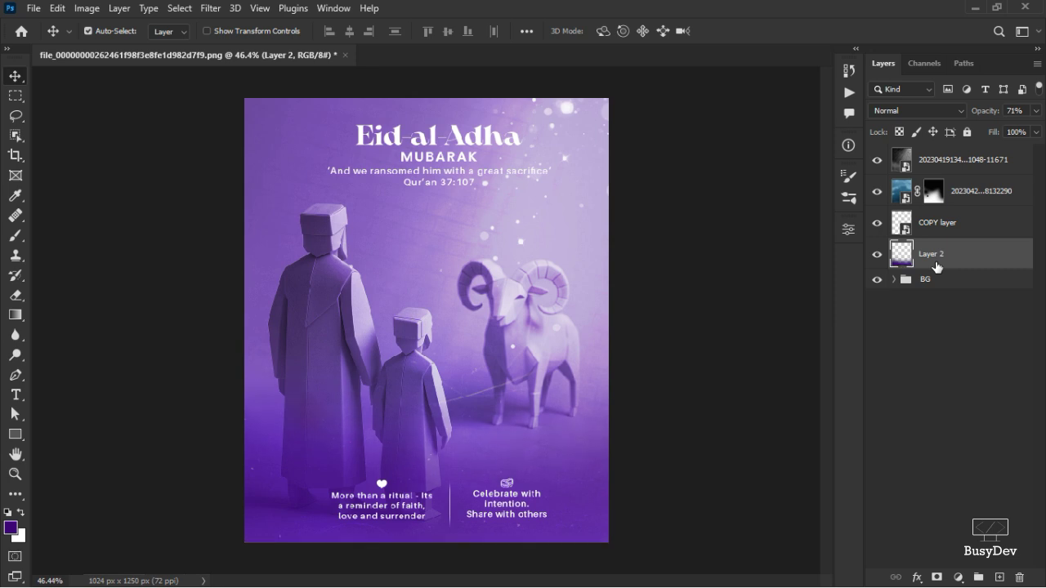
# Examine the bottom fade behind the footer text and the overlay effects across the rest of the flyer
pyautogui.scroll(5, 440, 537)
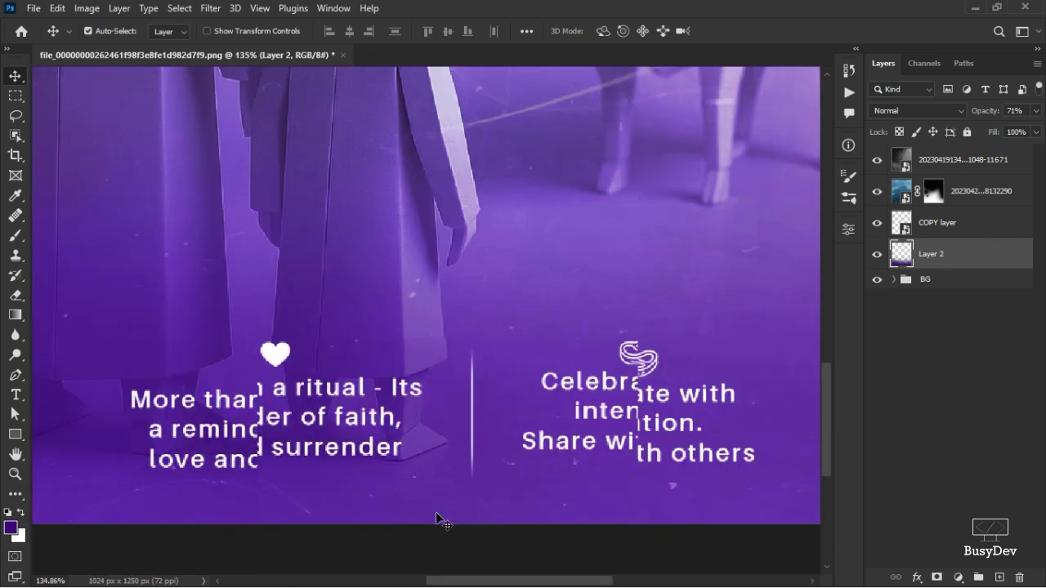
pyautogui.scroll(-5, 447, 343)
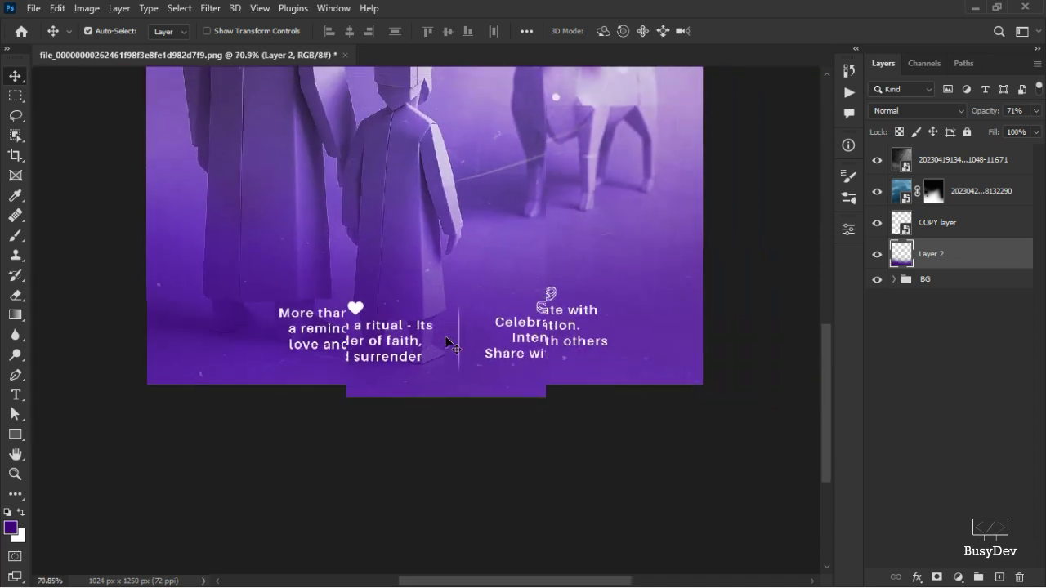
pyautogui.scroll(5, 447, 343)
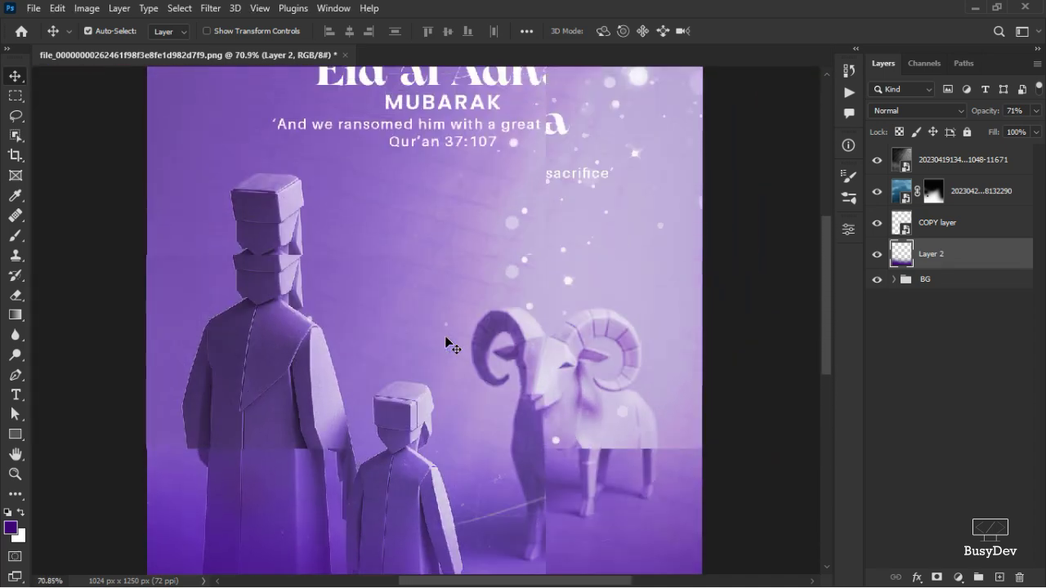
pyautogui.scroll(-1, 473, 342)
pyautogui.scroll(2, 693, 299)
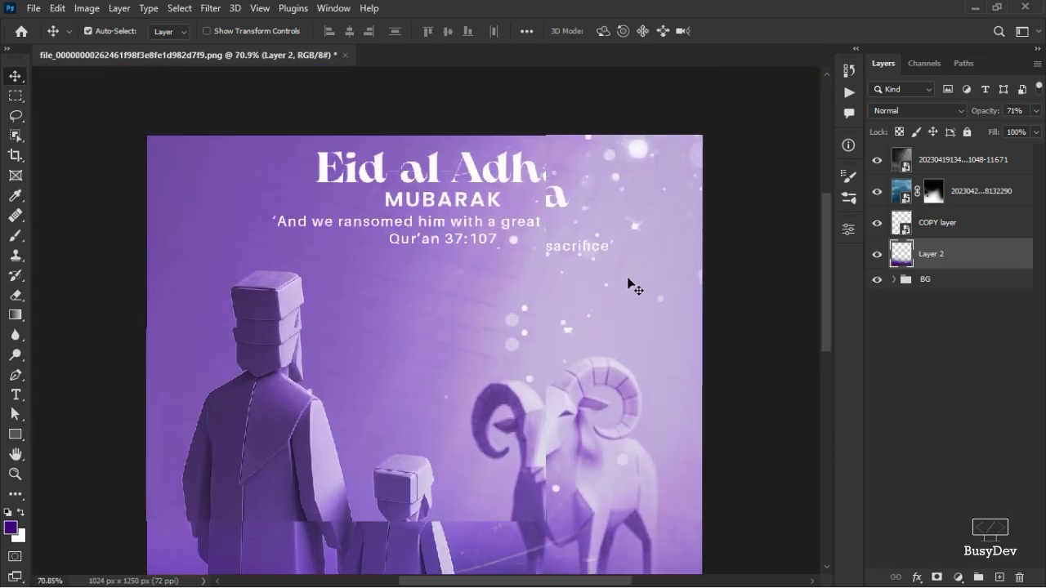
pyautogui.scroll(-1, 790, 288)
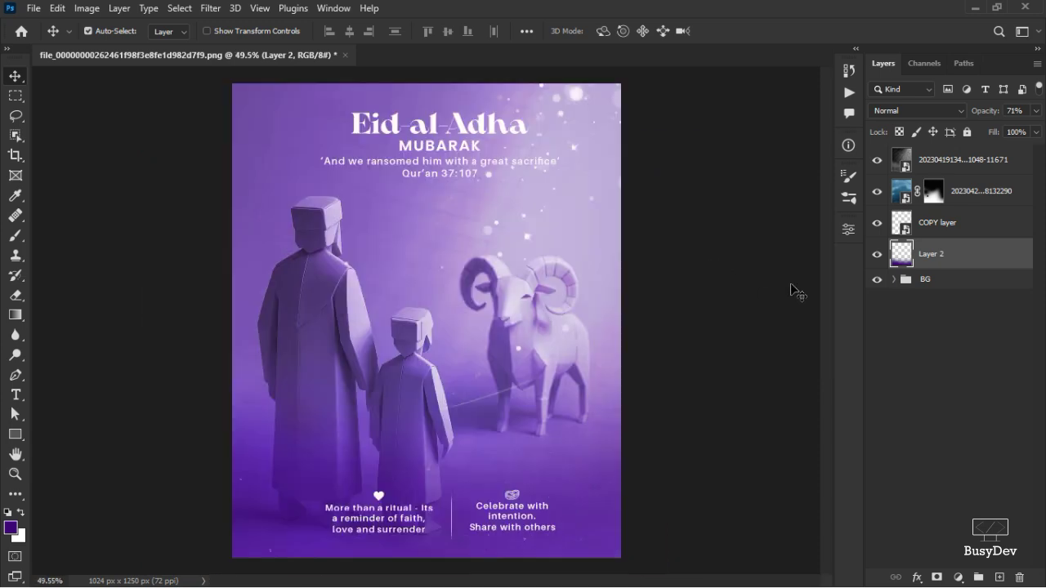
pyautogui.scroll(1, 606, 325)
pyautogui.scroll(-1, 626, 304)
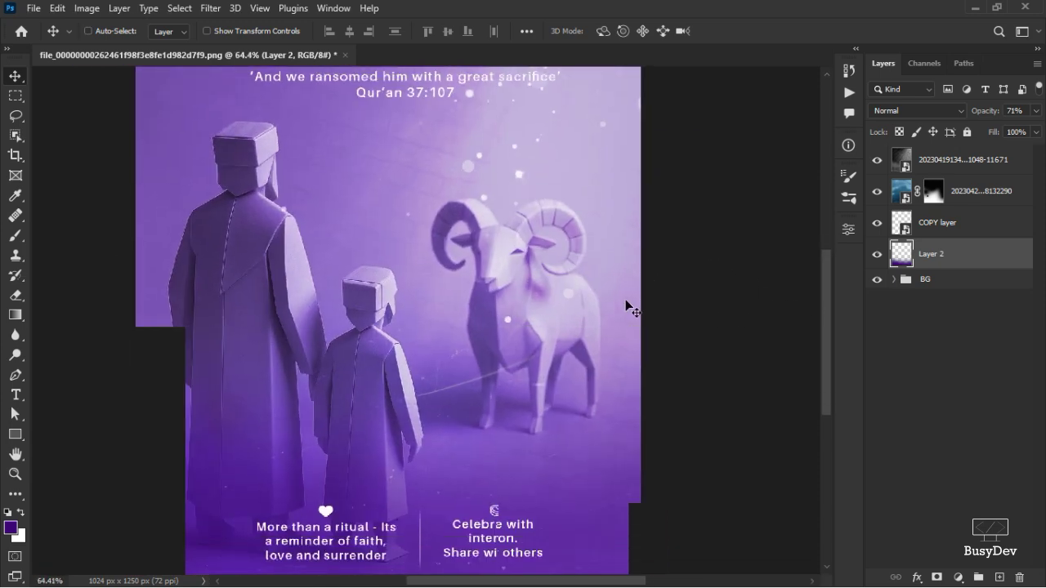
pyautogui.scroll(1, 626, 306)
pyautogui.scroll(-2, 625, 313)
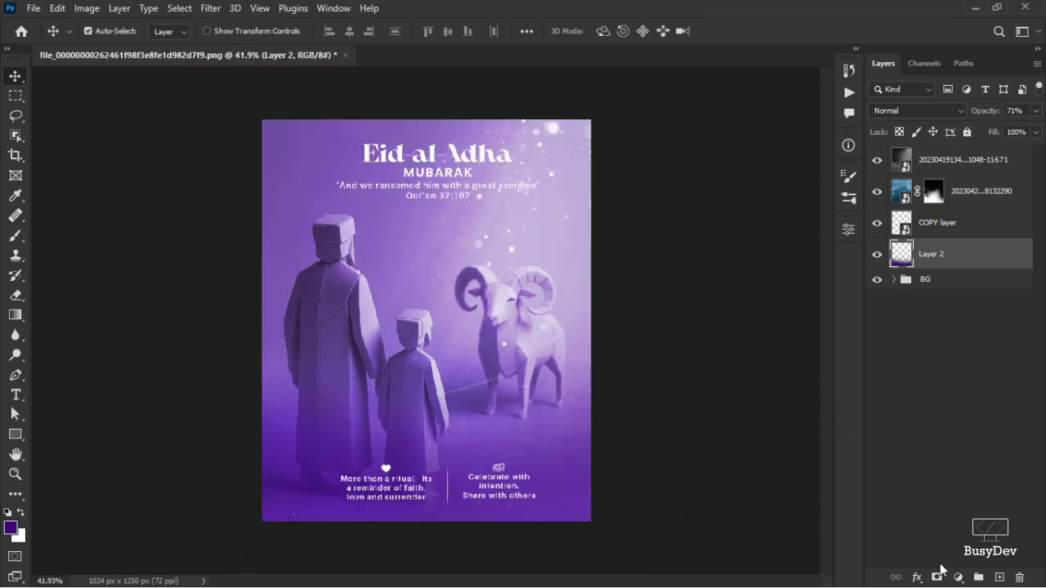
# Try a Curves adjustment above the grunge wall layer, bending the RGB curve at the midtones and shadows
pyautogui.click(953, 168)
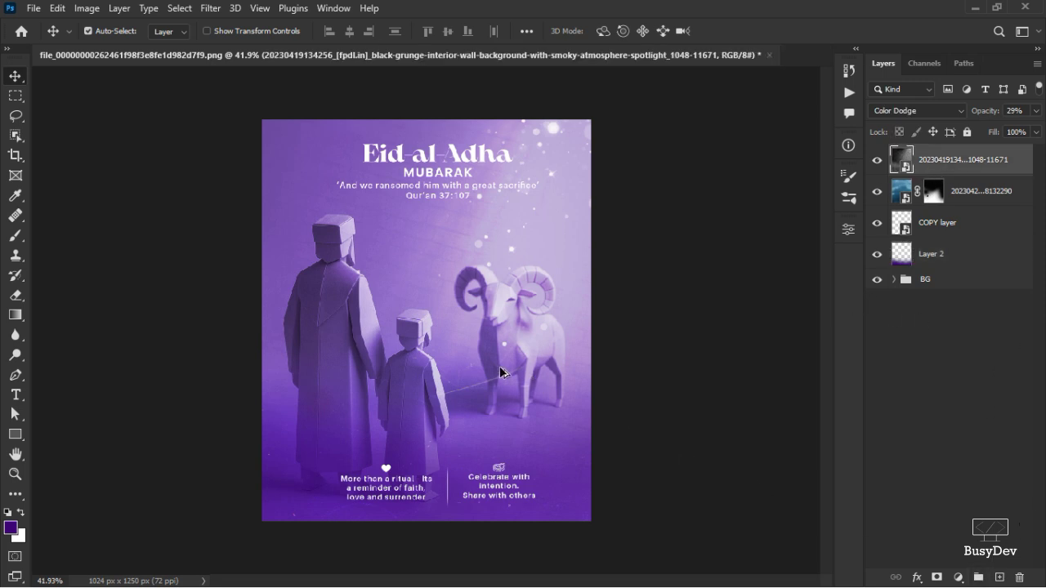
pyautogui.scroll(2, 490, 364)
pyautogui.scroll(-1, 457, 340)
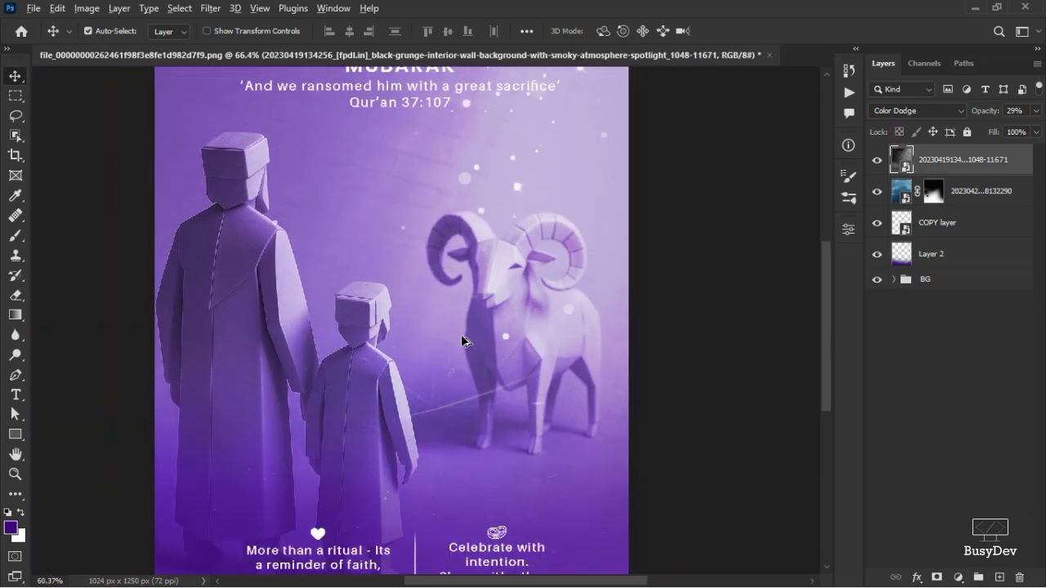
pyautogui.scroll(-1, 461, 341)
pyautogui.click(954, 577)
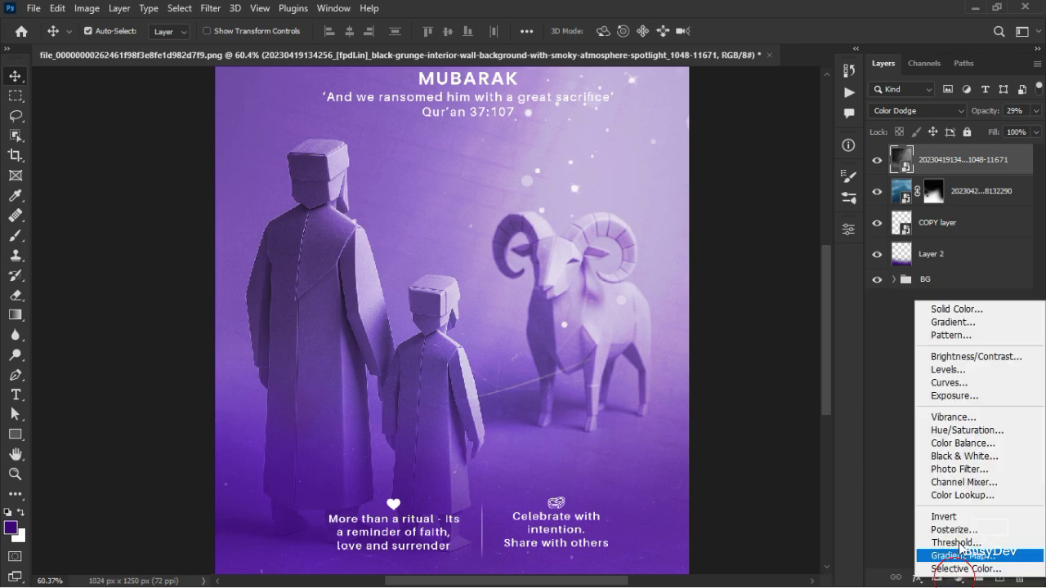
pyautogui.click(980, 384)
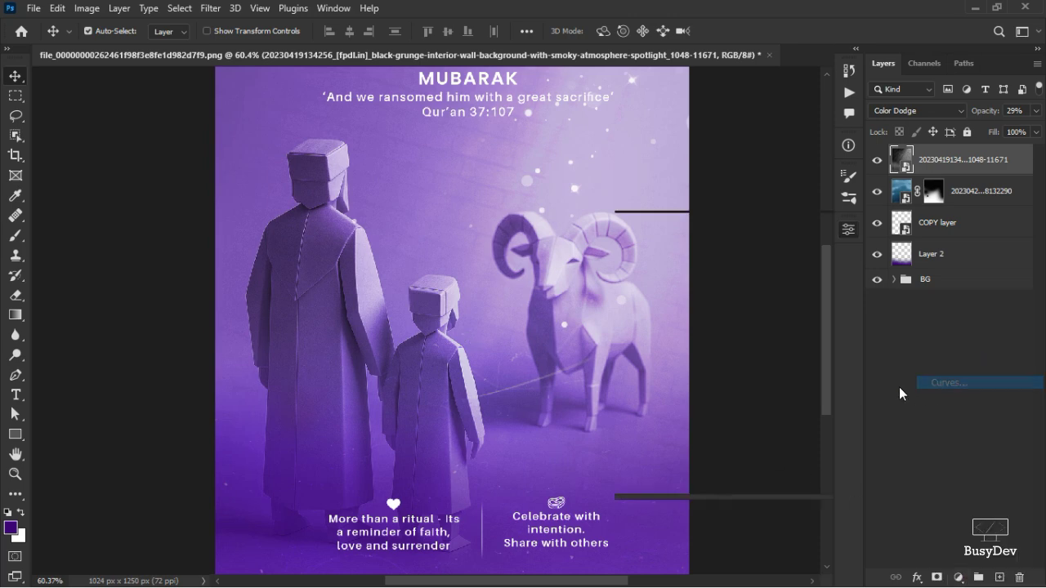
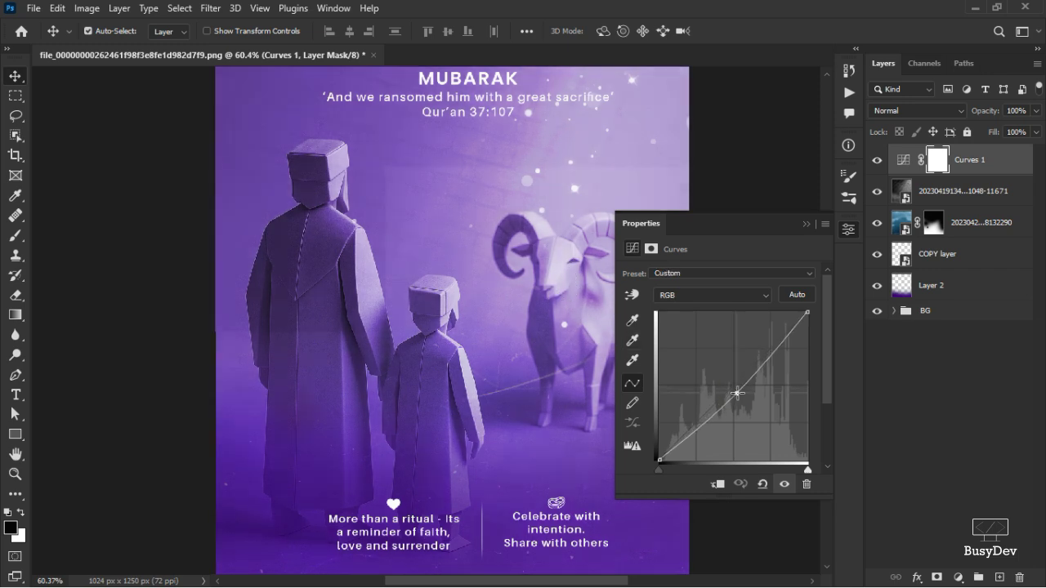
pyautogui.click(735, 384)
pyautogui.moveTo(735, 384); pyautogui.dragTo(693, 431)
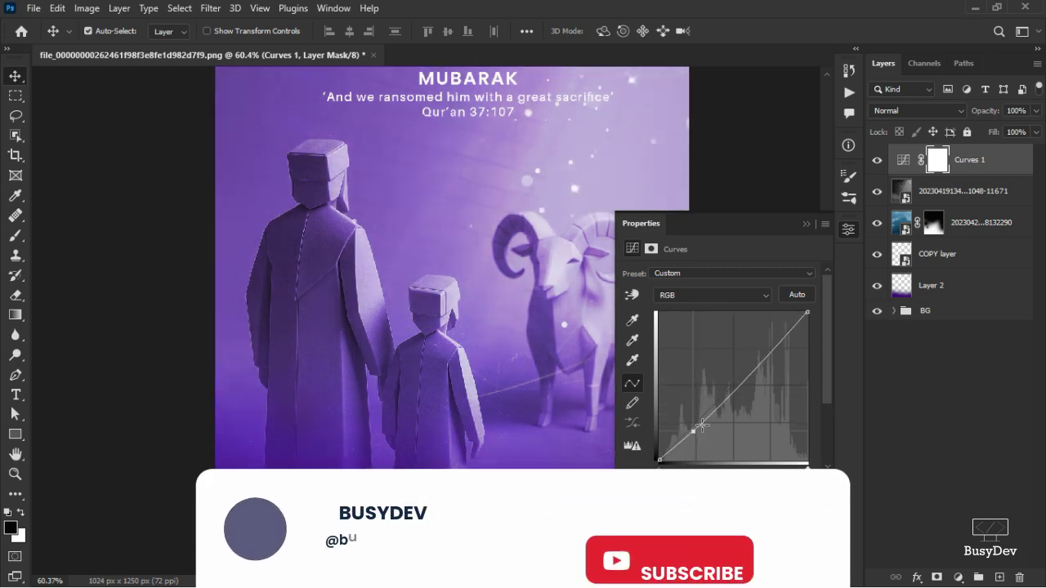
pyautogui.click(846, 233)
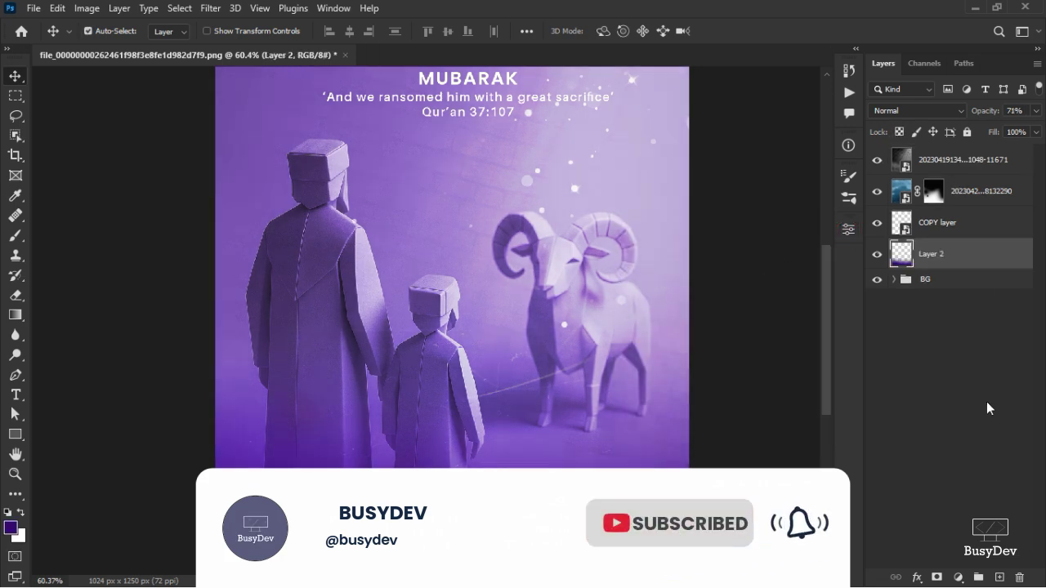
# Add a Color Balance adjustment above the grunge wall layer, with midtones at Cyan–Red -16 and Yellow–Blue +18
pyautogui.click(926, 156)
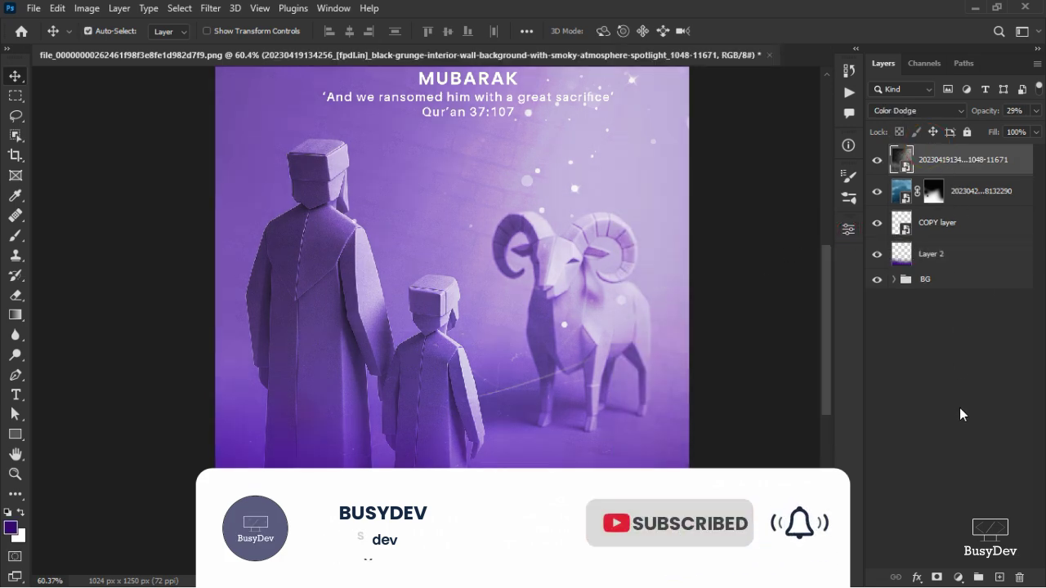
pyautogui.click(958, 577)
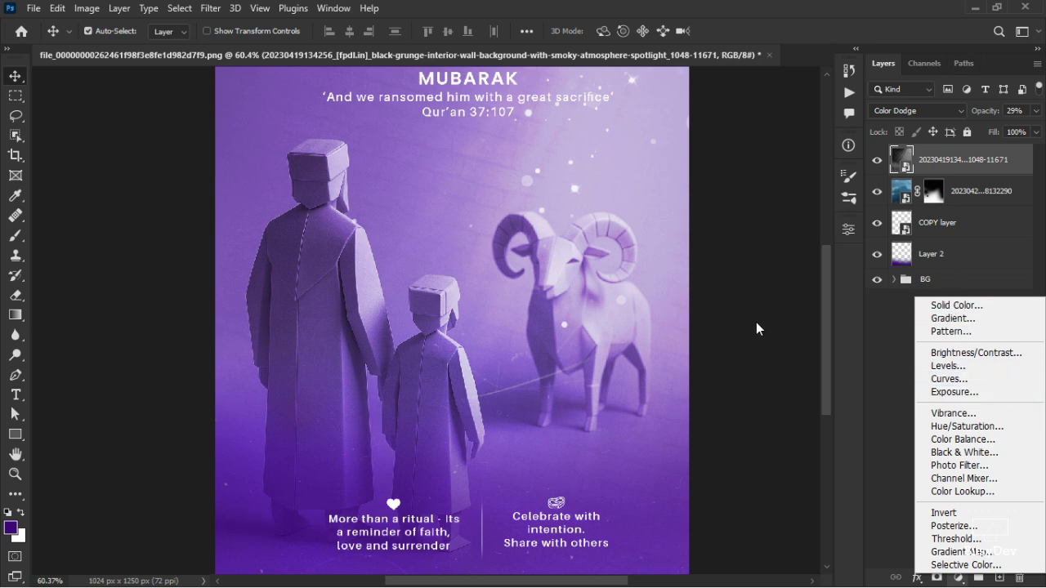
pyautogui.click(728, 315)
pyautogui.scroll(-2, 576, 284)
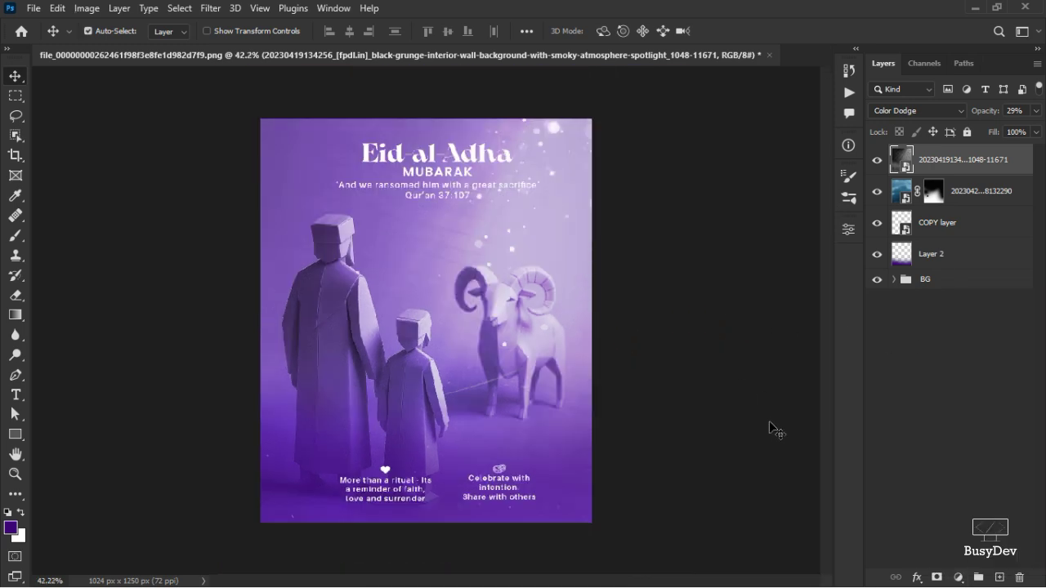
pyautogui.click(957, 578)
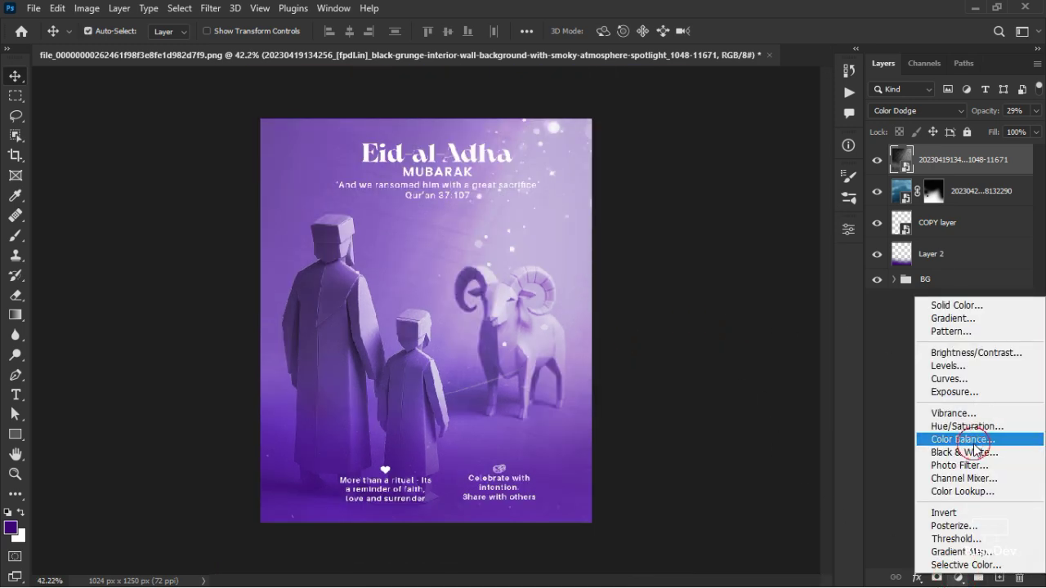
pyautogui.click(975, 442)
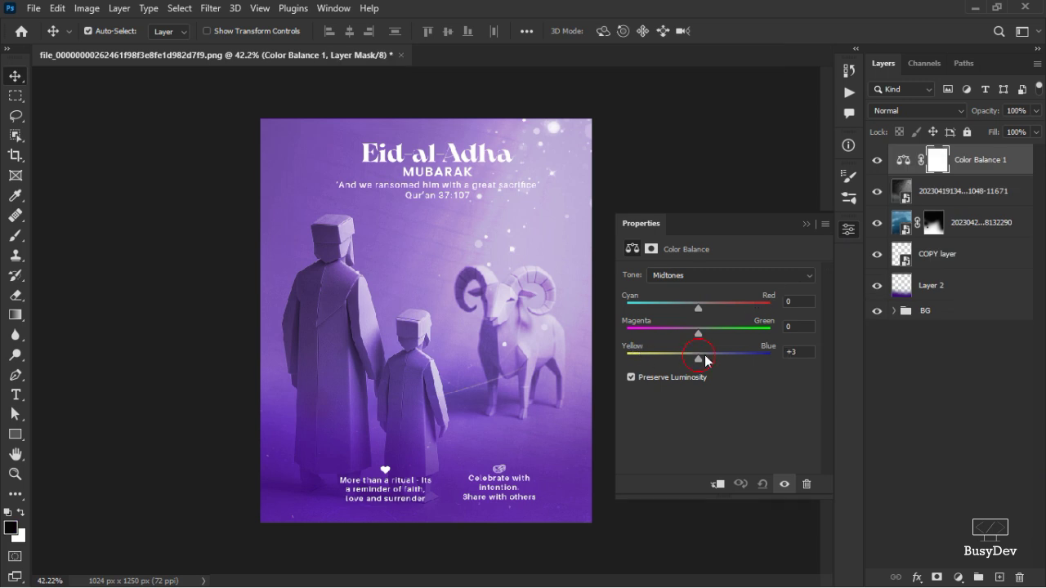
pyautogui.moveTo(704, 355); pyautogui.dragTo(711, 355)
pyautogui.moveTo(699, 309); pyautogui.dragTo(687, 309)
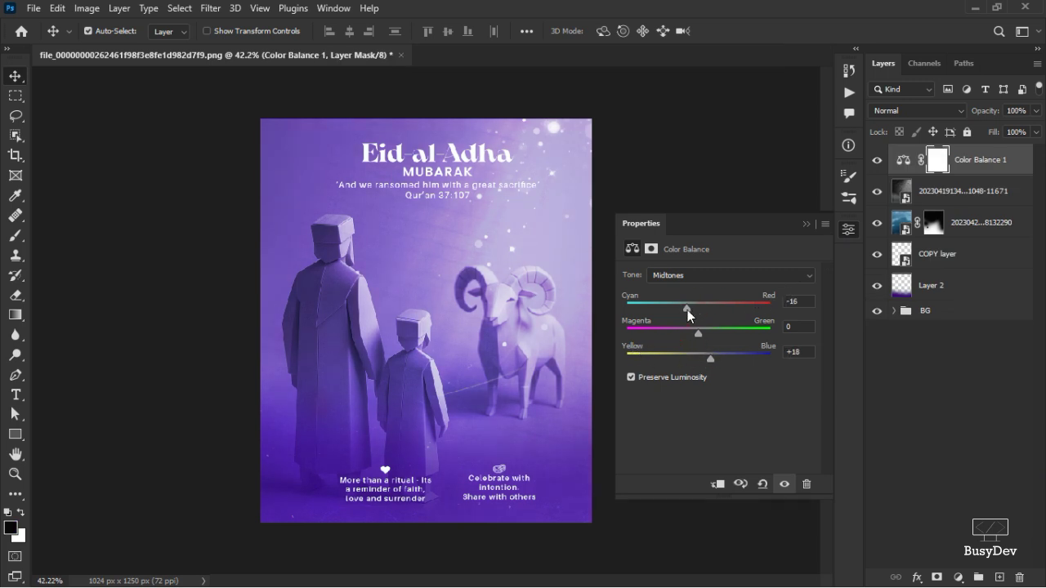
# Set the Color Balance shadows to Cyan–Red +13, Magenta–Green -8 and Yellow–Blue +4
pyautogui.click(723, 276)
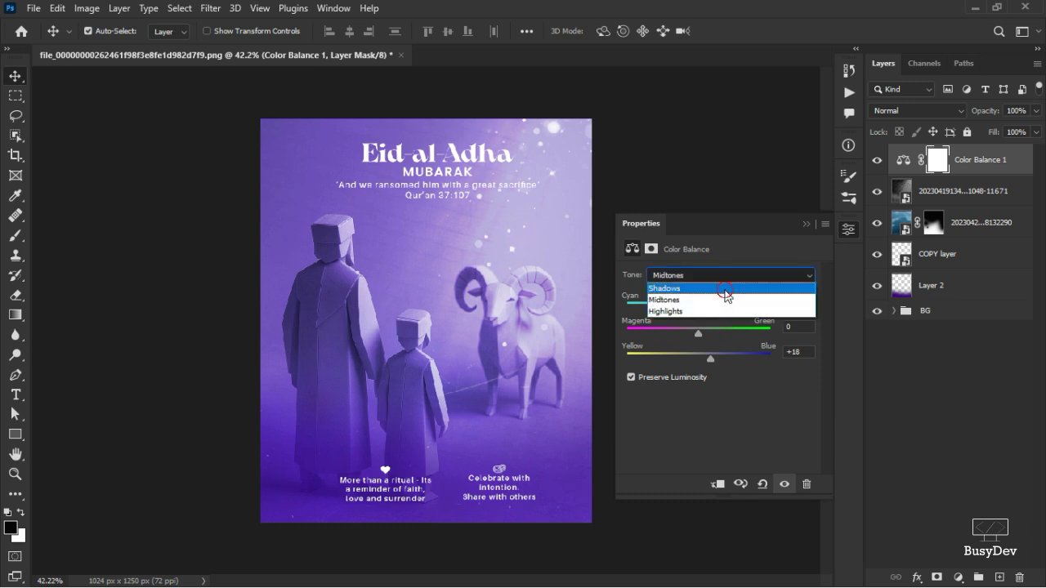
pyautogui.click(723, 289)
pyautogui.moveTo(696, 356)
pyautogui.mouseDown()
pyautogui.moveTo(715, 355)
pyautogui.moveTo(704, 354)
pyautogui.mouseUp()
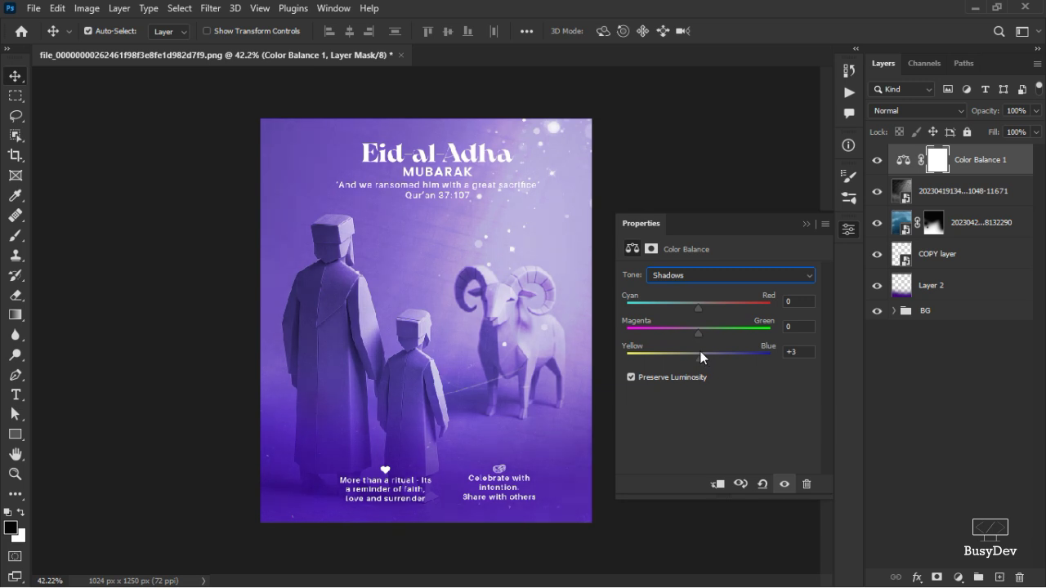
pyautogui.moveTo(701, 308); pyautogui.dragTo(693, 333)
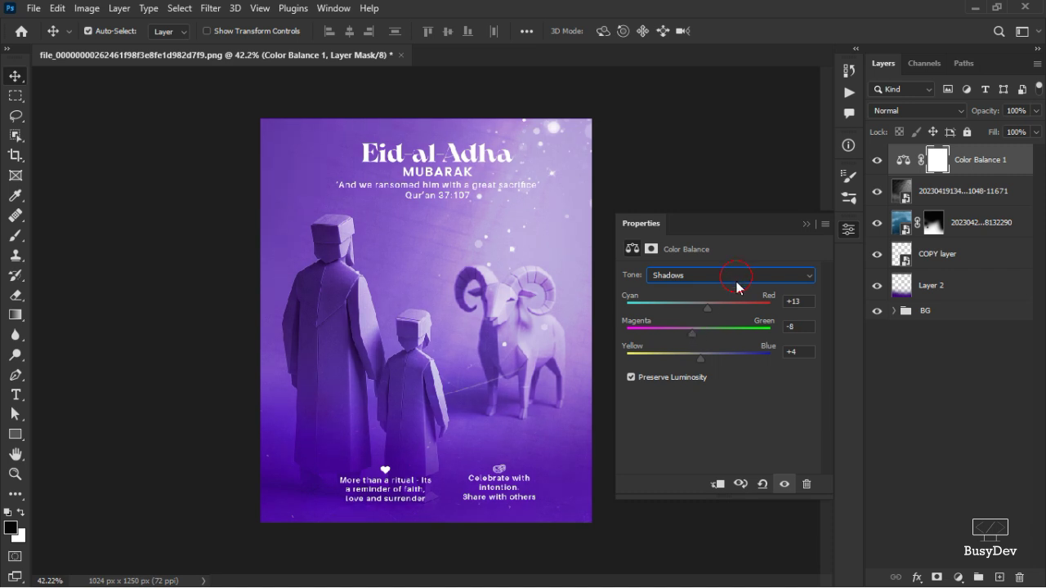
# Set the Color Balance highlights to Cyan–Red -17 and Yellow–Blue -13, and close the adjustment's properties
pyautogui.click(737, 278)
pyautogui.click(709, 300)
pyautogui.click(718, 278)
pyautogui.click(711, 320)
pyautogui.moveTo(695, 359); pyautogui.dragTo(689, 357)
pyautogui.moveTo(704, 305); pyautogui.dragTo(686, 308)
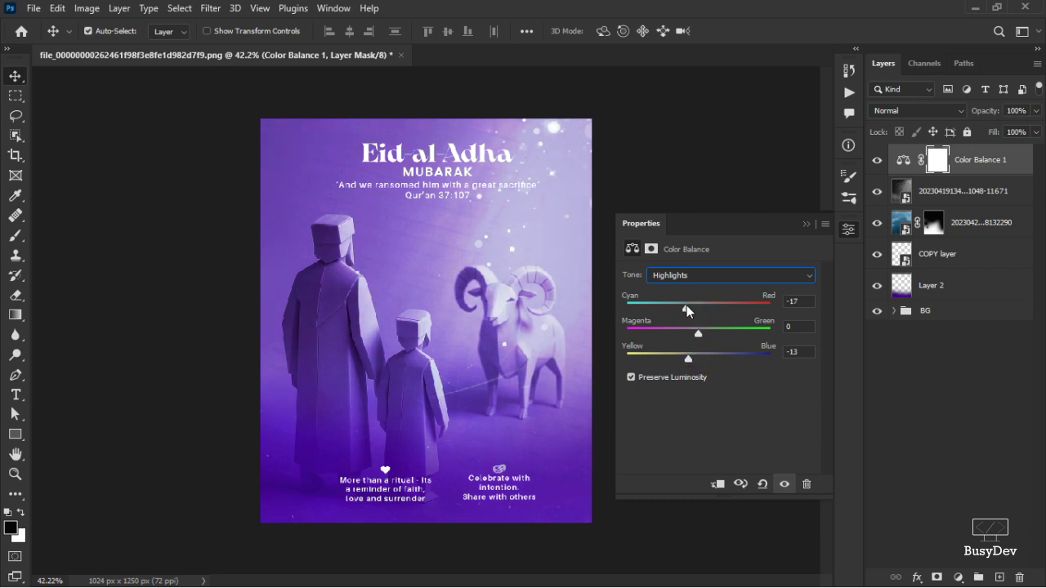
pyautogui.click(848, 229)
# Compare the flyer with the Color Balance adjustment hidden and shown, inspecting the colours at different magnifications
pyautogui.scroll(3, 451, 287)
pyautogui.scroll(-3, 448, 288)
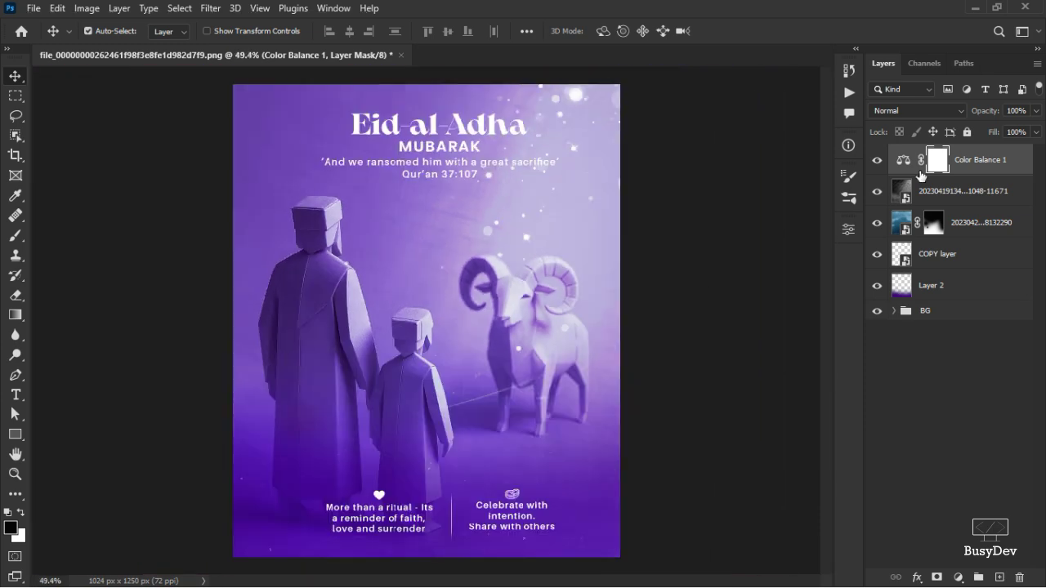
pyautogui.click(877, 159)
pyautogui.click(877, 159)
pyautogui.scroll(-3, 450, 276)
pyautogui.scroll(4, 450, 276)
pyautogui.scroll(-2, 452, 277)
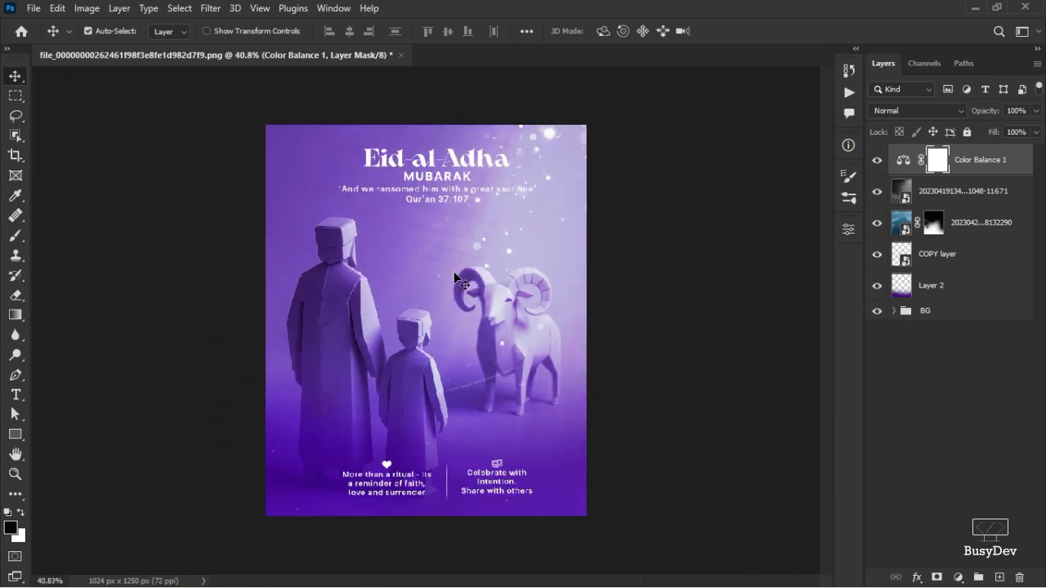